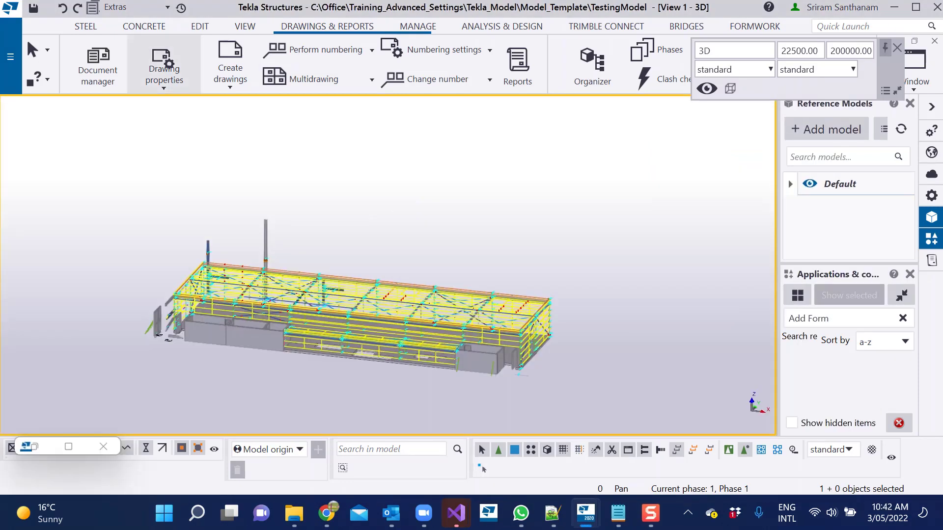
Step: Check which sheet sizes are available in the layout settings of the single-part drawing properties, and close the properties
click(164, 69)
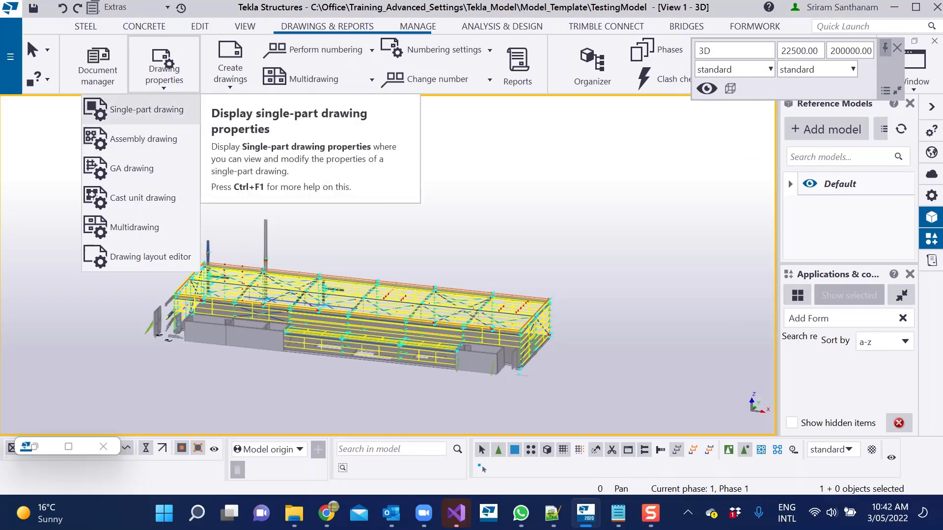
click(142, 109)
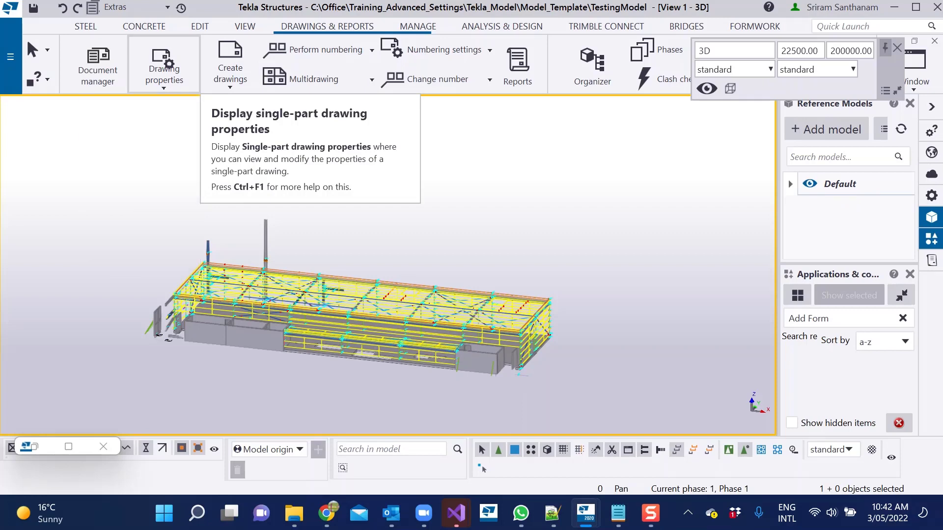
click(545, 185)
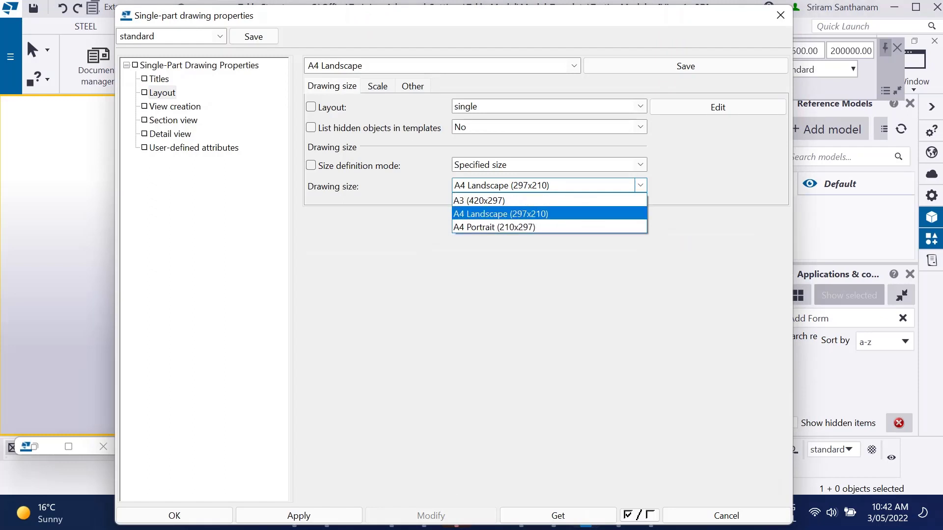
click(780, 15)
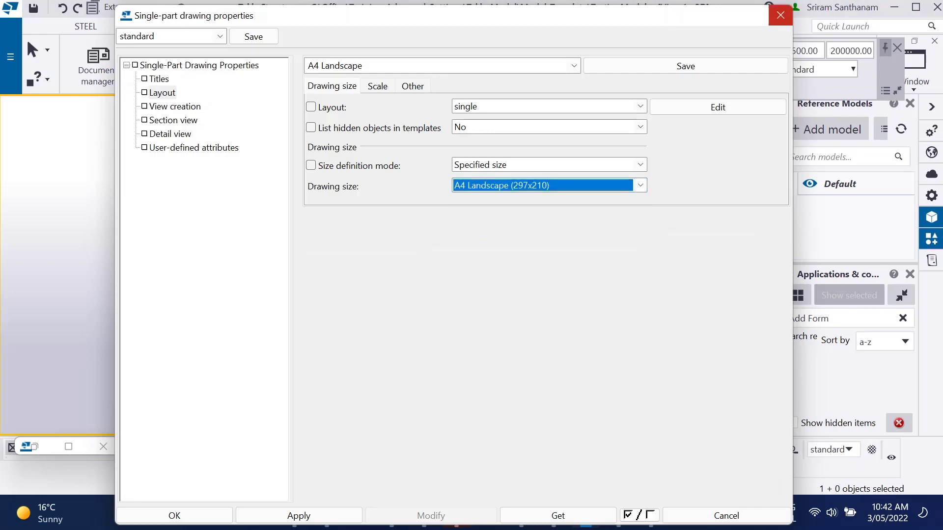
click(780, 15)
Step: In the assembly drawing layout properties, set the size definition mode to Specified size and review the available drawing sizes
click(164, 69)
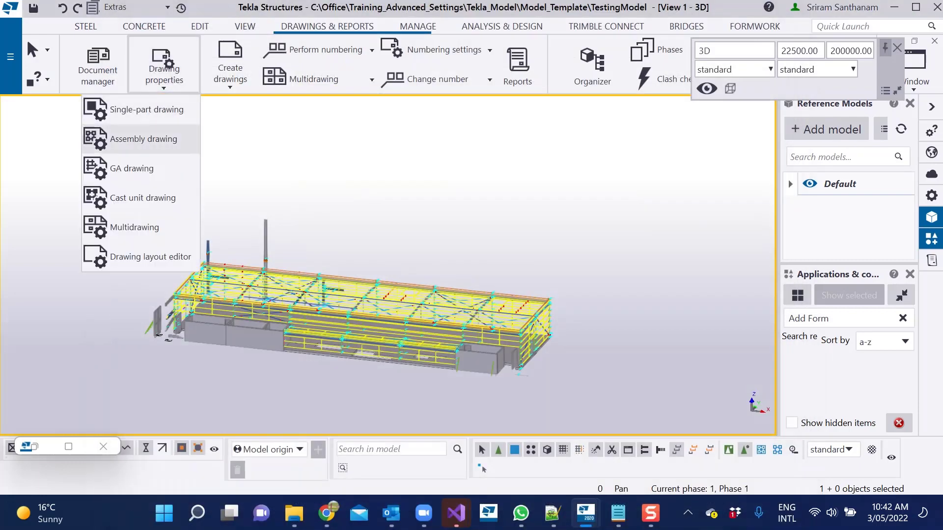
click(143, 139)
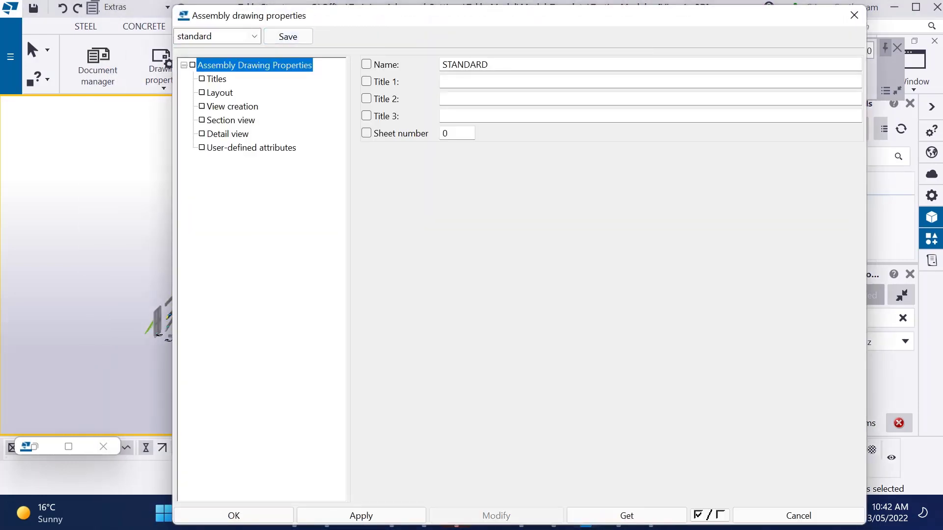
click(220, 93)
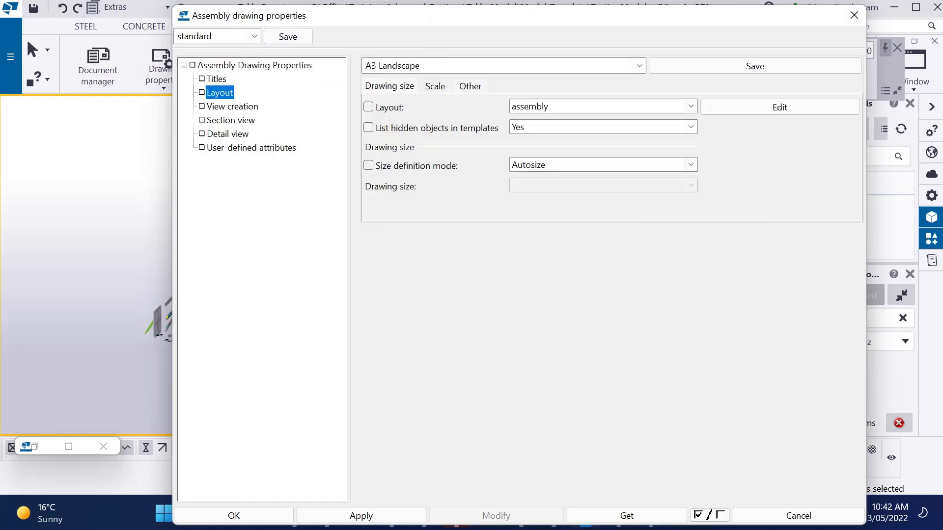
click(690, 165)
click(540, 179)
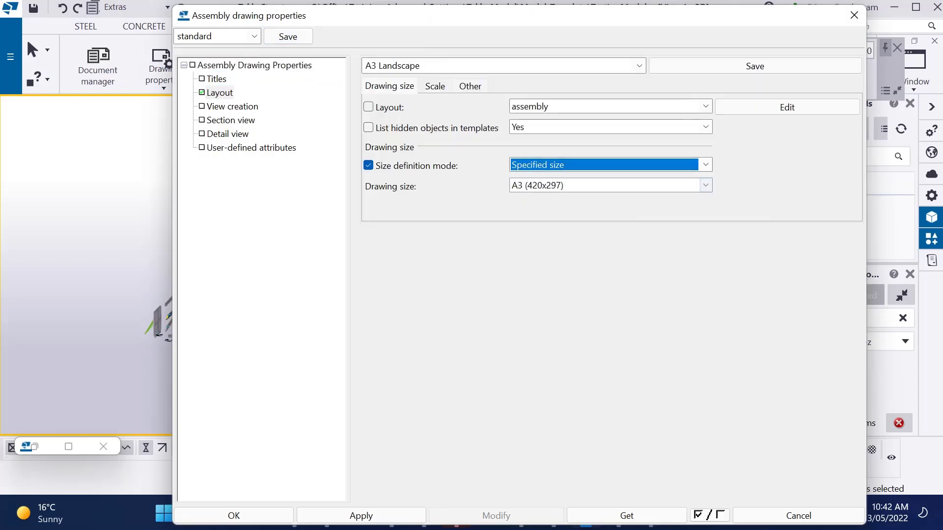
click(705, 185)
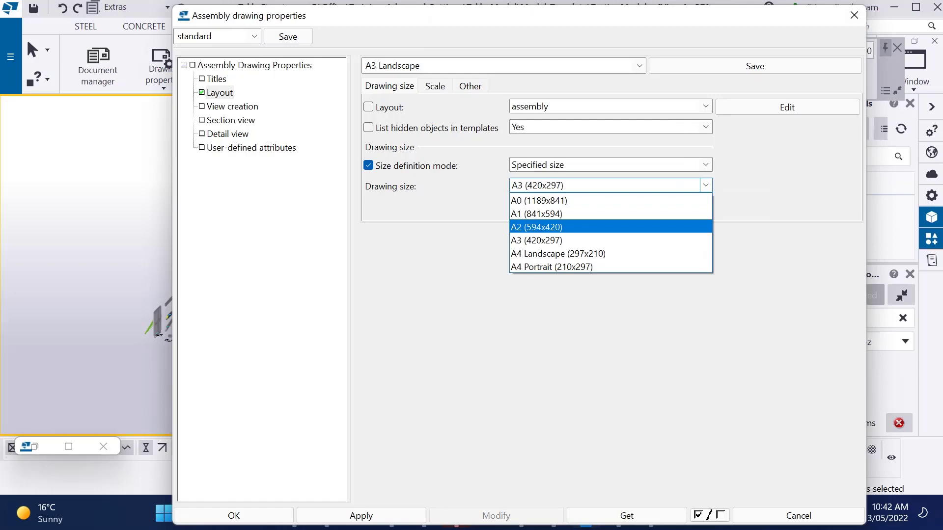
click(648, 304)
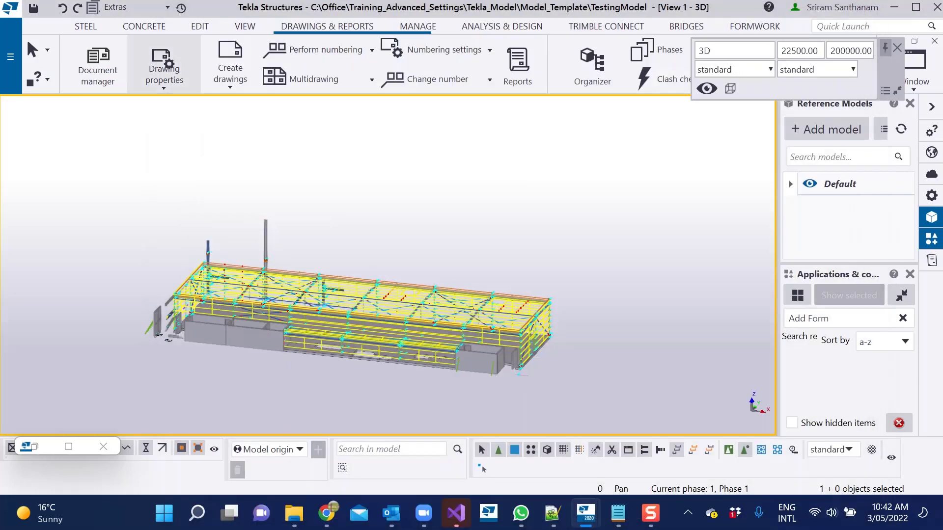
Step: Set the drawing size to A1 (841x594) in the layout settings of the cast unit drawing properties and accept
click(164, 73)
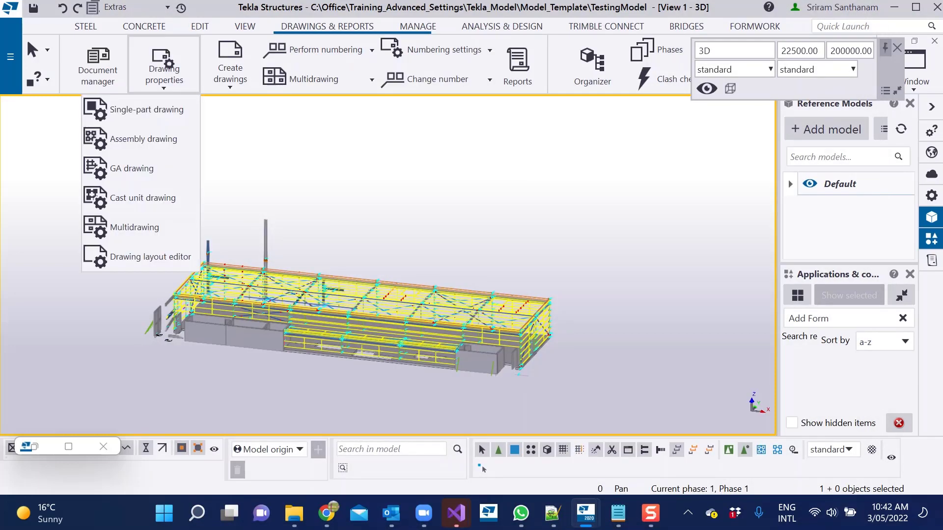
click(142, 197)
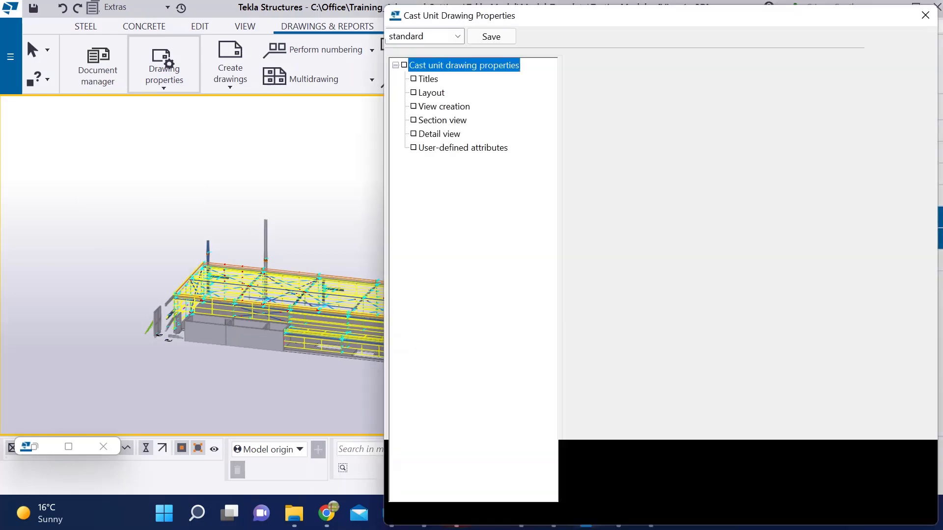
click(431, 92)
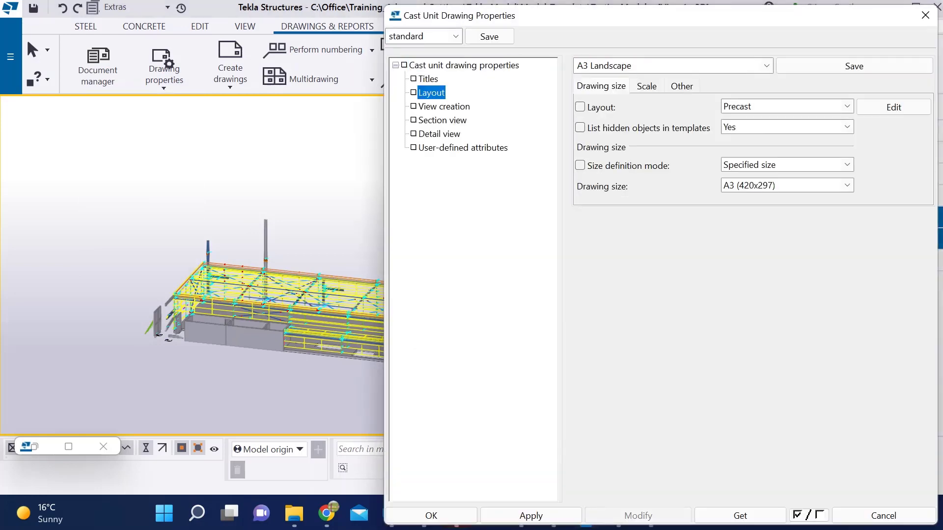
click(847, 185)
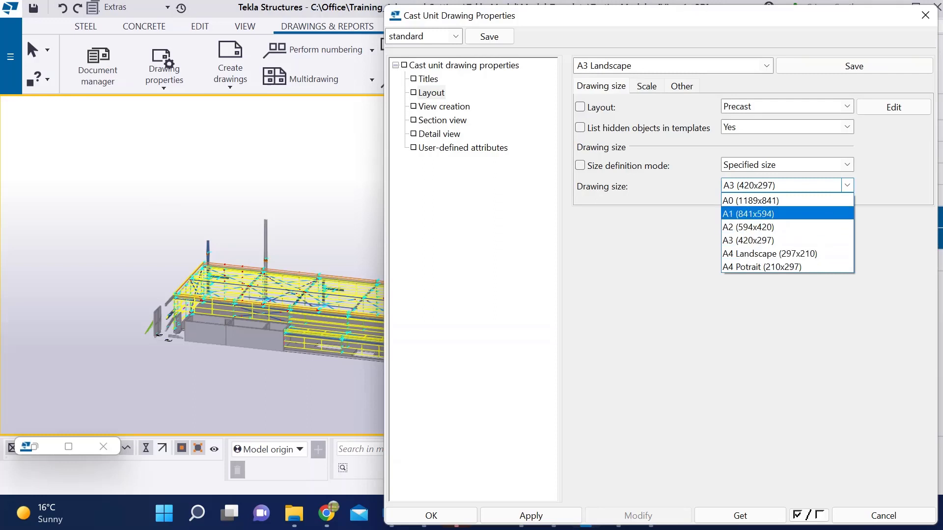
click(747, 213)
click(431, 515)
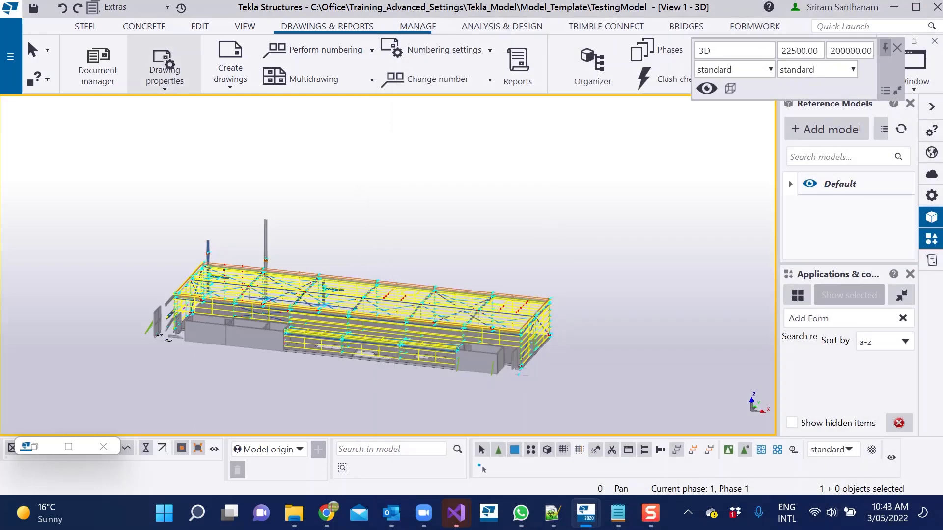
Step: Choose A1 (841x594) as the drawing size in the GA drawing layout properties, and accept the layout and drawing properties
click(164, 73)
click(131, 168)
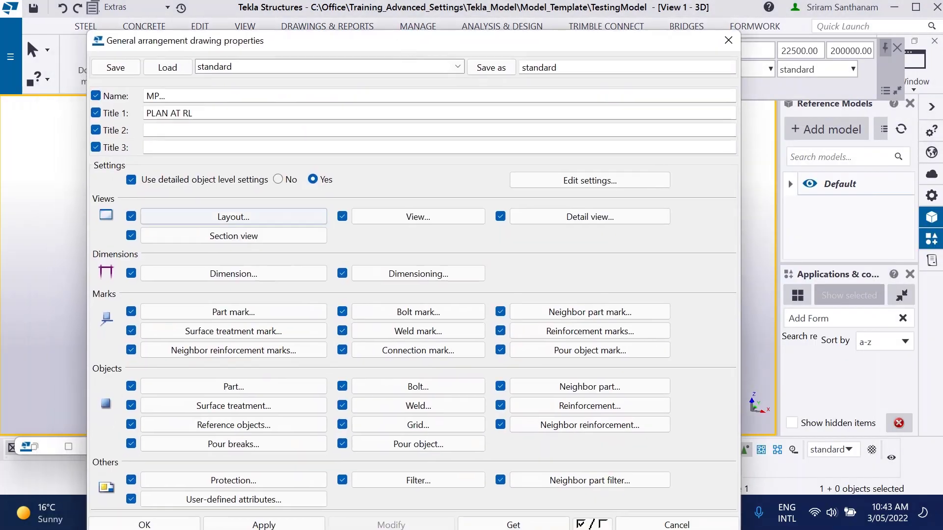
click(233, 216)
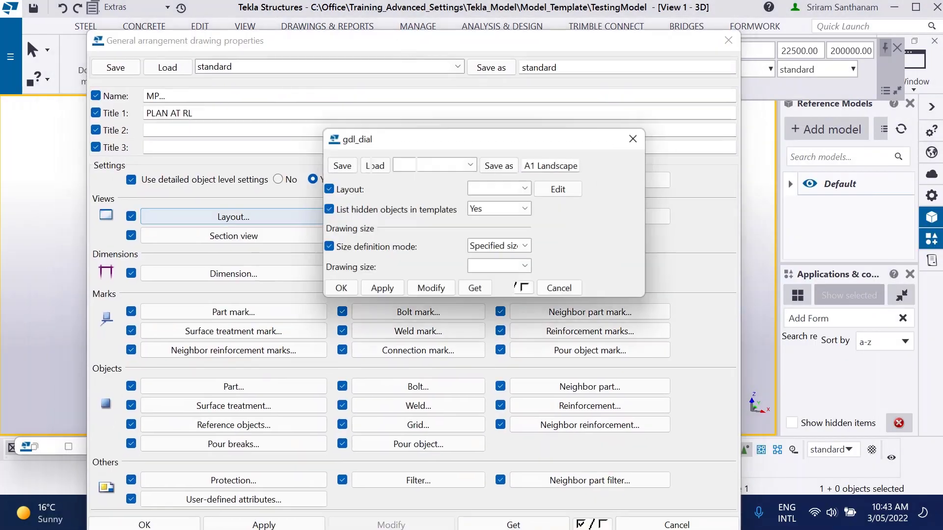
click(560, 267)
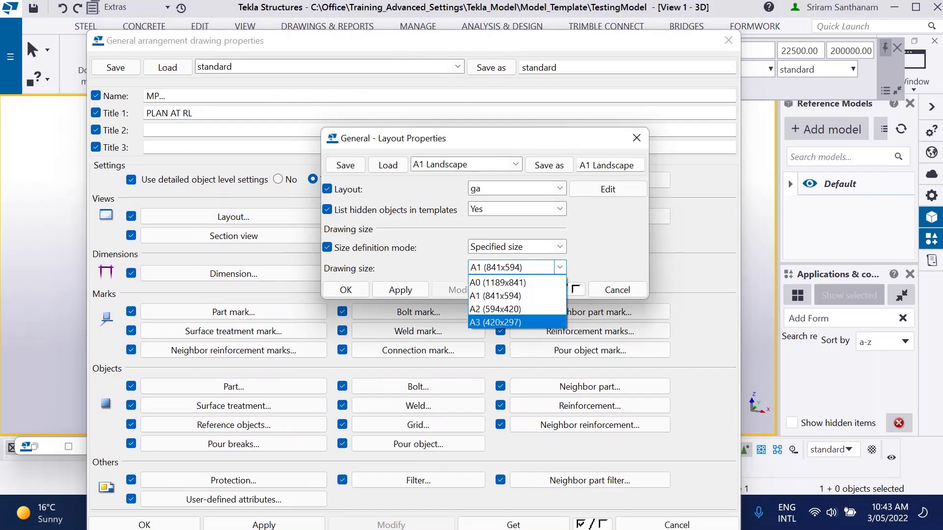
key(Up)
key(Up)
key(Return)
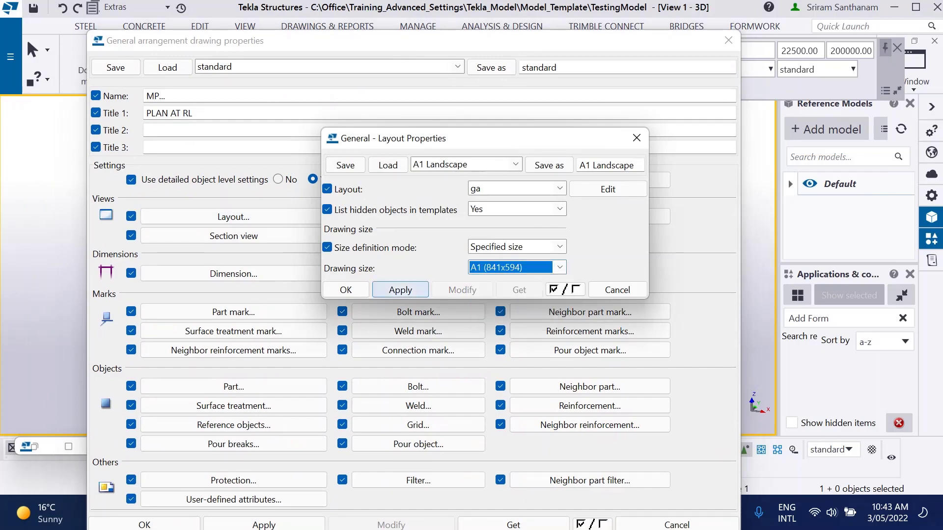
click(400, 290)
click(346, 289)
click(144, 525)
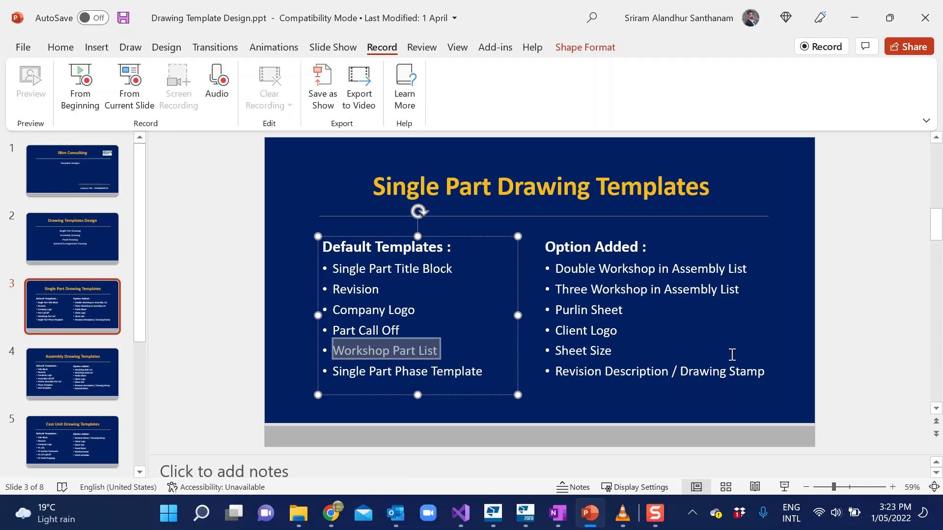
Step: Switch to the Tekla Structures model and open the single-part plate drawing p.11 from the Document manager, minimising the manager
mouse_move(525, 513)
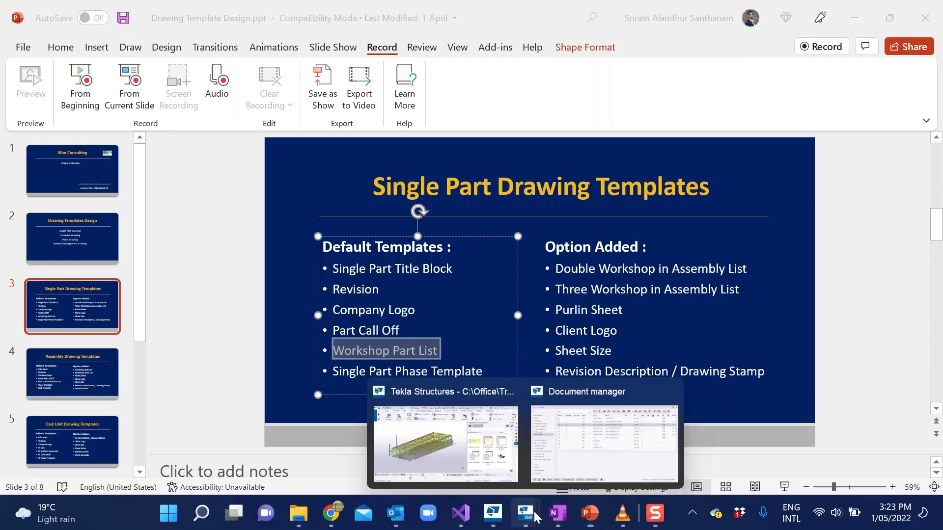
click(440, 438)
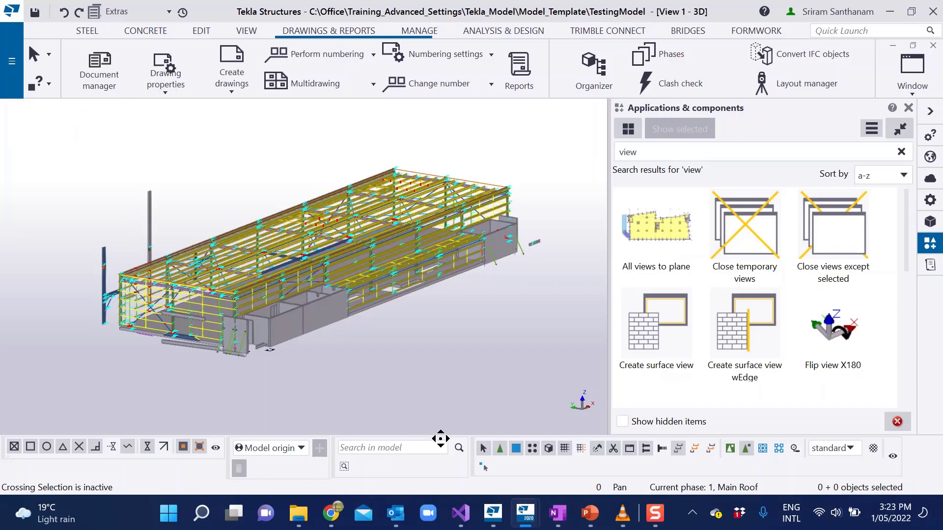
click(96, 62)
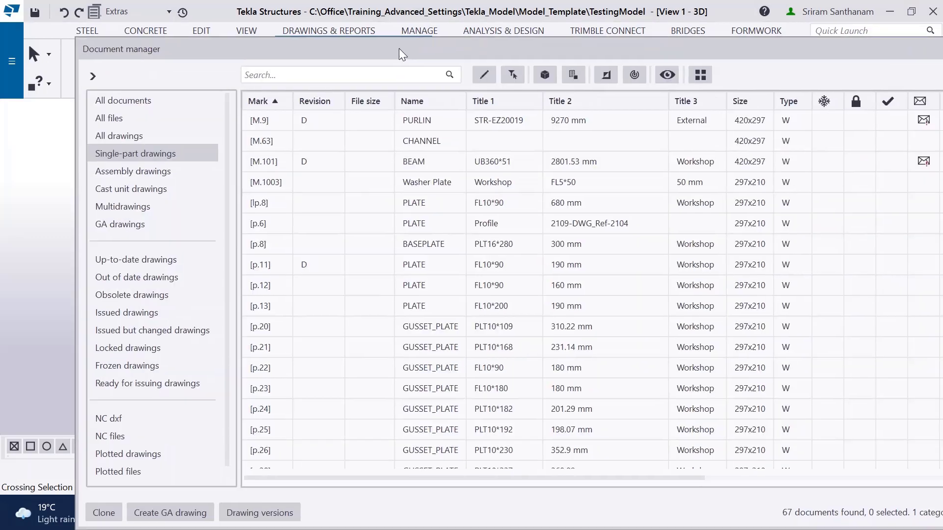
drag(398, 48, 420, 3)
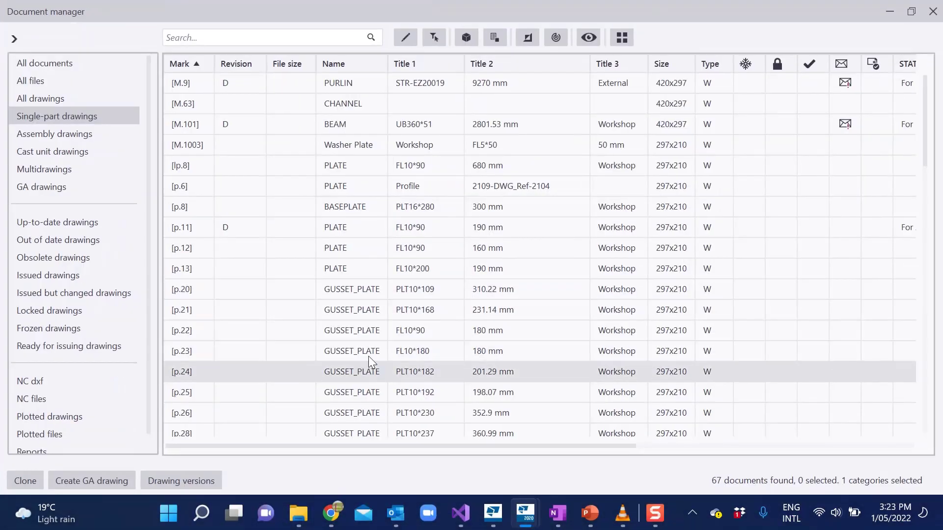
click(206, 229)
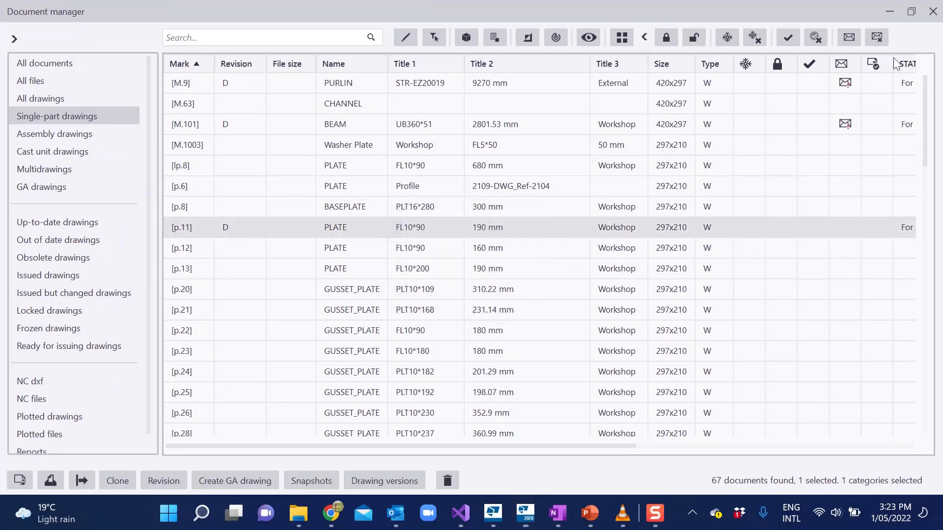
click(892, 12)
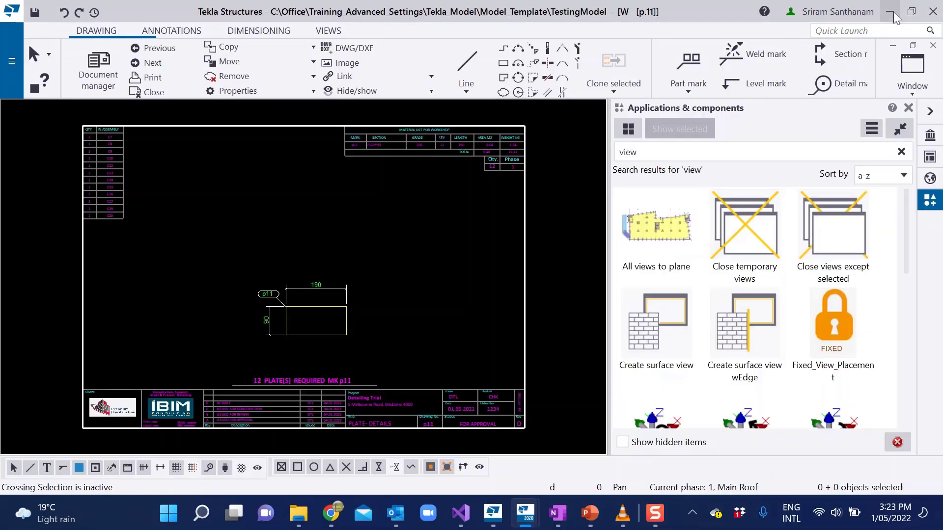
Step: Examine the p.11 drawing's title block, including the logos, revision table, project details and status, closing the Applications & components pane
scroll(186, 428, up, 3)
scroll(270, 214, down, 1)
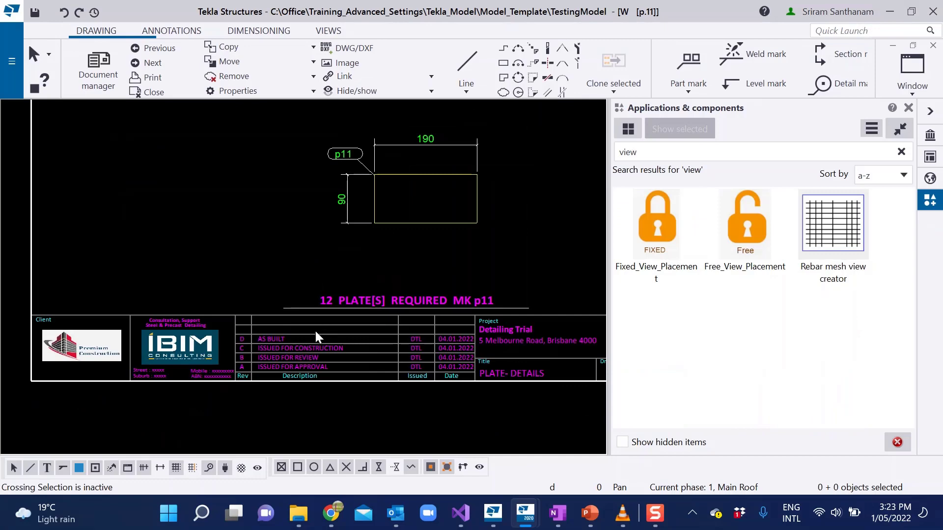
scroll(71, 358, up, 2)
scroll(71, 358, down, 1)
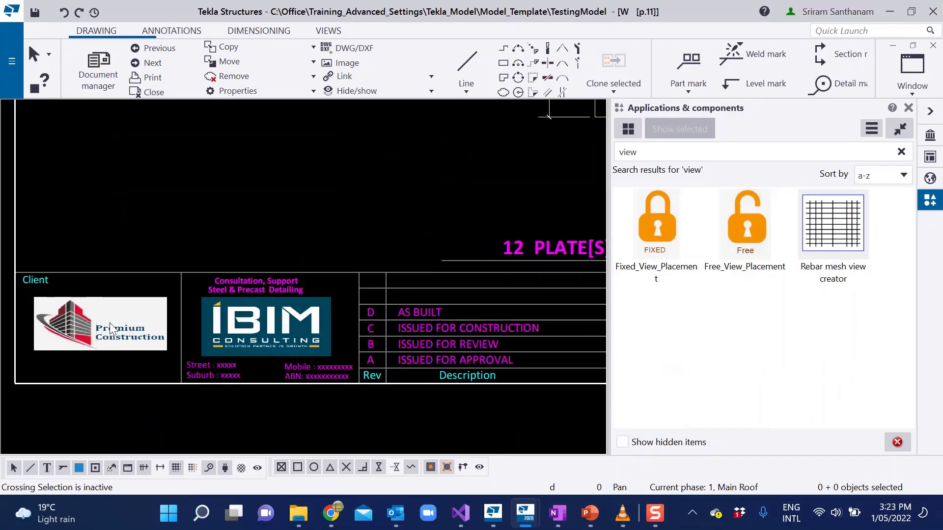
click(908, 107)
scroll(273, 248, down, 3)
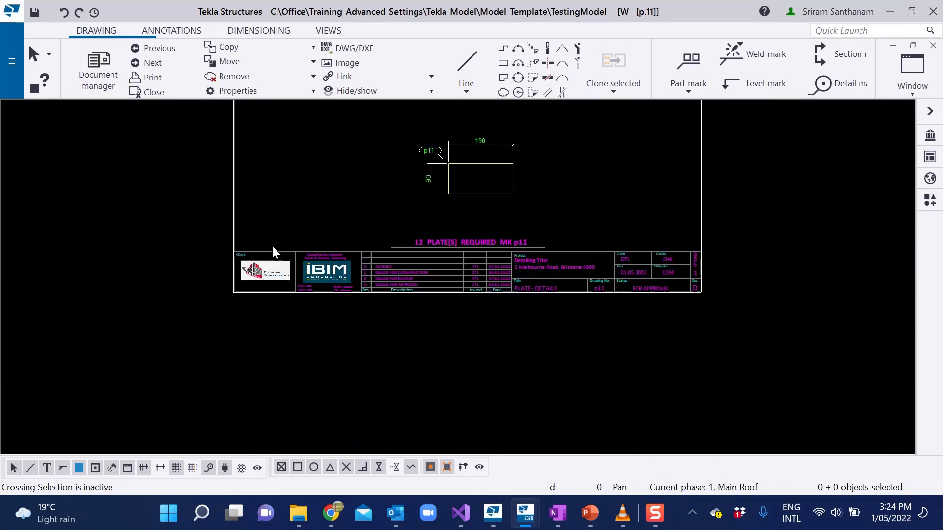
scroll(638, 278, up, 4)
scroll(638, 279, up, 2)
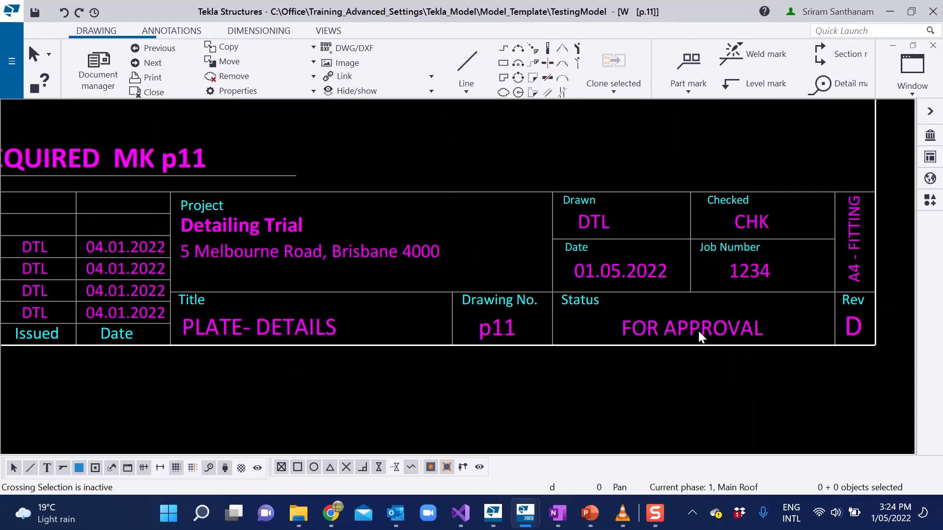
scroll(759, 324, down, 2)
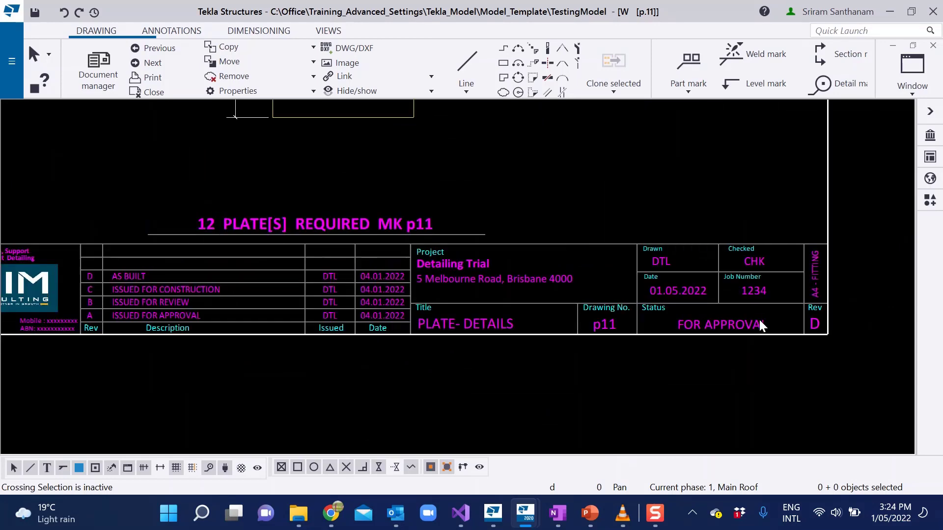
scroll(294, 280, up, 1)
scroll(496, 372, down, 1)
scroll(488, 343, down, 3)
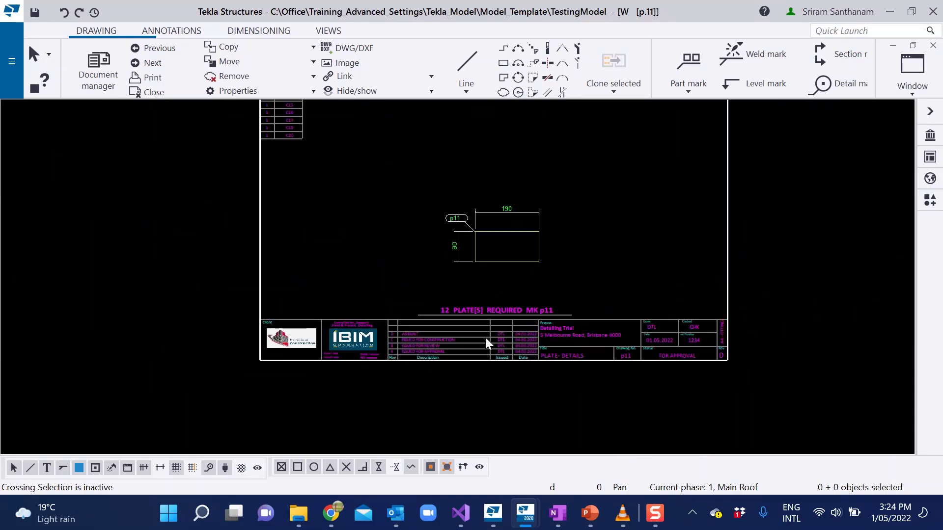
Step: Examine the workshop material list, the quantity and phase table, and the assembly list on the p.11 drawing
scroll(579, 178, up, 1)
scroll(579, 178, up, 2)
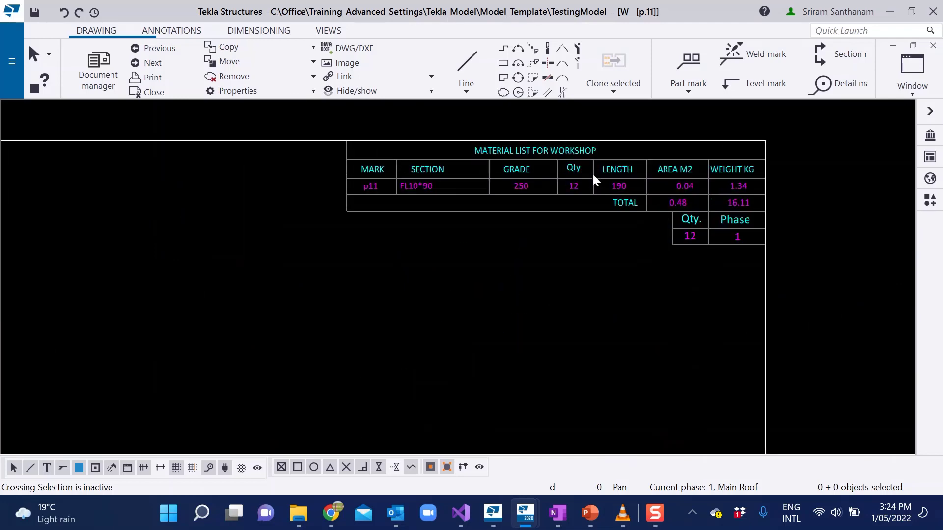
scroll(778, 233, down, 3)
scroll(753, 233, up, 3)
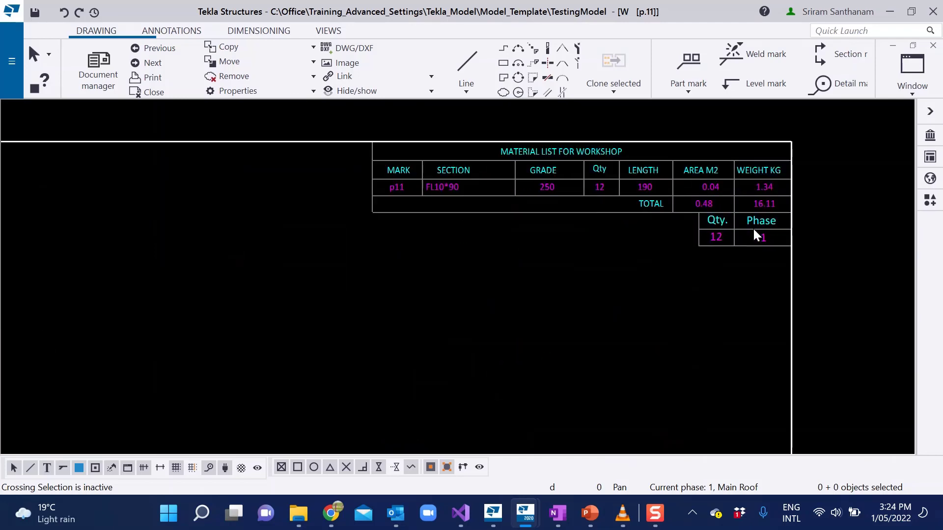
scroll(763, 231, down, 3)
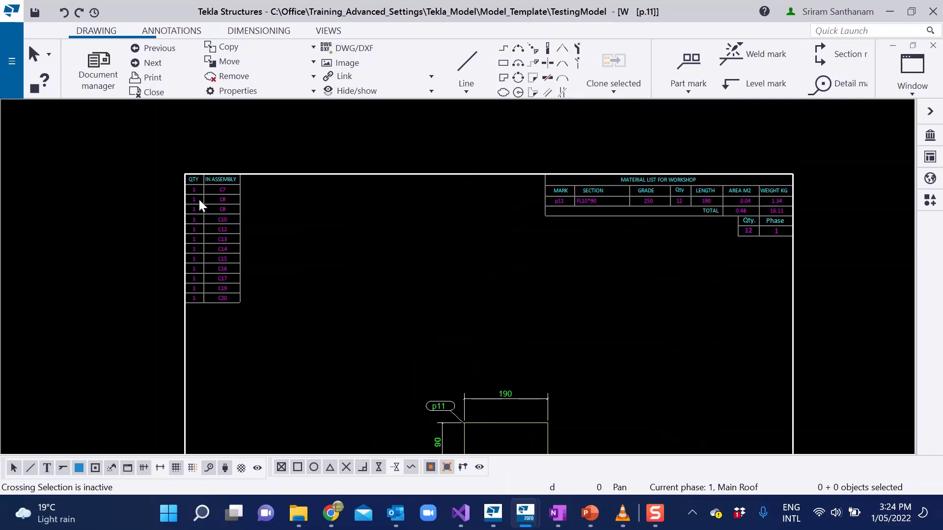
Step: Examine the quantity and assembly columns of the assembly list on the p.11 drawing and its place on the sheet
scroll(198, 197, up, 3)
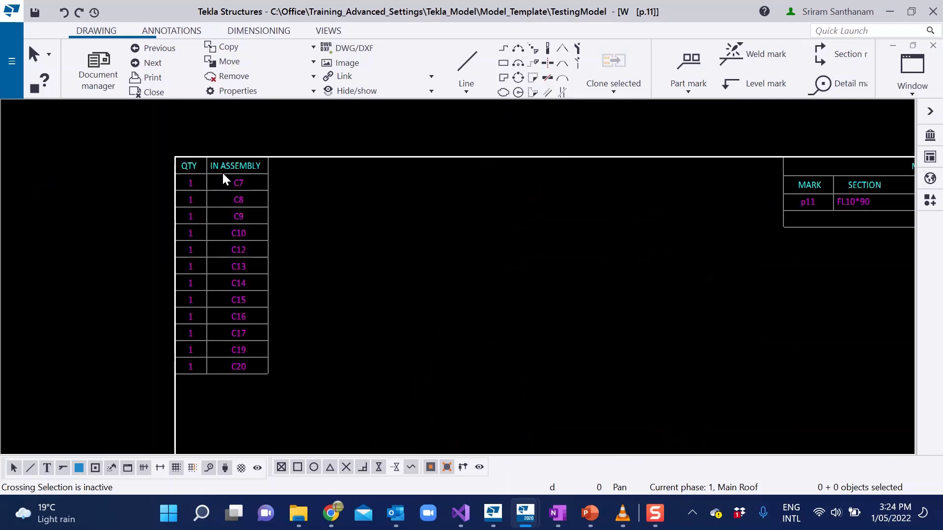
scroll(223, 163, down, 1)
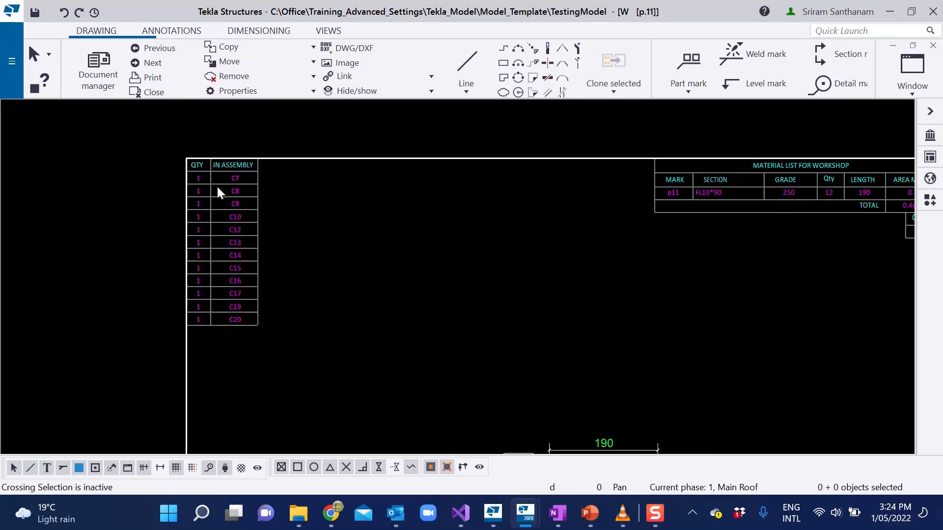
scroll(188, 157, down, 2)
scroll(174, 170, up, 1)
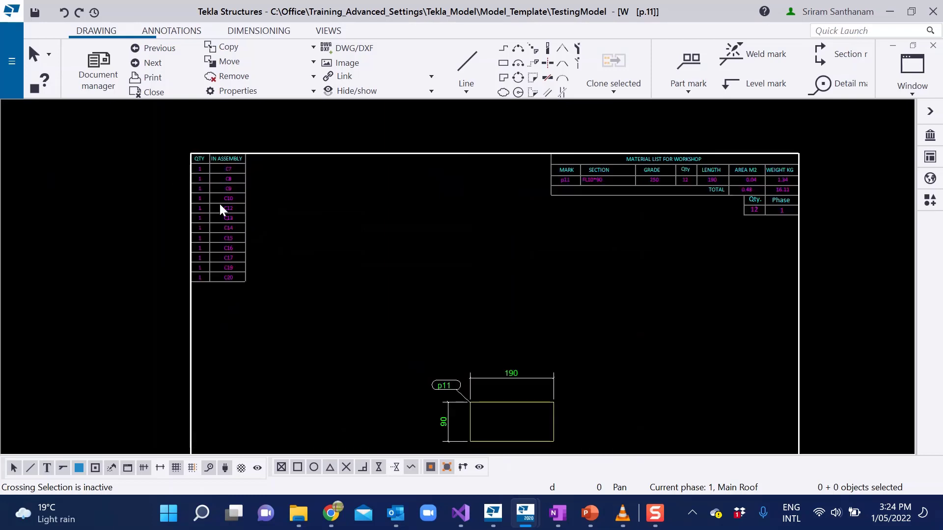
scroll(225, 184, down, 3)
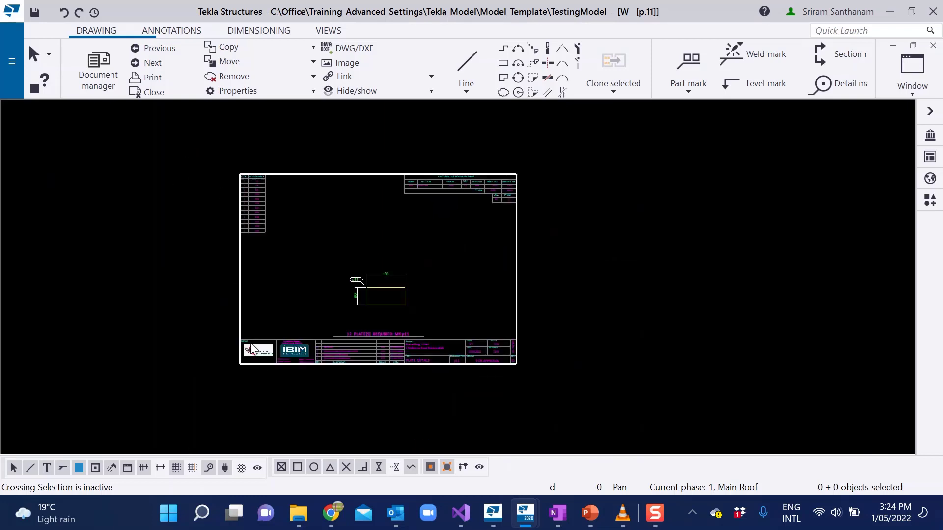
scroll(244, 168, up, 3)
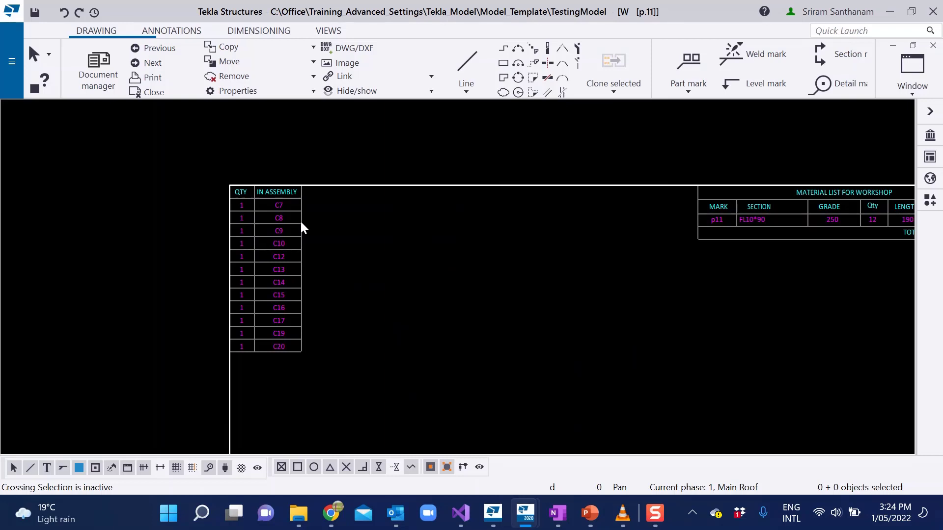
scroll(172, 207, down, 2)
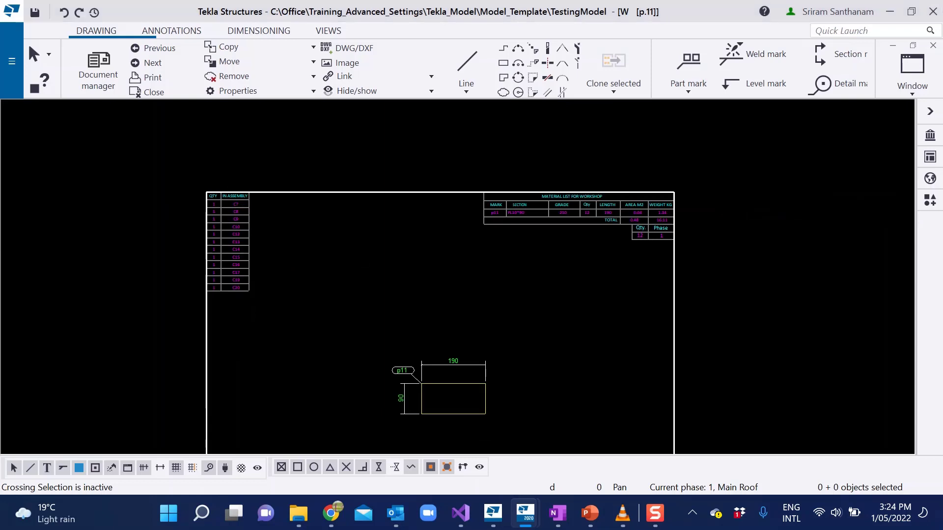
Step: Set the Workshop List attribute to Double in the single-part drawing properties, and refresh the assembly list template
mouse_move(942, 122)
mouse_down()
mouse_move(570, 109)
mouse_move(598, 43)
mouse_up()
click(627, 134)
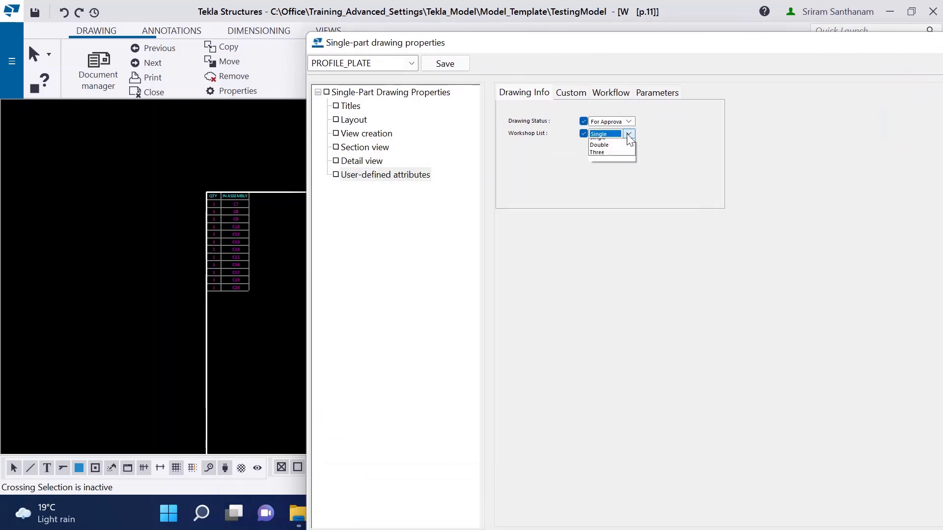
click(606, 157)
drag(618, 49, 678, 5)
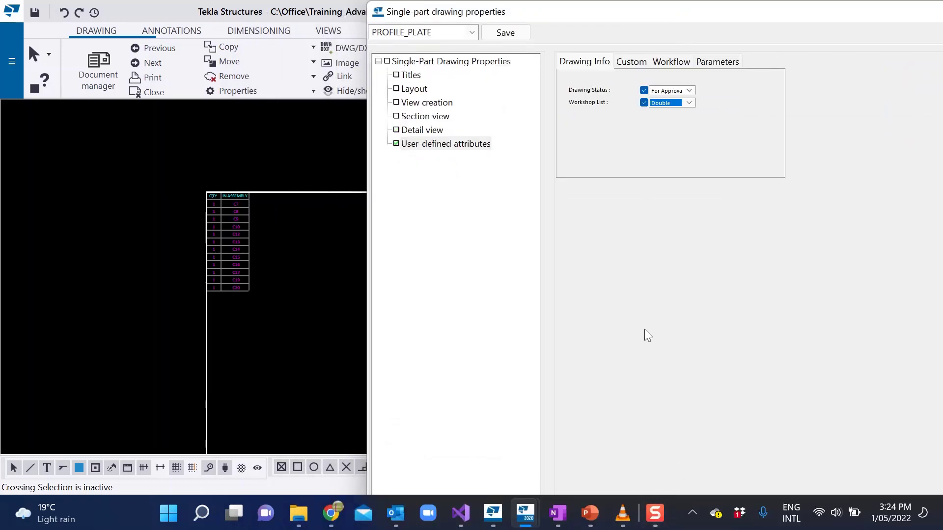
mouse_move(712, 15)
mouse_down()
mouse_move(614, 28)
mouse_move(572, 11)
mouse_move(942, 108)
mouse_up()
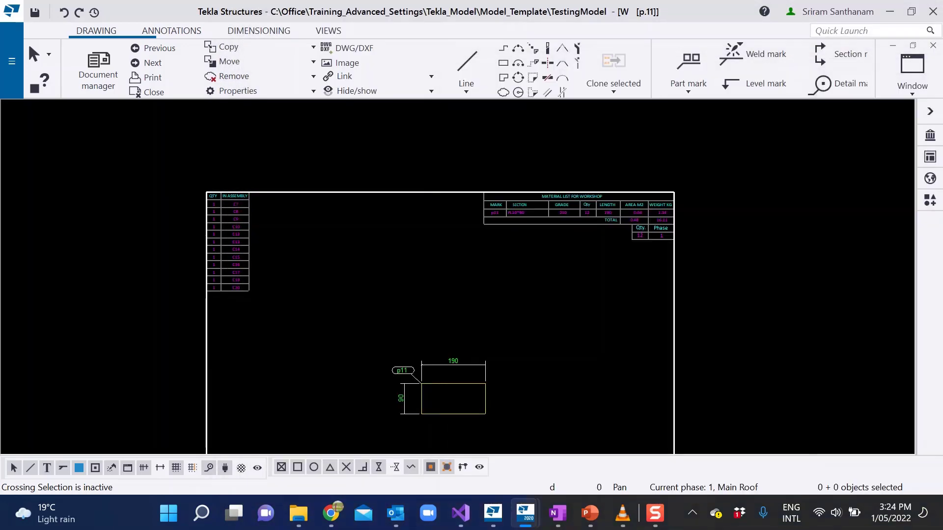
right_click(237, 235)
click(285, 315)
scroll(259, 250, up, 2)
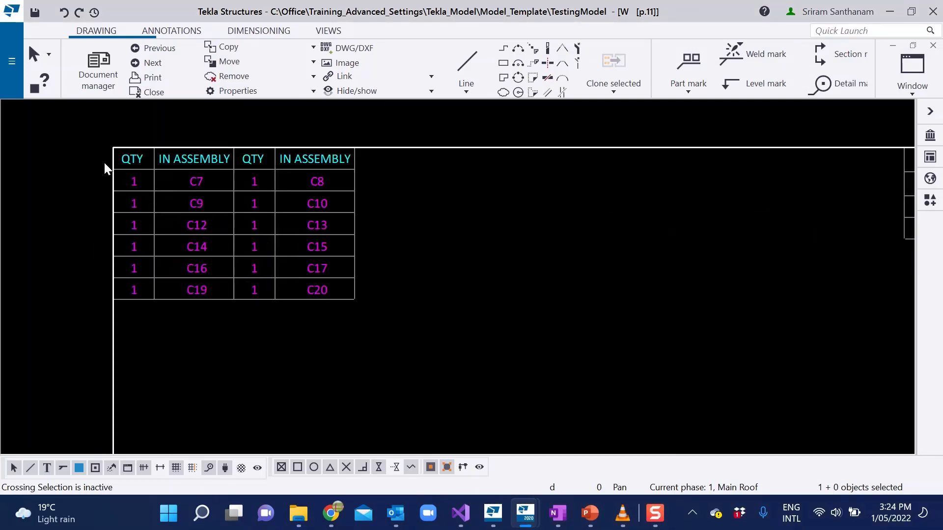
scroll(106, 165, down, 1)
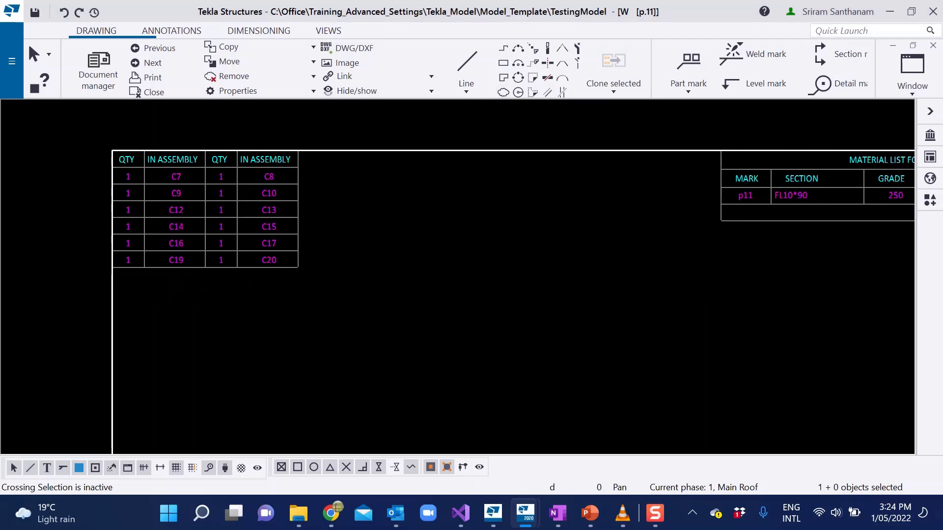
Step: Set the Workshop List attribute to Three in the single-part drawing properties, and refresh the assembly list template
drag(942, 110, 866, 55)
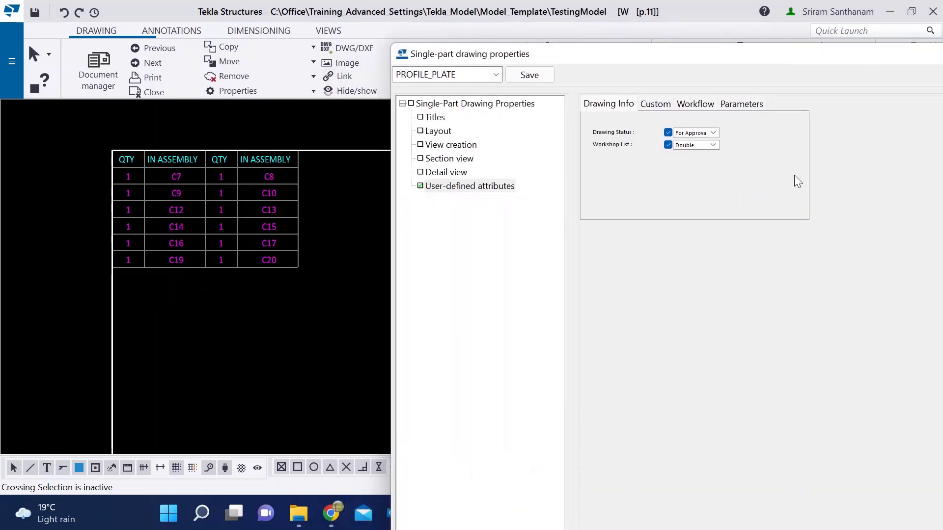
click(712, 145)
click(685, 169)
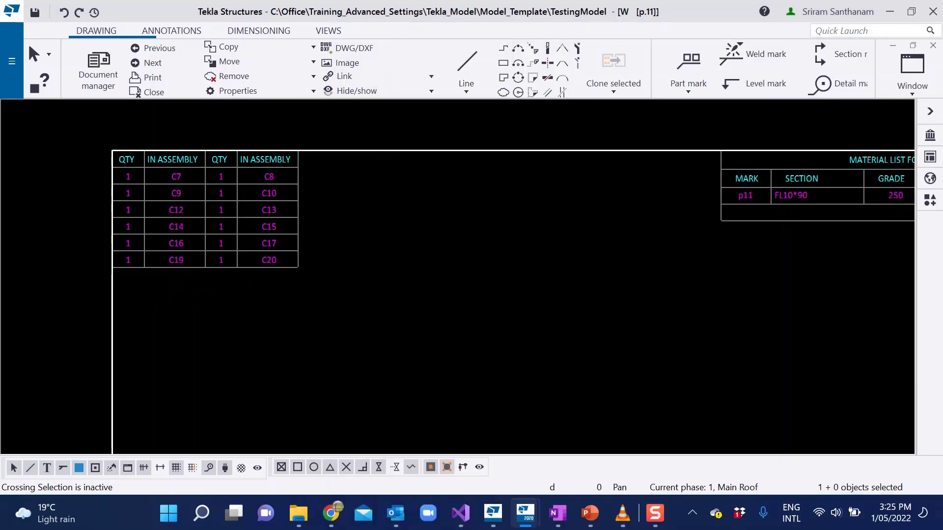
right_click(195, 226)
key(Escape)
right_click(202, 223)
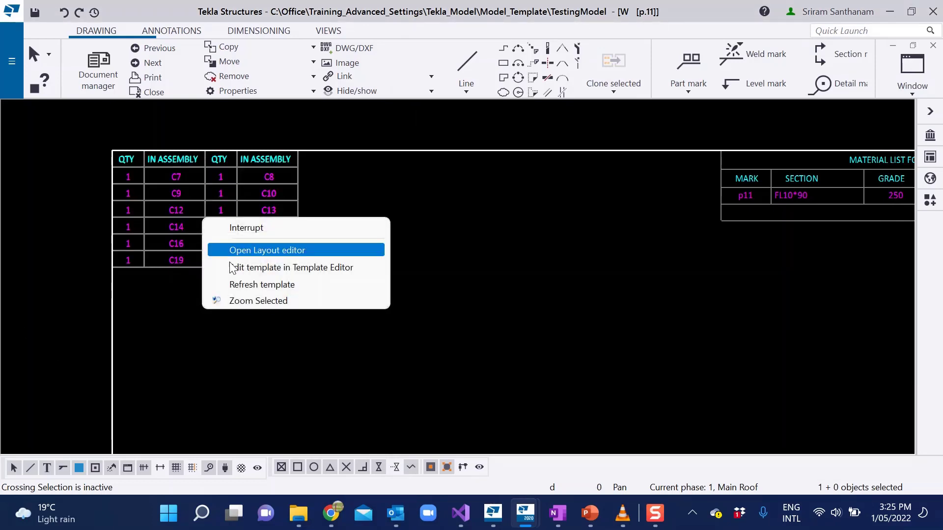
click(255, 284)
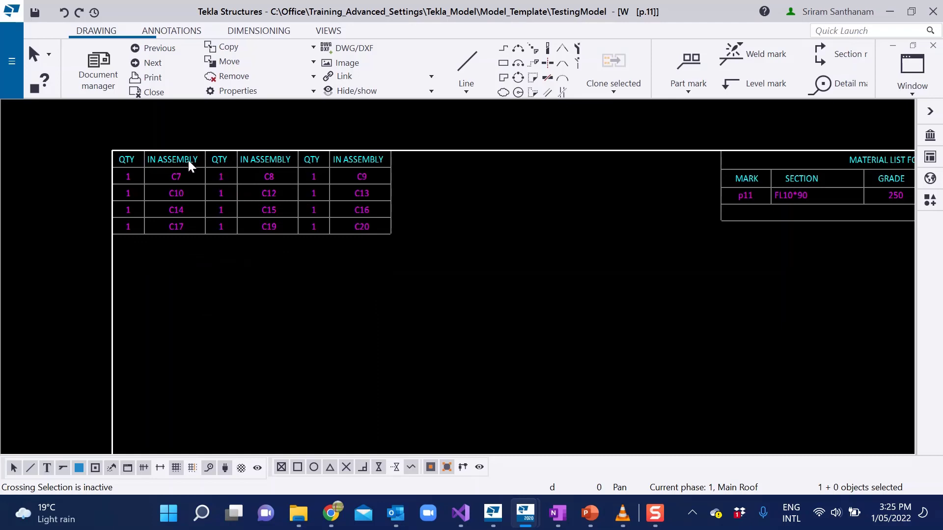
Step: Set the Drawing Status attribute to Revision in the single-part drawing properties
scroll(202, 164, down, 4)
scroll(450, 170, down, 2)
scroll(491, 316, up, 8)
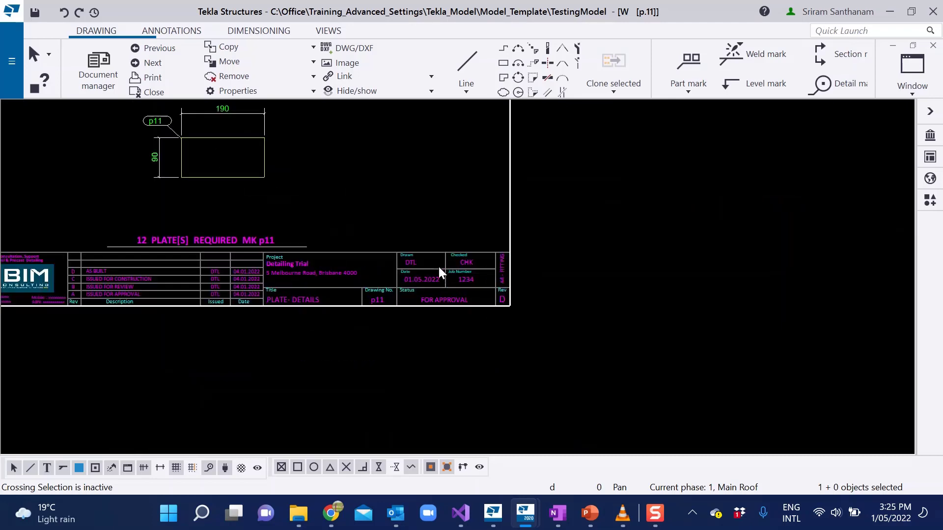
scroll(557, 366, down, 1)
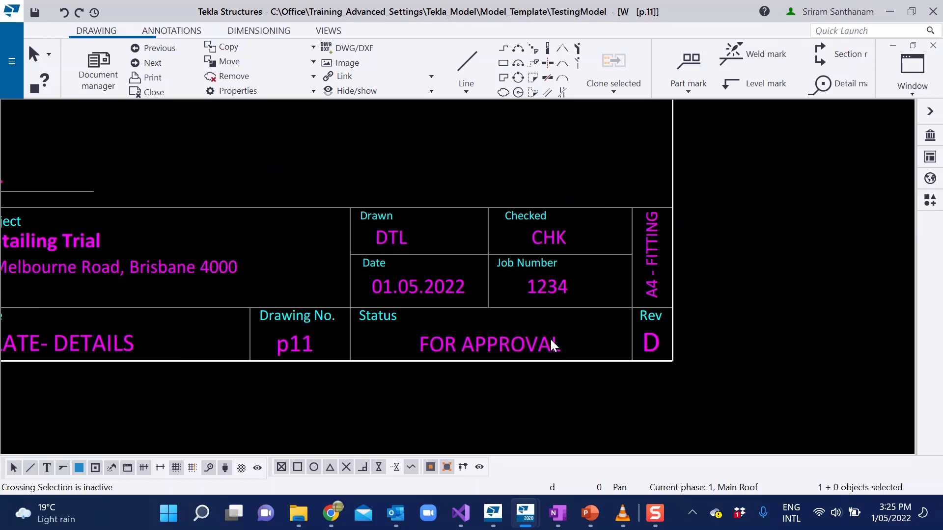
scroll(555, 344, down, 1)
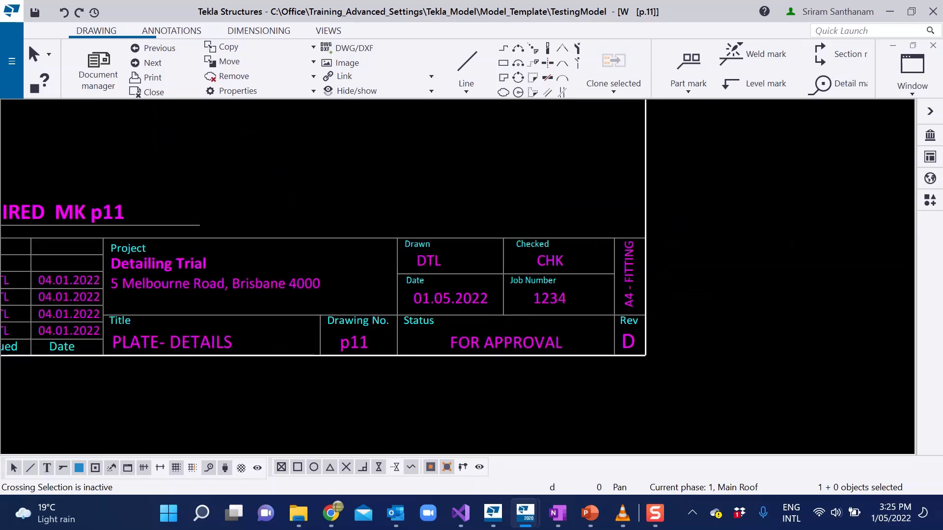
double_click(675, 167)
drag(663, 88, 658, 28)
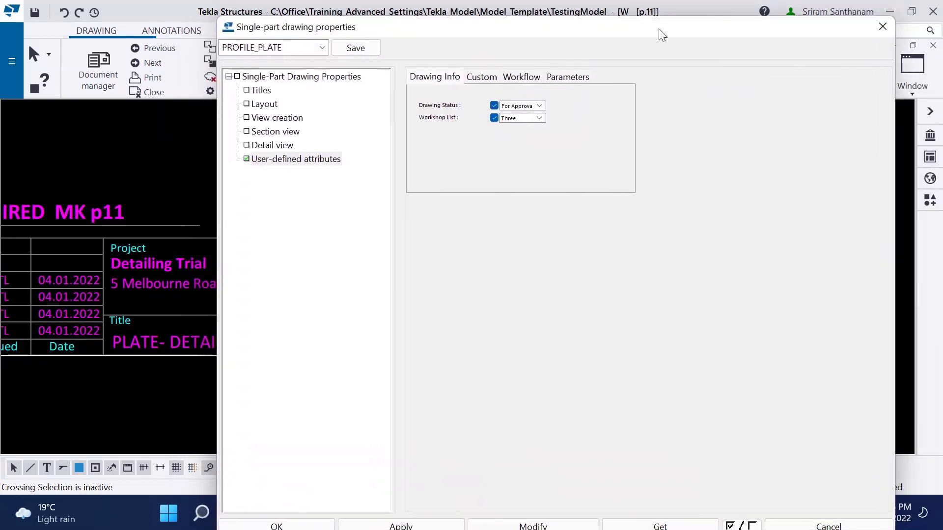
click(540, 106)
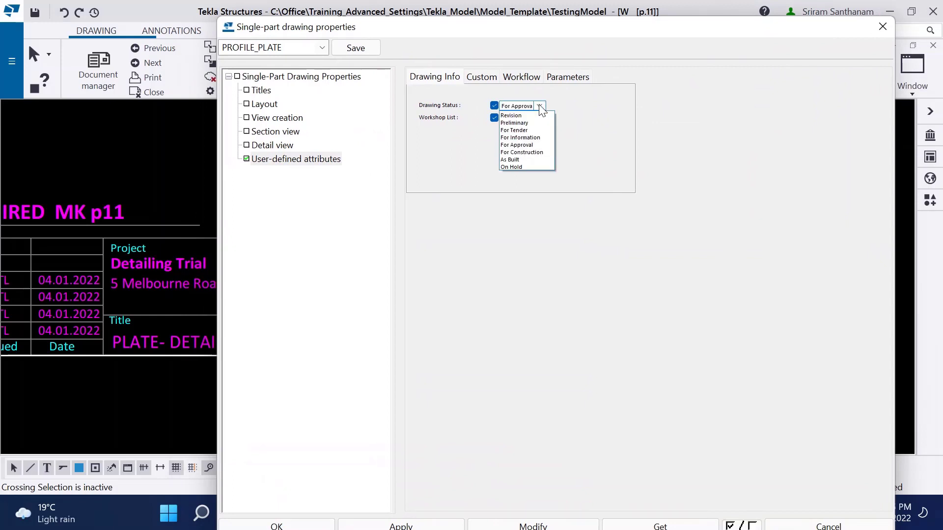
click(512, 116)
Step: Check the latest entry in the title block's revision table, and refresh the title block template to apply the Revision status
drag(471, 30, 626, 34)
scroll(219, 287, down, 3)
scroll(65, 298, up, 2)
scroll(101, 288, down, 6)
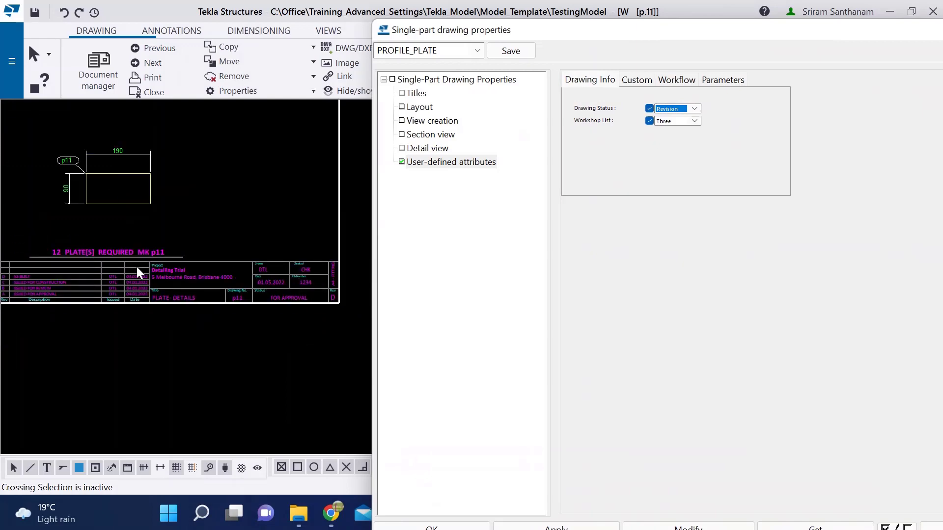
scroll(129, 292, up, 6)
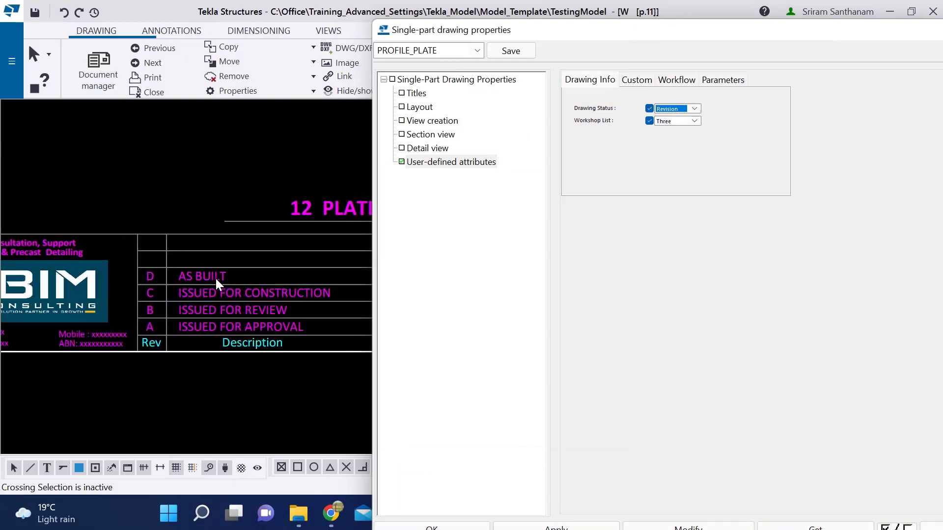
drag(606, 34, 942, 14)
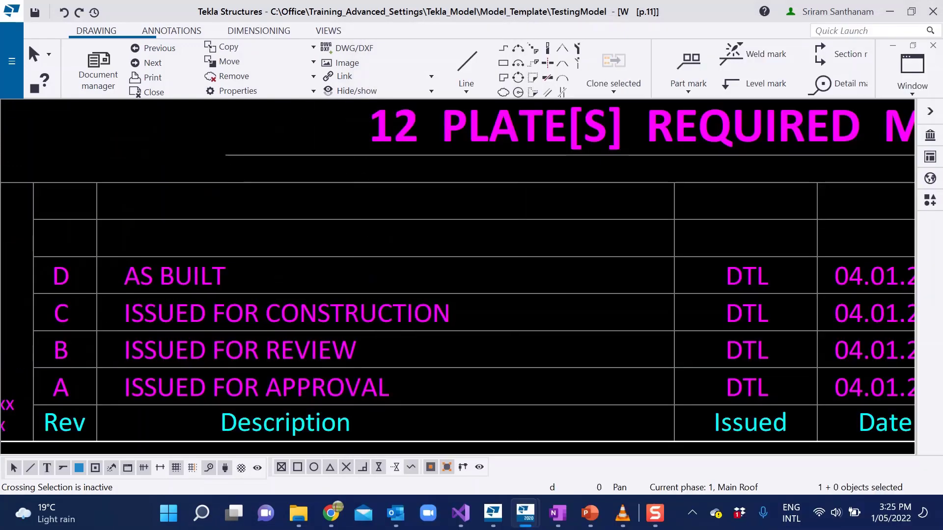
scroll(295, 337, down, 5)
scroll(620, 255, up, 3)
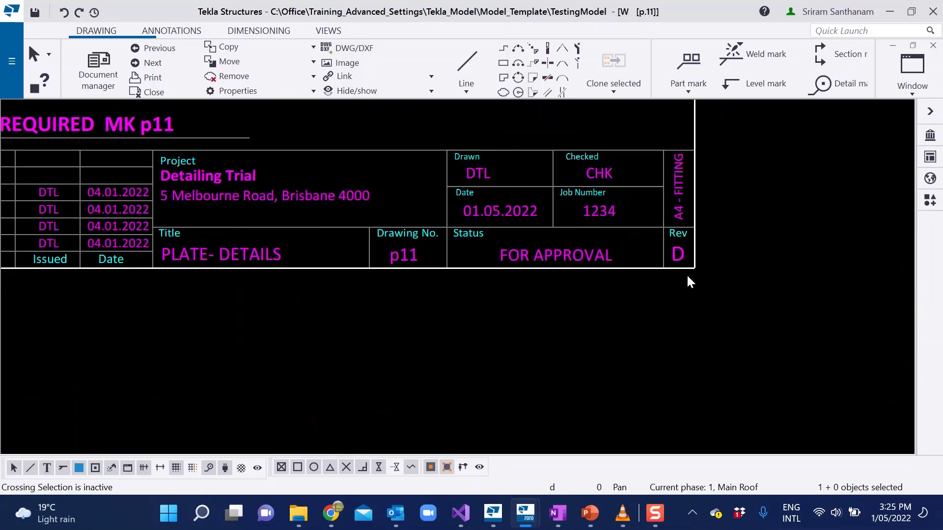
scroll(687, 278, up, 1)
right_click(540, 255)
click(604, 316)
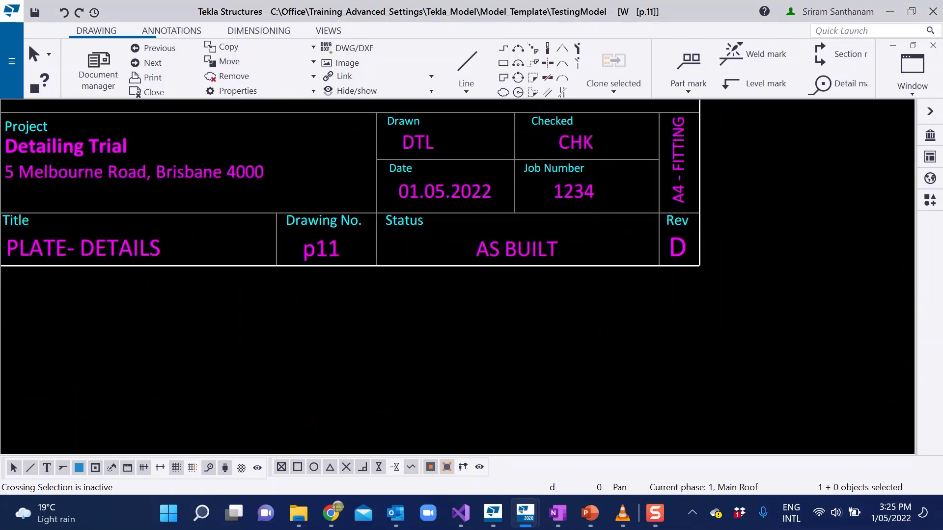
Step: Set the Drawing Status attribute to For Information in the single-part drawing properties, and refresh the title block template
drag(942, 46, 520, 37)
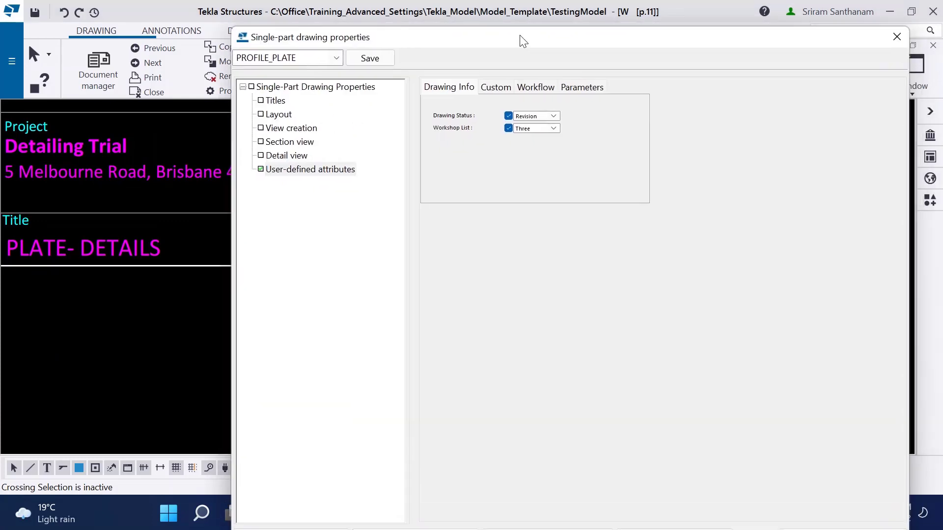
click(554, 117)
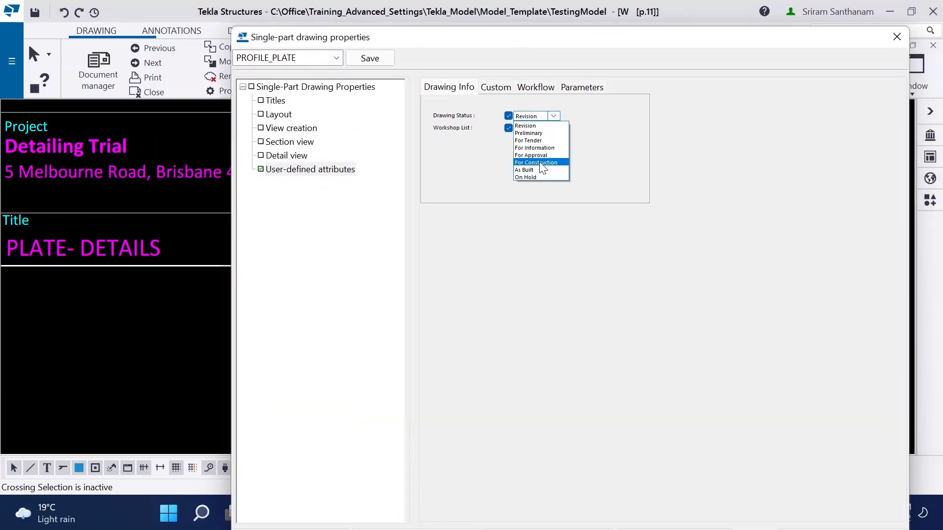
click(534, 148)
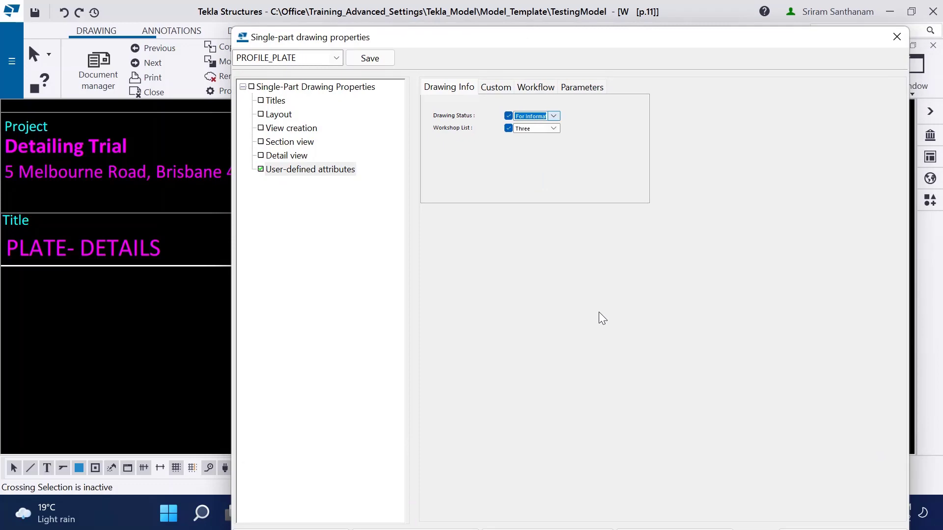
drag(581, 42, 942, 45)
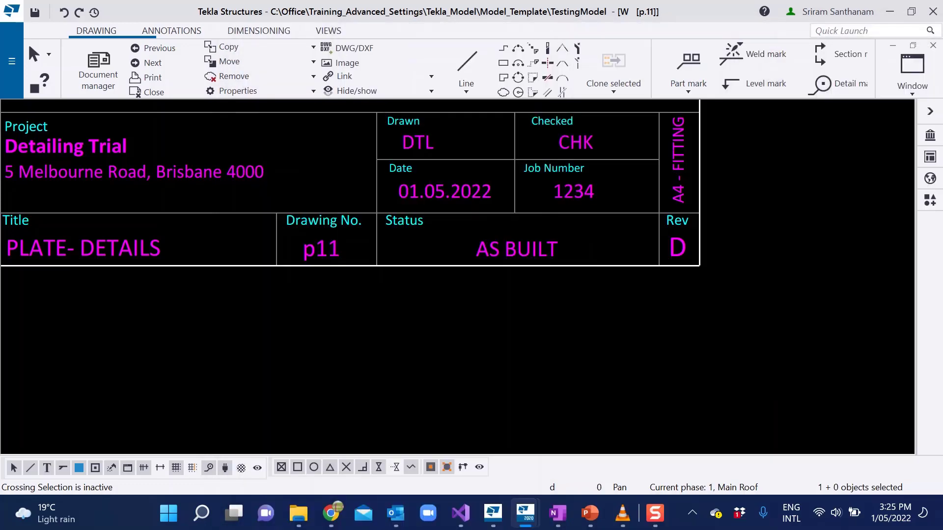
right_click(511, 250)
click(548, 312)
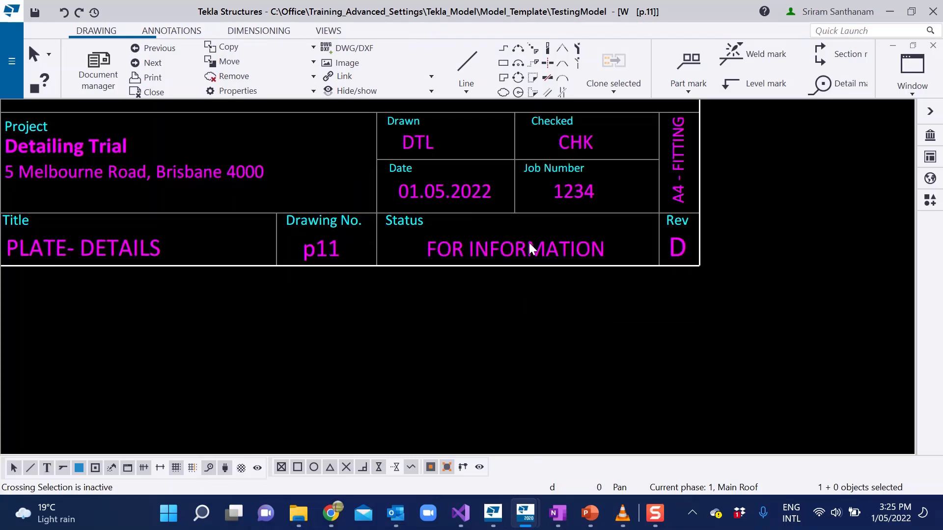
Step: Check the client and consultant logos in the title block, and close the p.11 drawing, keeping its changes
scroll(617, 338, down, 6)
scroll(202, 242, up, 5)
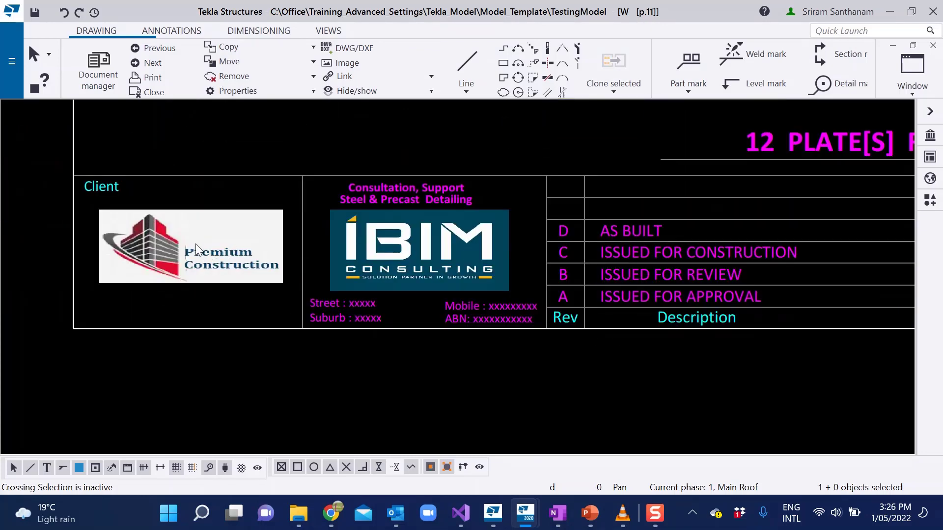
scroll(237, 301, down, 3)
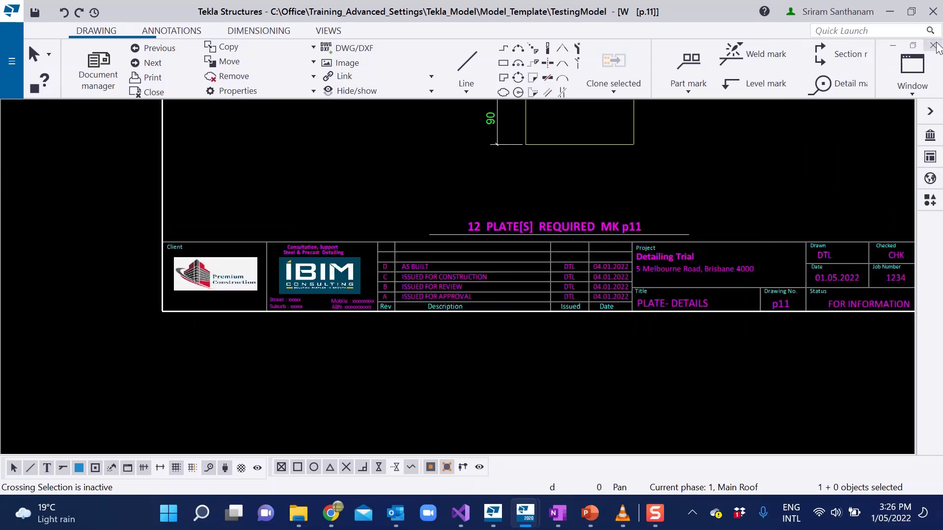
click(932, 46)
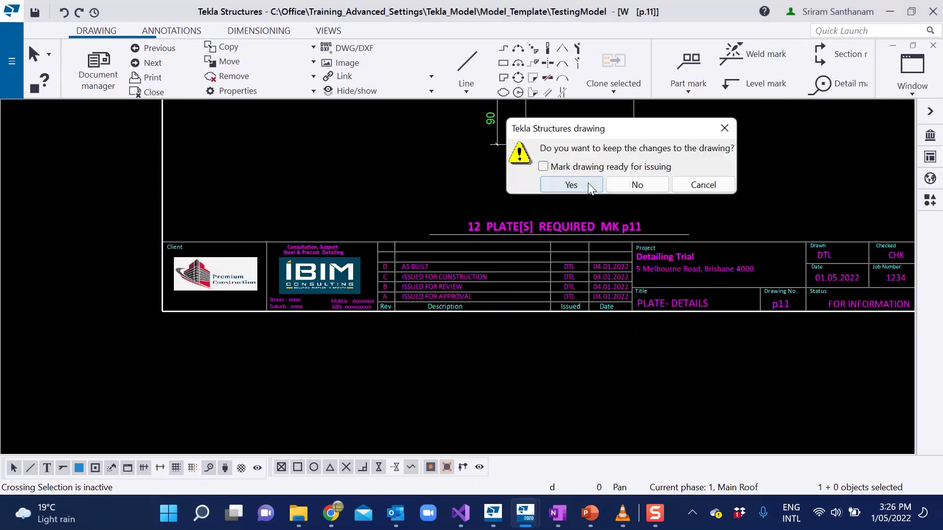
click(570, 184)
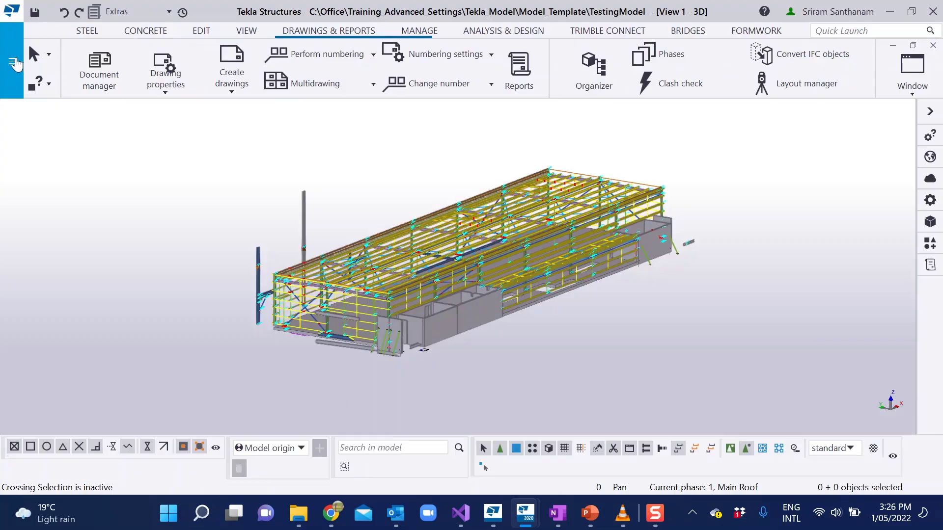
Step: Set the Client Logo to Welding in the project's user-defined attributes under Project_Data, and apply the change
click(14, 61)
click(87, 340)
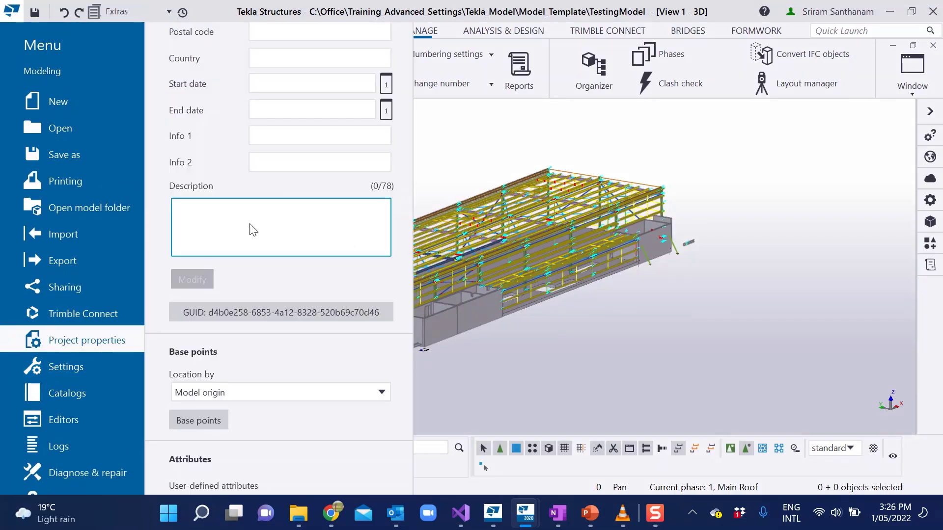
click(214, 483)
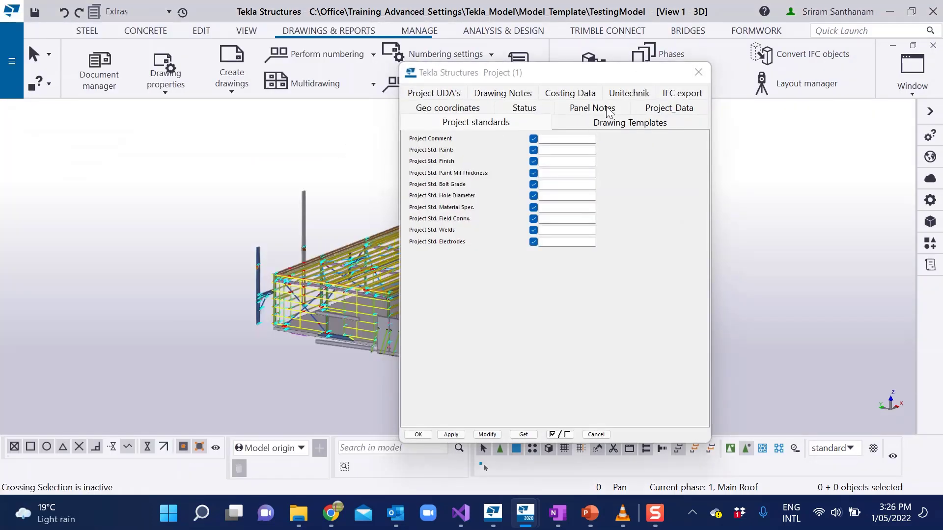
click(684, 109)
click(532, 160)
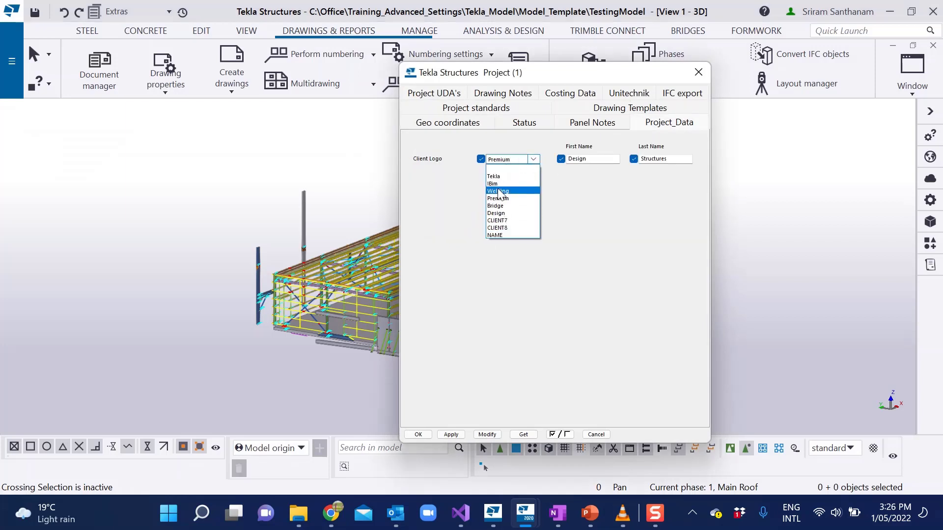
click(498, 191)
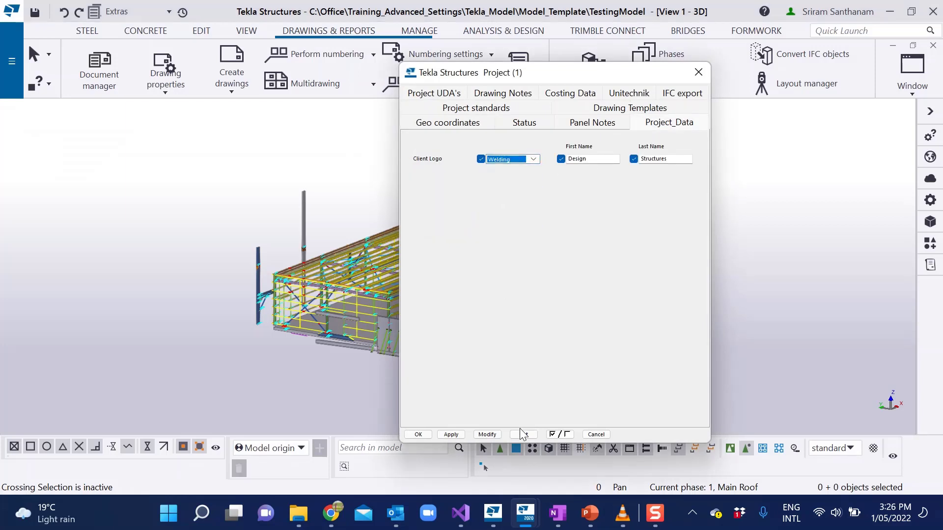
click(483, 434)
click(418, 435)
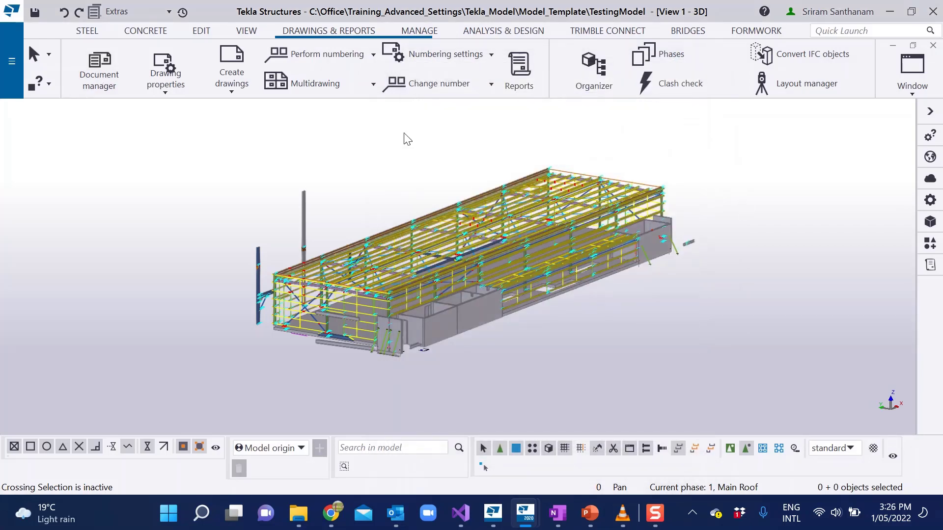
Step: Open single-part drawing p.11, check the client logo in its title block, and close the drawing to return to the maximized 3D view
click(100, 69)
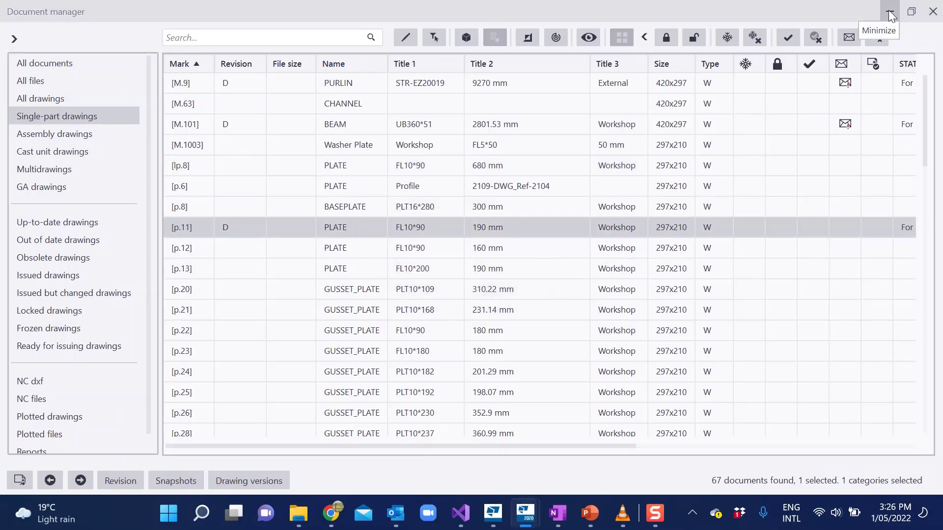
click(890, 11)
scroll(269, 363, up, 5)
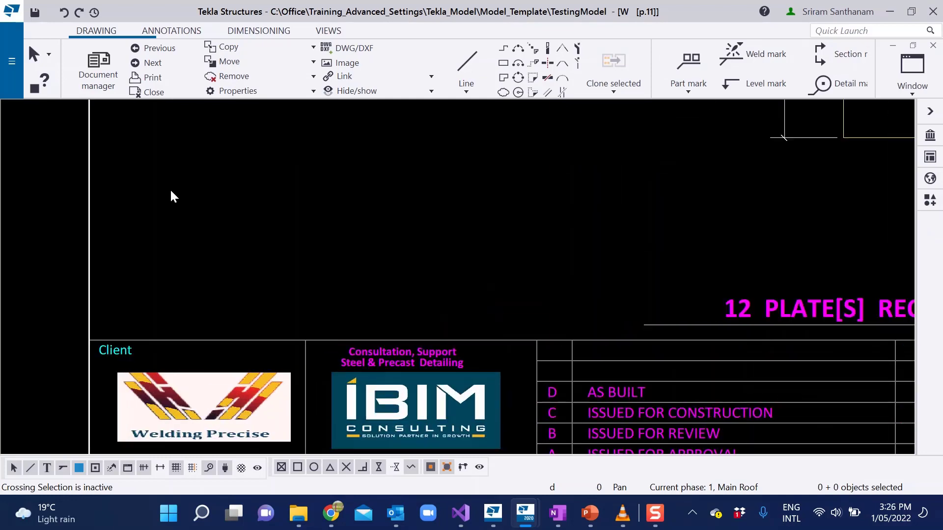
scroll(196, 324, down, 2)
scroll(200, 333, up, 1)
scroll(199, 336, down, 1)
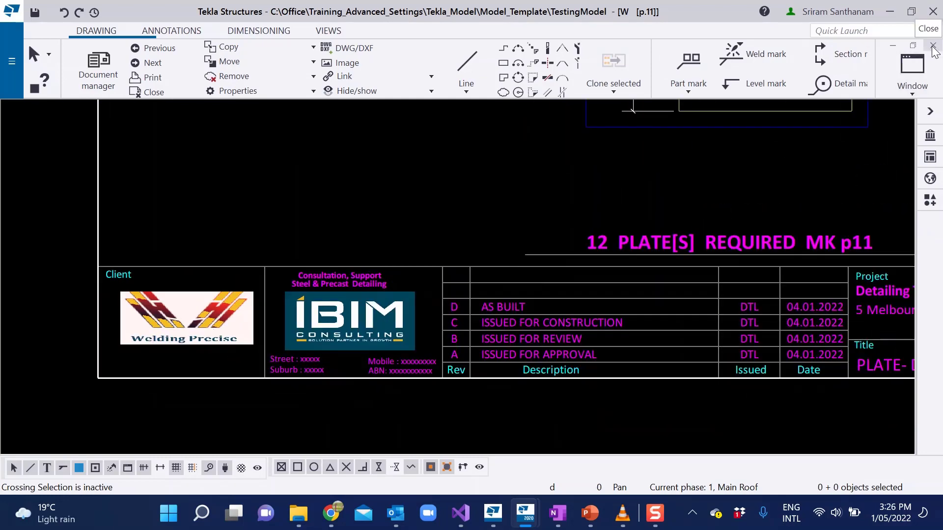
click(913, 45)
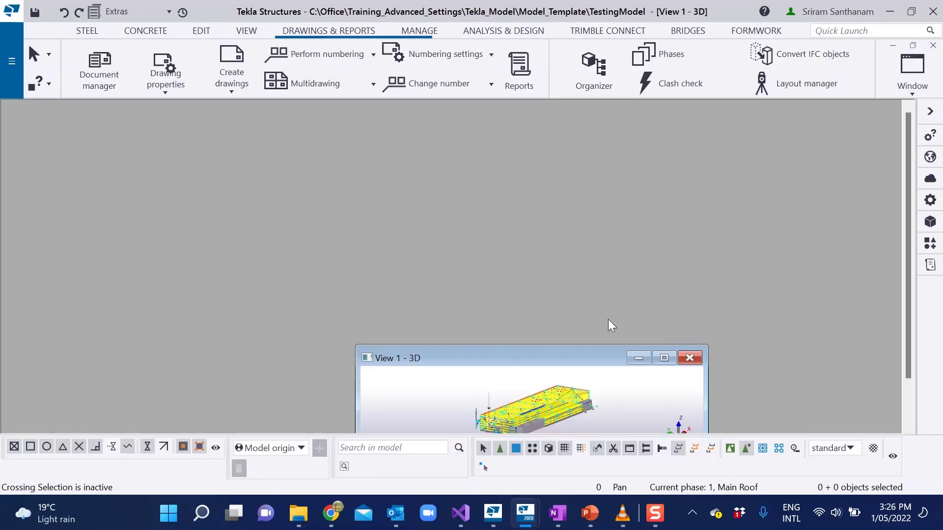
click(664, 358)
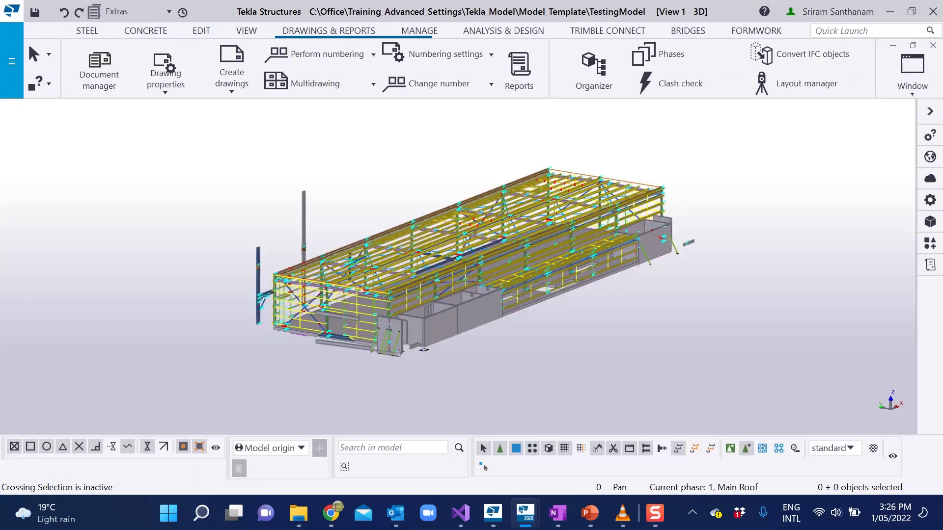
Step: Set the Client Logo to NAME in the project's user-defined attributes under Project_Data, and apply the change
click(12, 61)
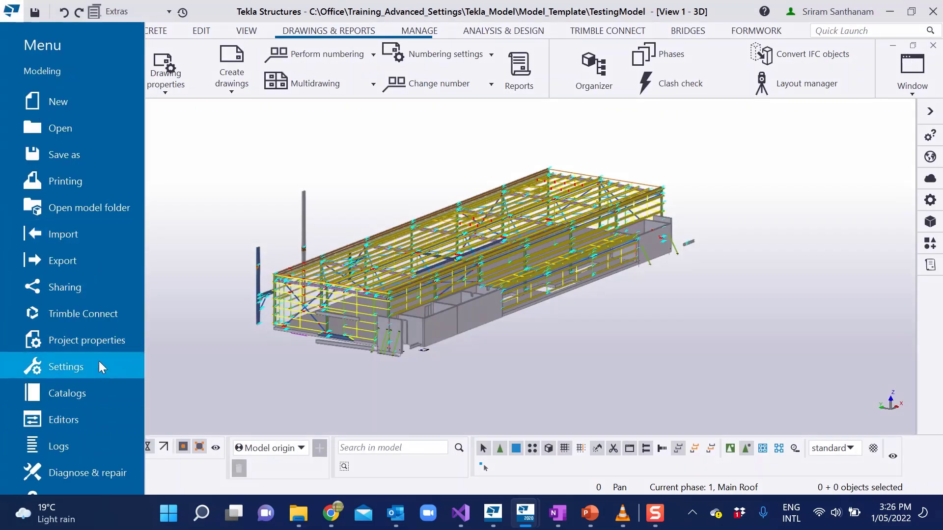
click(115, 340)
click(213, 484)
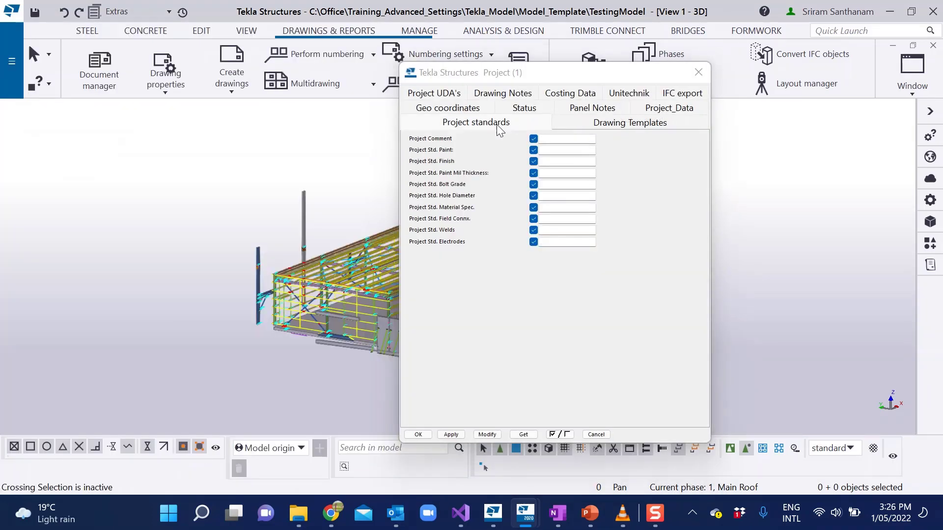
click(686, 109)
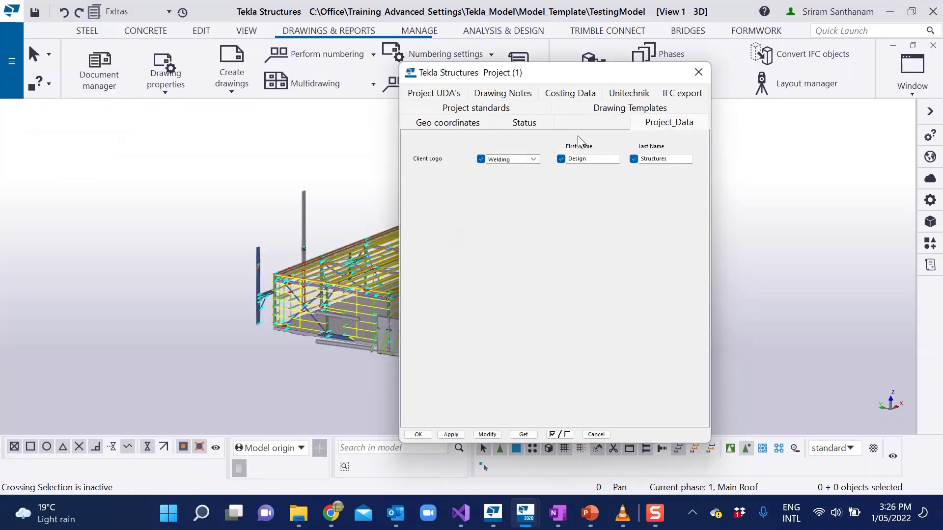
click(533, 160)
click(497, 234)
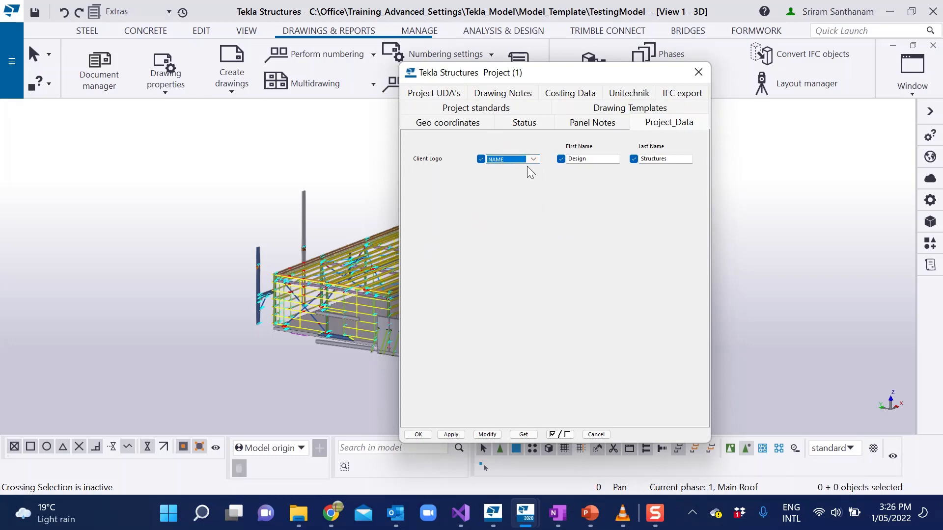
double_click(590, 159)
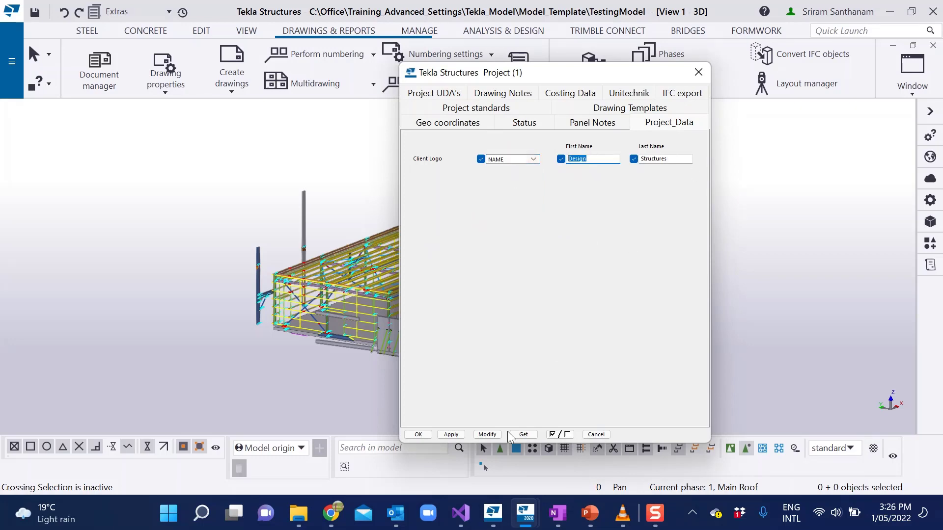
click(487, 434)
click(418, 434)
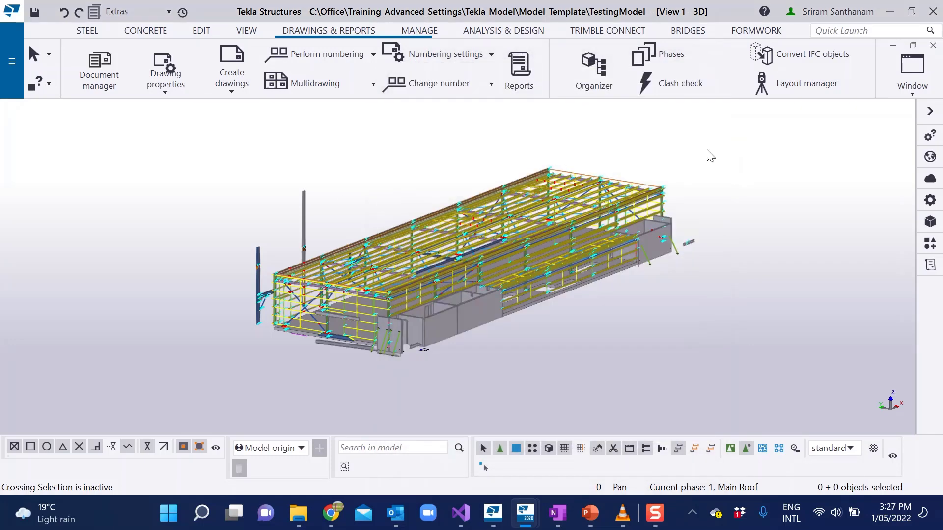
Step: Reopen single-part drawing p.11 and check the text in the title block's Client cell
key(ctrl+l)
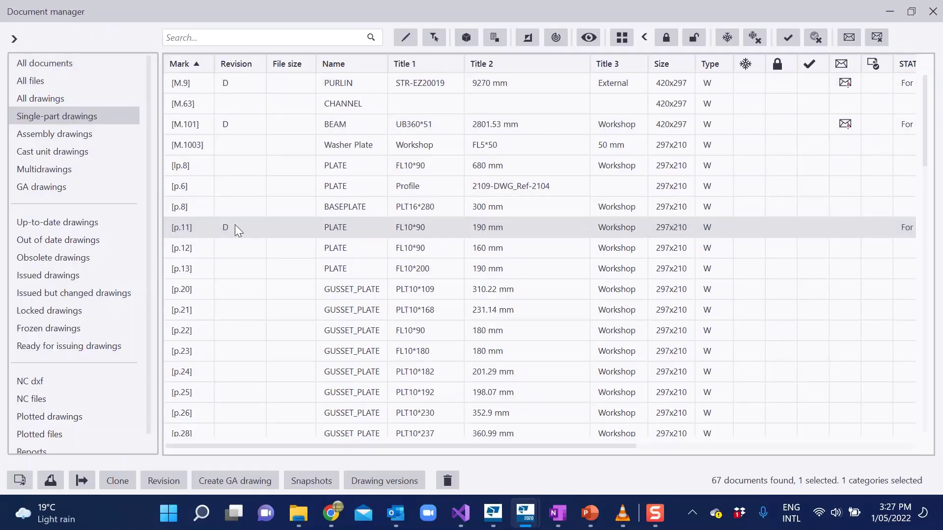
click(890, 13)
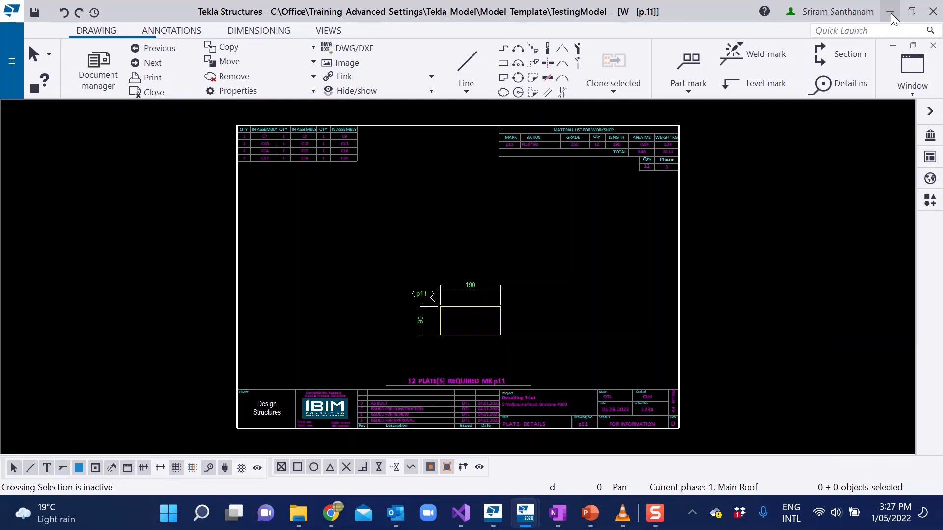
scroll(236, 427, up, 5)
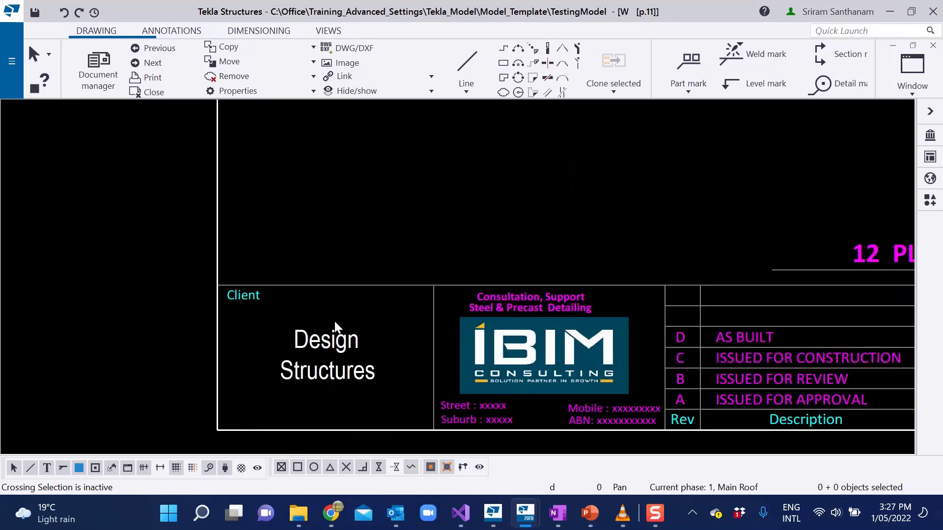
scroll(334, 321, down, 2)
scroll(381, 283, up, 4)
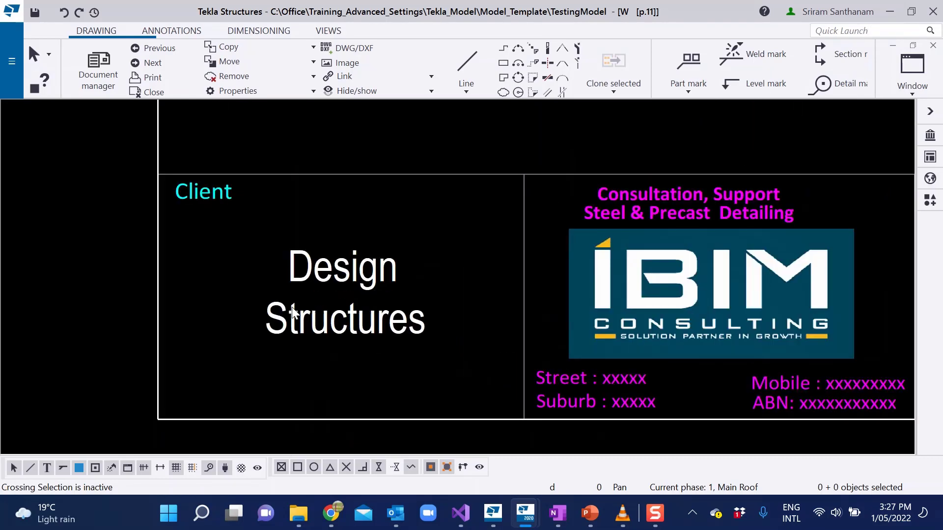
scroll(358, 311, down, 2)
Step: Open the title block in the Template Editor, inspect the formula of the Title value field, and close the editor without changes
scroll(305, 329, up, 5)
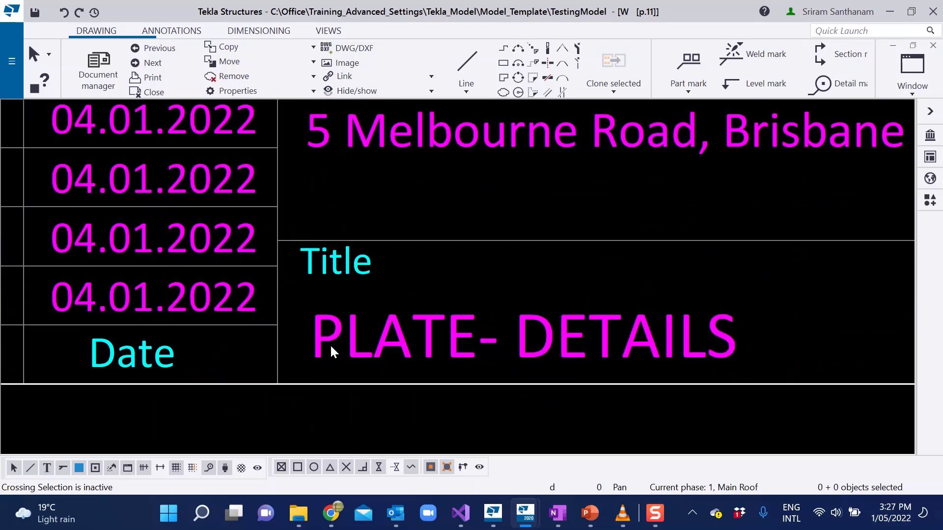
double_click(408, 345)
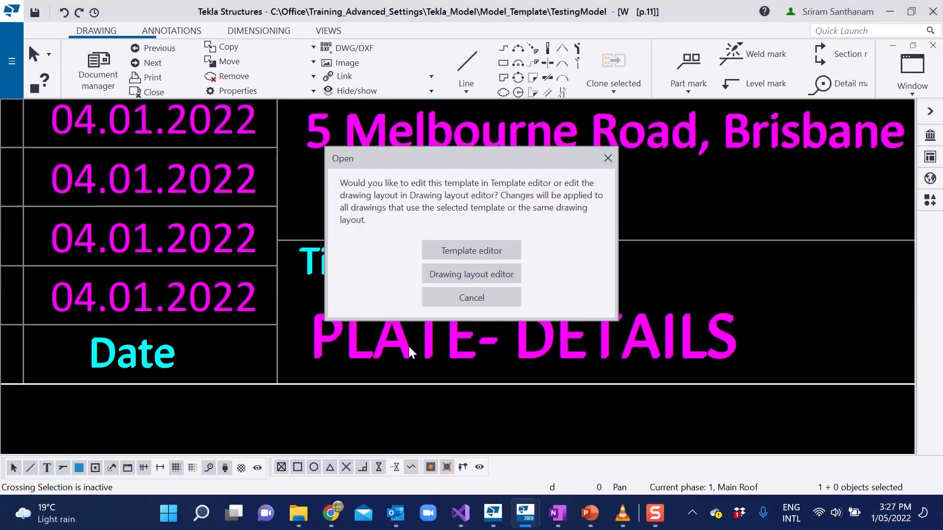
click(473, 251)
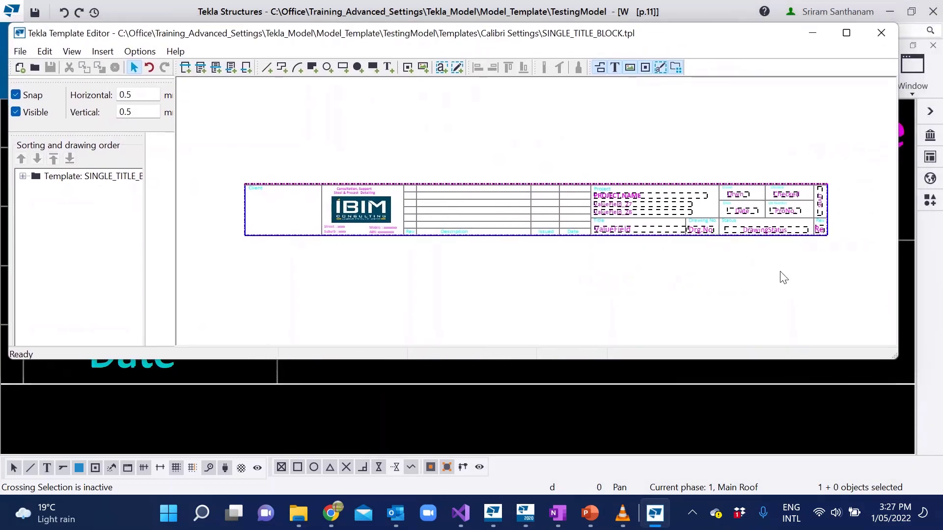
scroll(755, 237, up, 1)
click(380, 229)
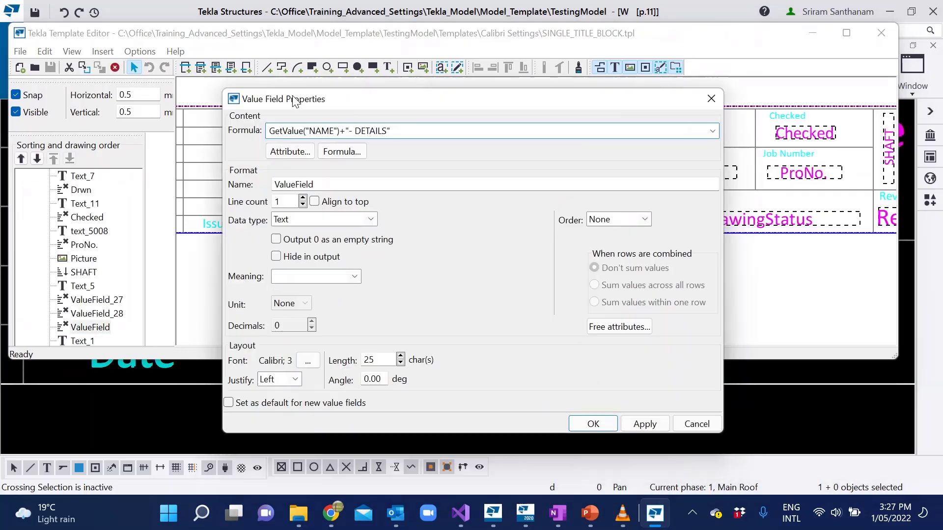
drag(293, 100, 227, 58)
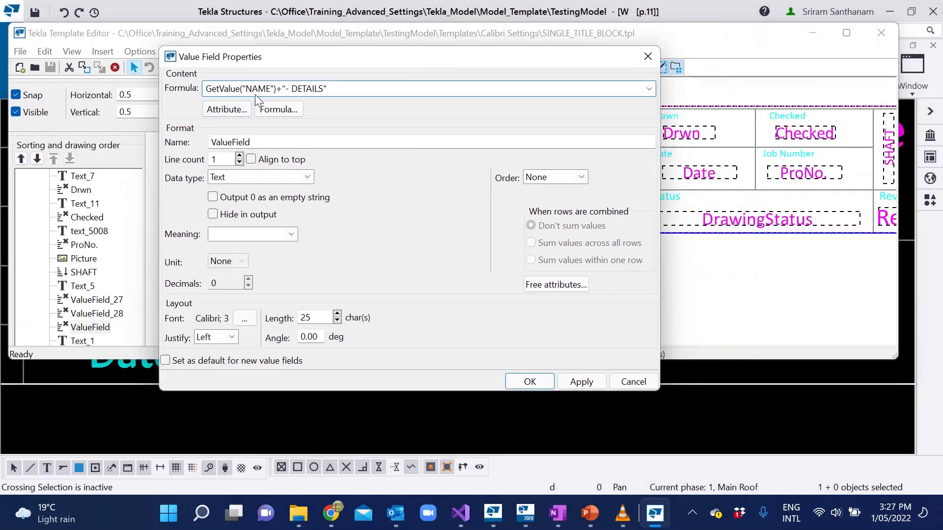
click(647, 57)
click(882, 34)
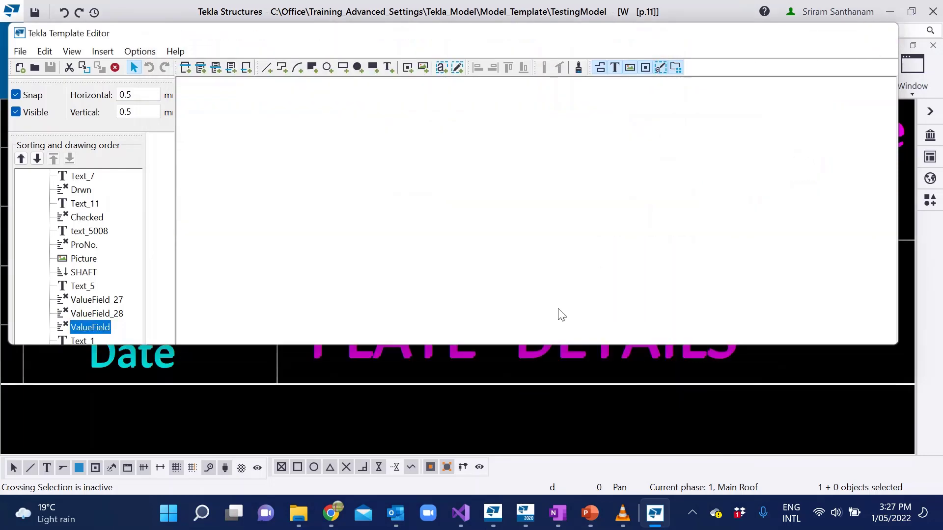
Step: Review the title block's project, title and status fields, and the overall p.11 sheet layout
scroll(368, 269, down, 2)
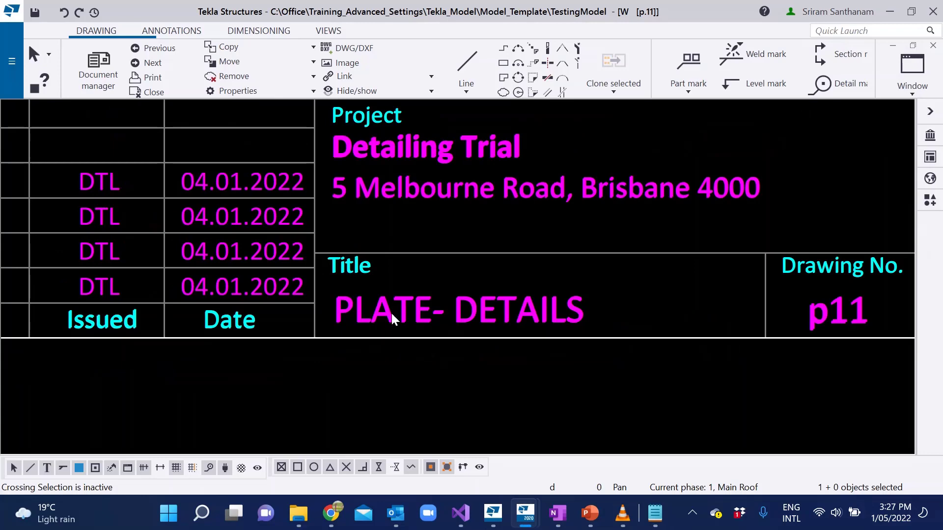
scroll(389, 327, down, 3)
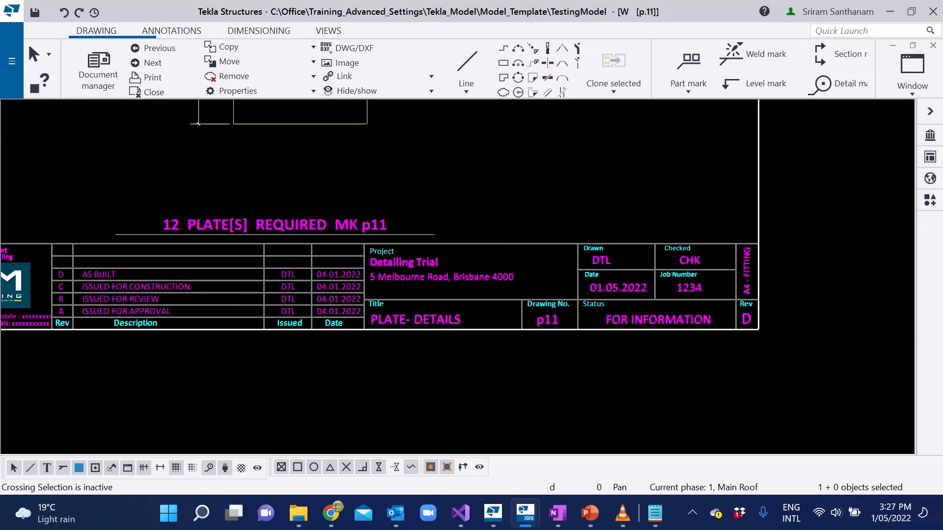
key(alt+Tab)
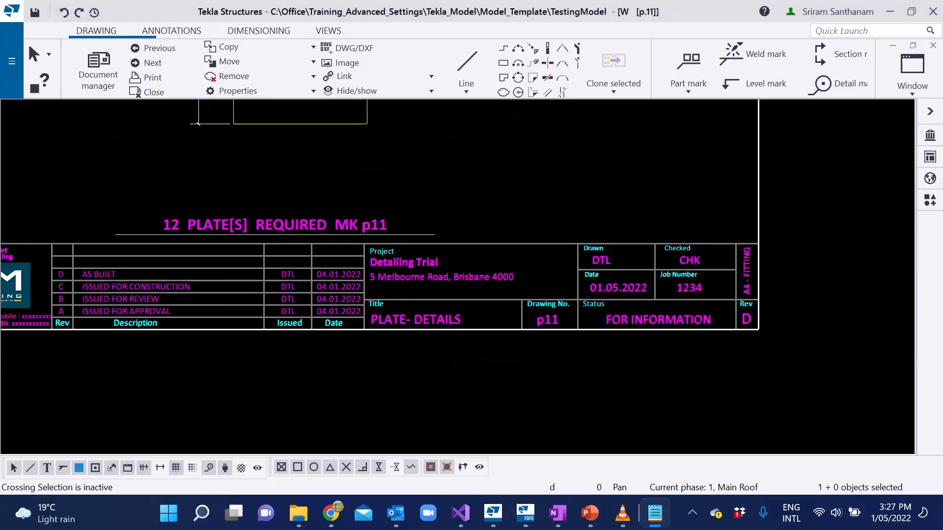
scroll(570, 375, down, 3)
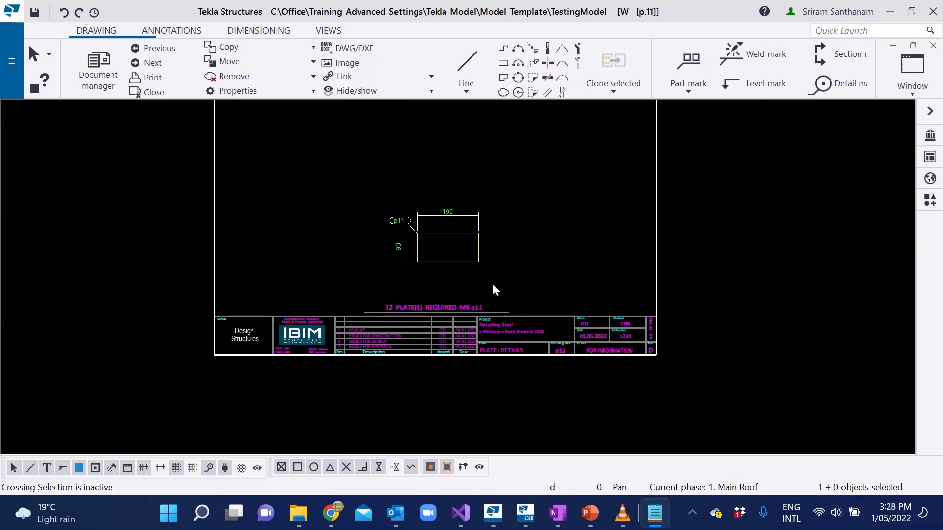
scroll(492, 250, down, 3)
scroll(480, 190, up, 1)
scroll(446, 201, up, 2)
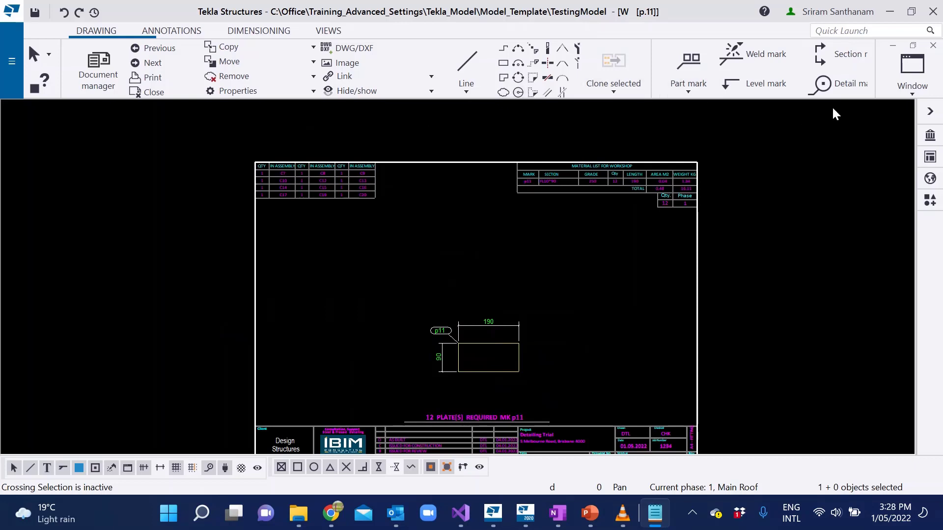
Step: Close the p.11 drawing and maximize the 3D model view
click(96, 69)
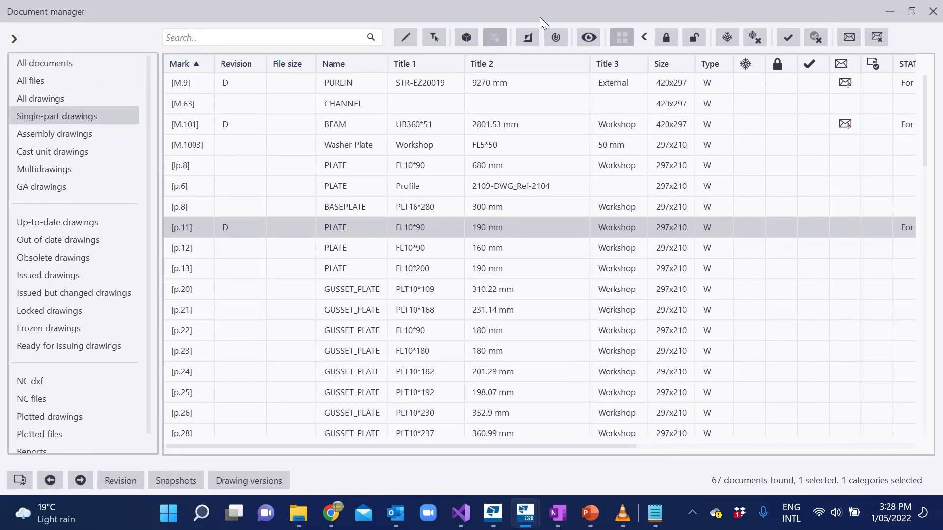
click(889, 11)
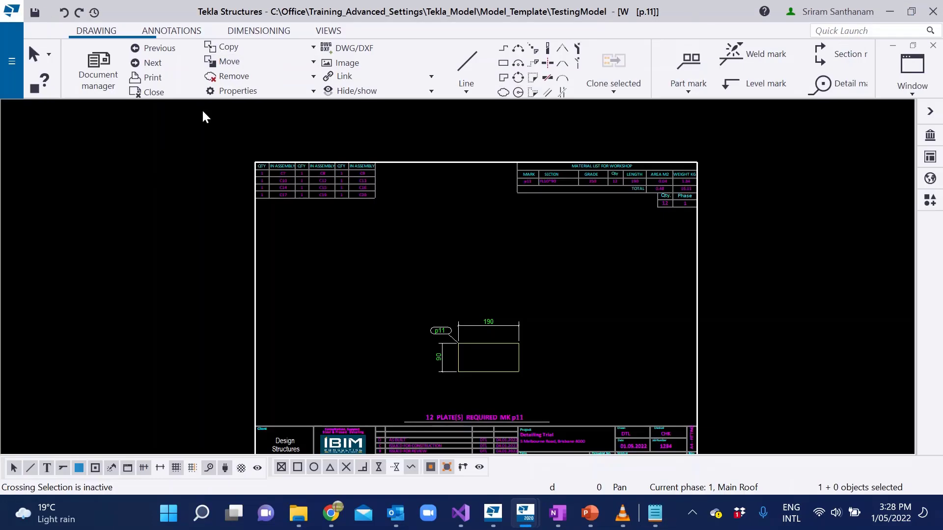
click(167, 93)
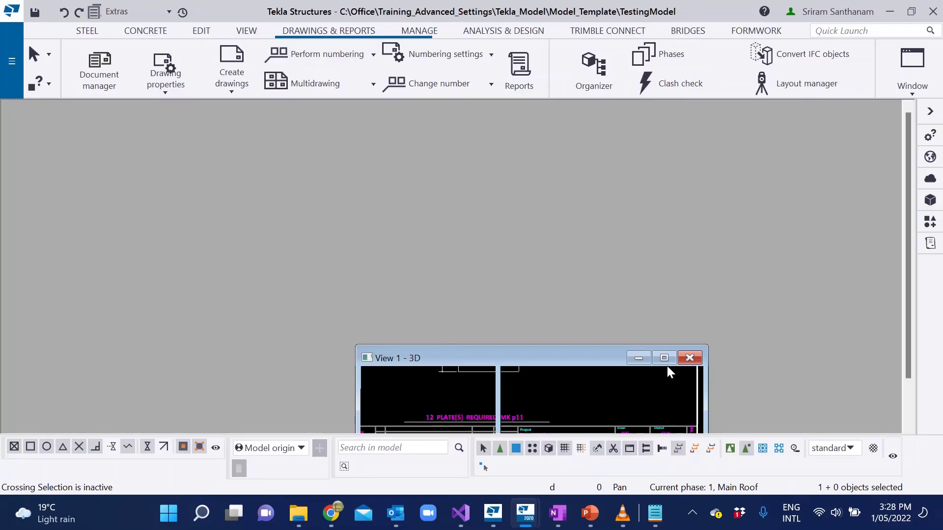
click(664, 358)
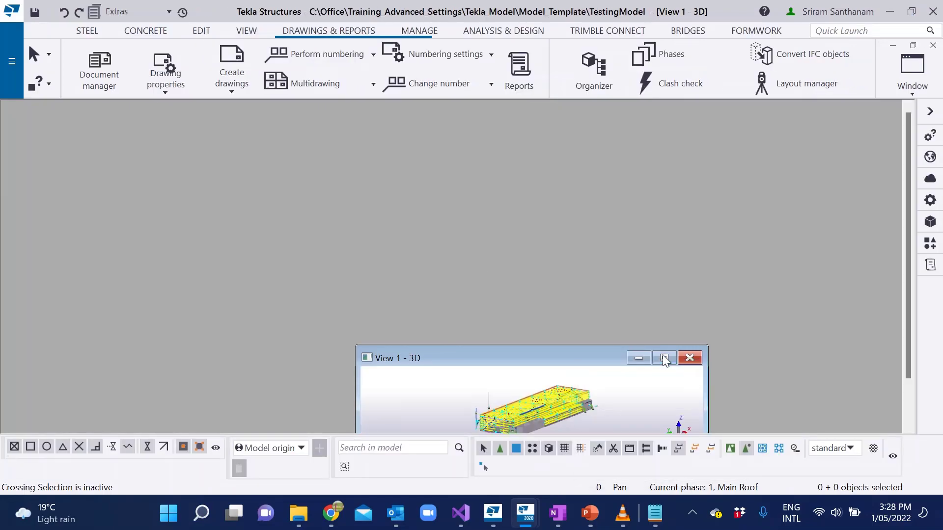
Step: Create a single-part drawing of a roof purlin in the 3D model
scroll(441, 258, up, 5)
scroll(441, 258, up, 5)
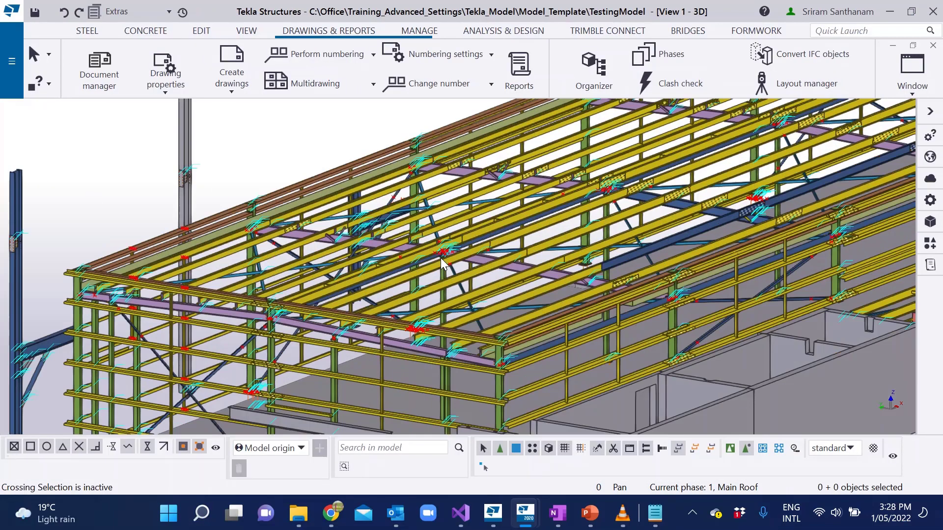
right_click(608, 199)
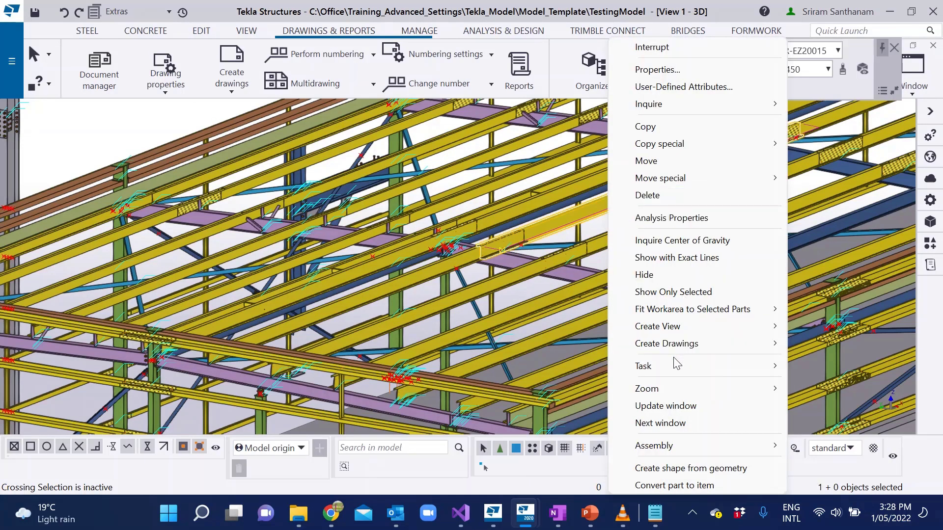
mouse_move(679, 343)
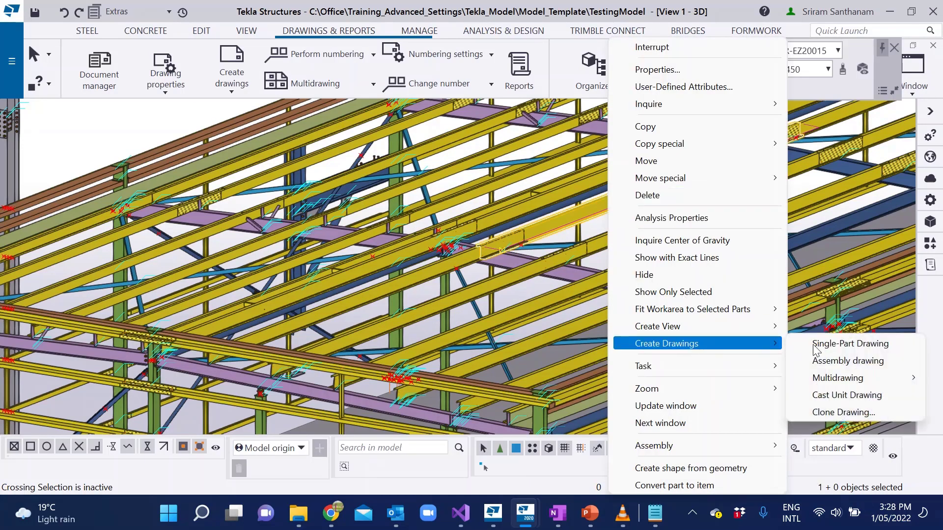
click(869, 344)
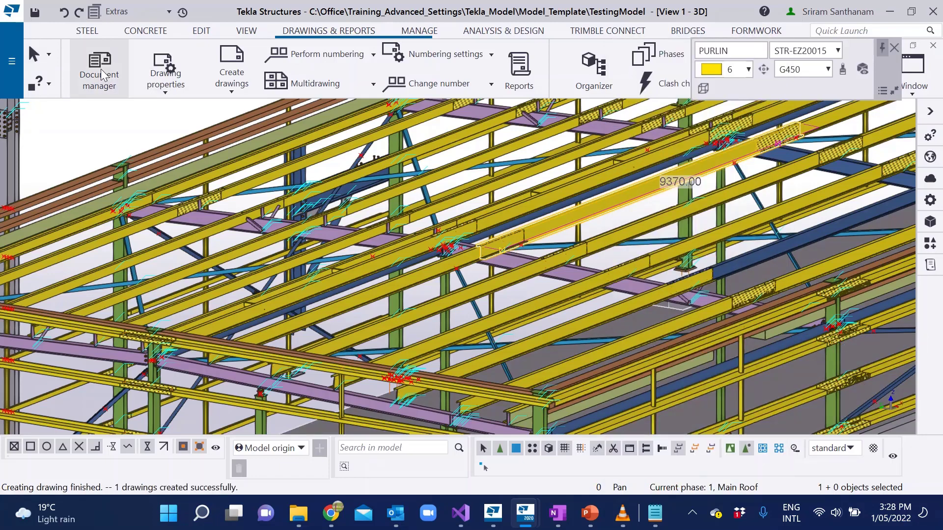
Step: Filter the Document manager to the selected purlin's drawing and open single-part drawing M.11
click(99, 74)
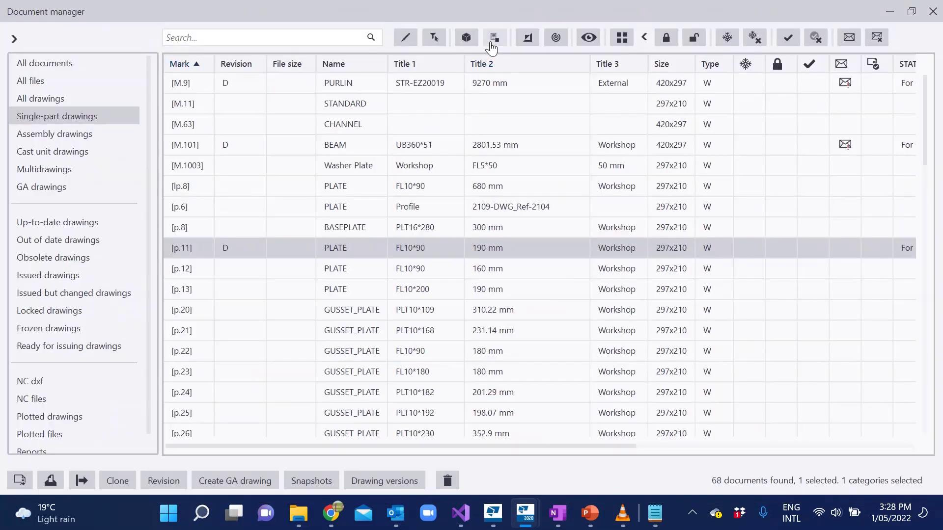
click(493, 38)
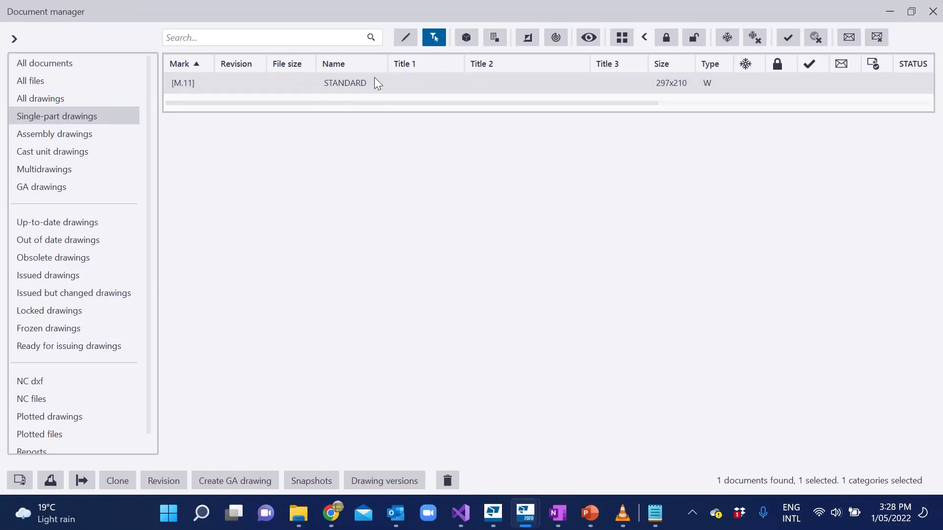
double_click(435, 85)
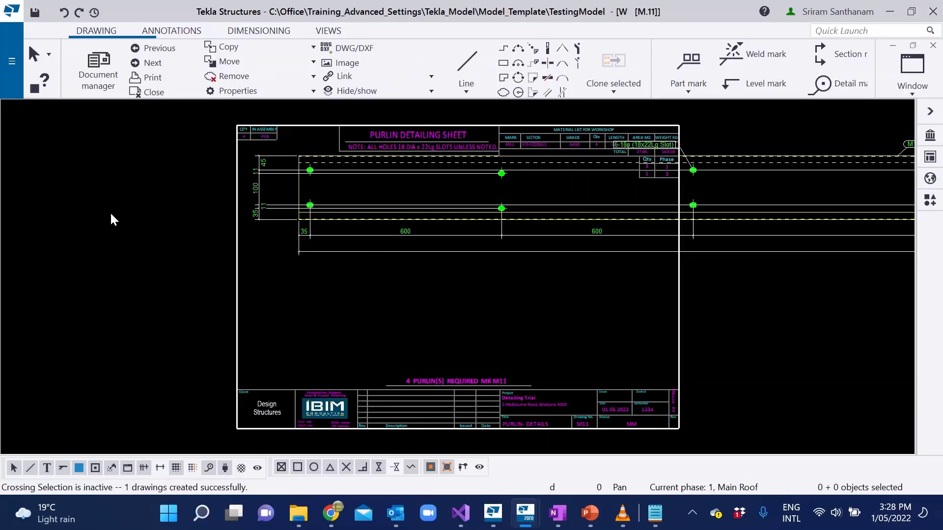
Step: Load the PROFILE_PURLIN settings into the M.11 single-part drawing, apply them and close the drawing properties
double_click(184, 160)
mouse_move(942, 98)
mouse_down()
mouse_move(414, 72)
mouse_move(404, 59)
mouse_up()
click(281, 78)
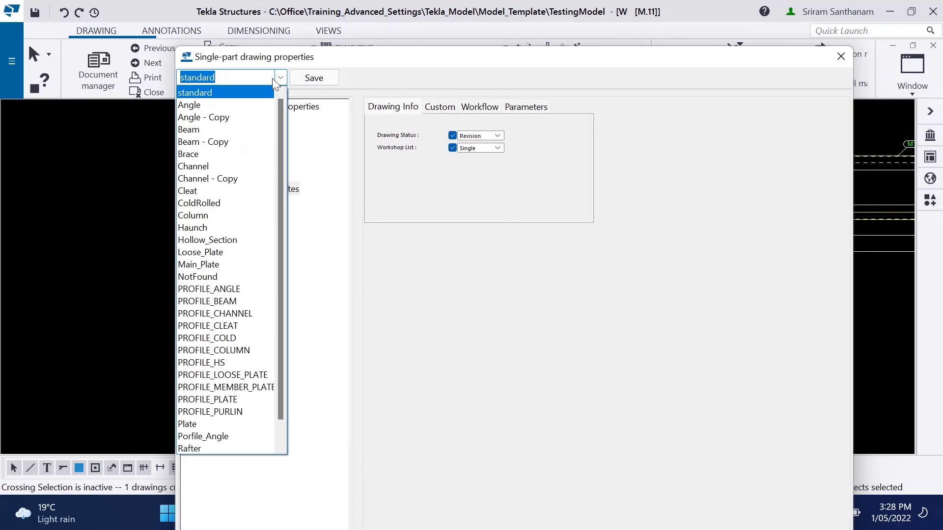
click(228, 412)
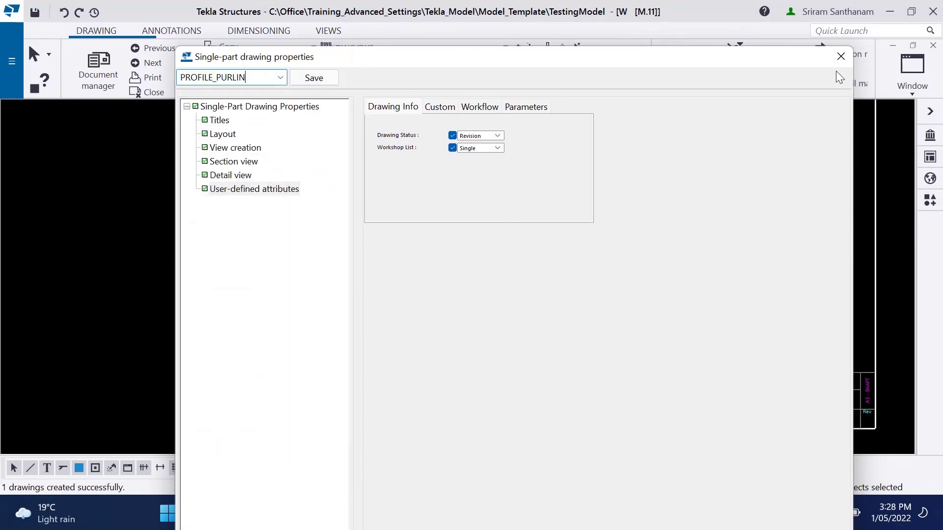
click(841, 56)
Step: Examine the M.11 sheet's purlin heading, hole note, material list and overall layout
scroll(353, 258, down, 2)
scroll(402, 261, down, 2)
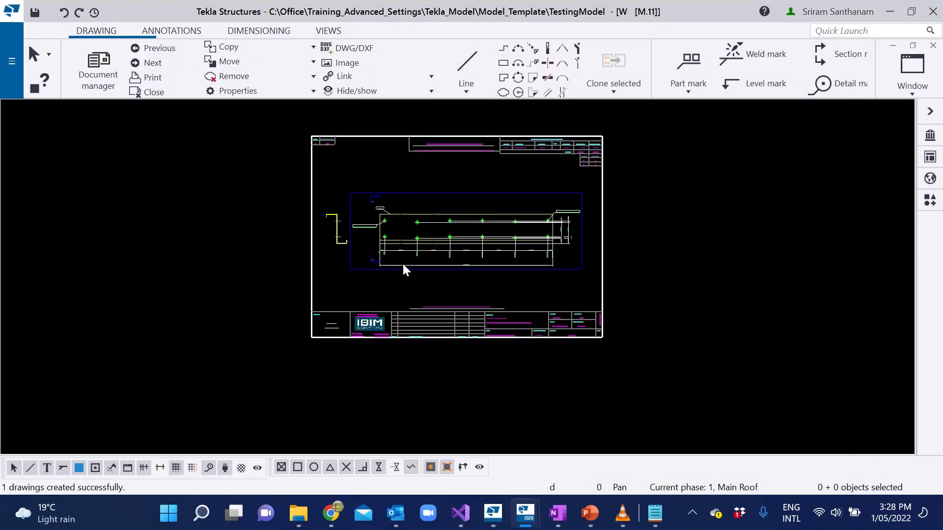
scroll(448, 160, up, 3)
scroll(434, 185, up, 4)
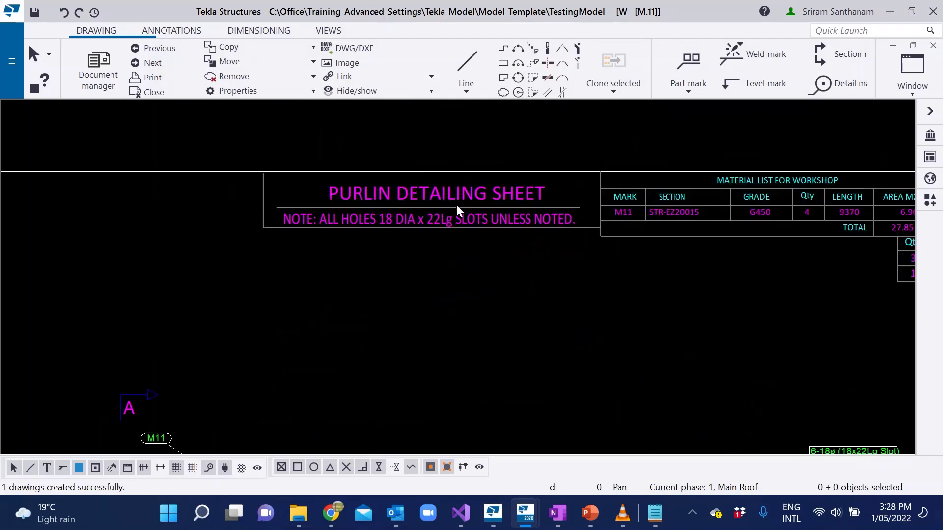
scroll(401, 195, down, 4)
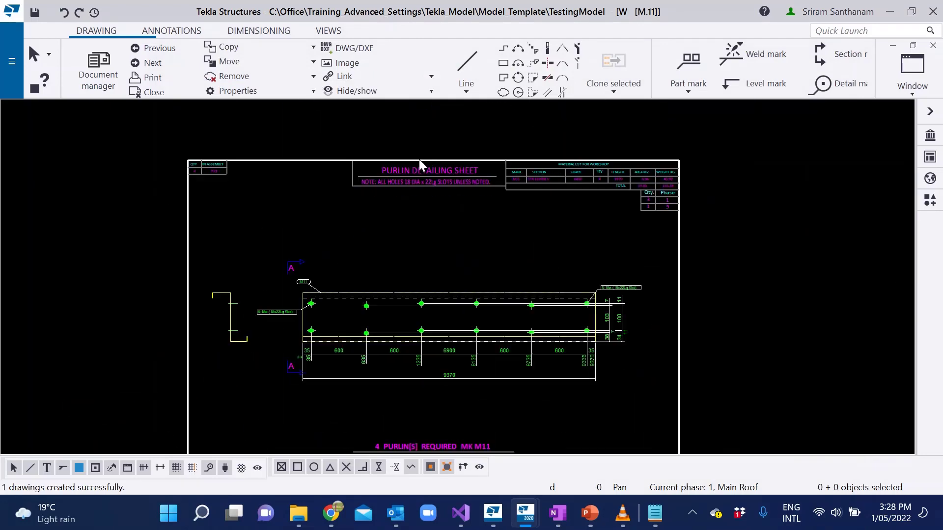
scroll(225, 218, down, 1)
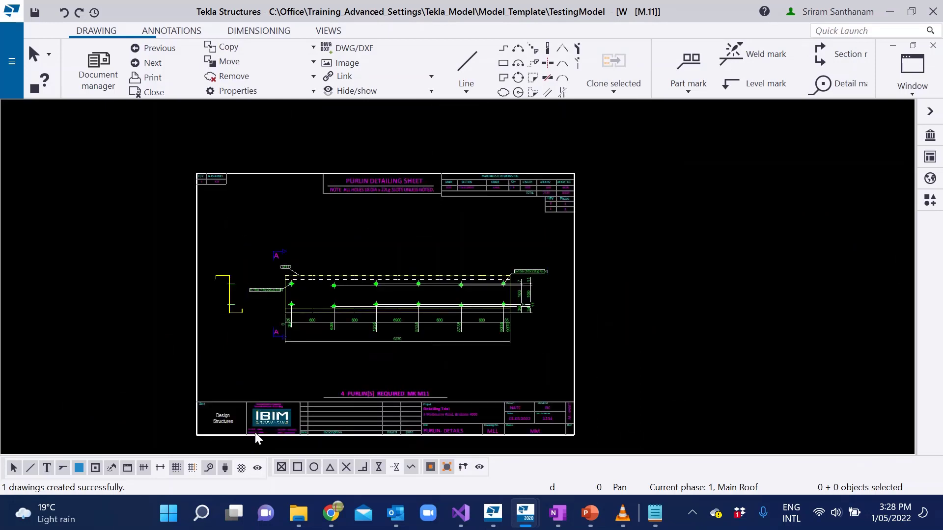
Step: Close the M.11 drawing, returning to the maximized 3D model view, and show the assembly drawings category in the Document manager
key(alt+Tab)
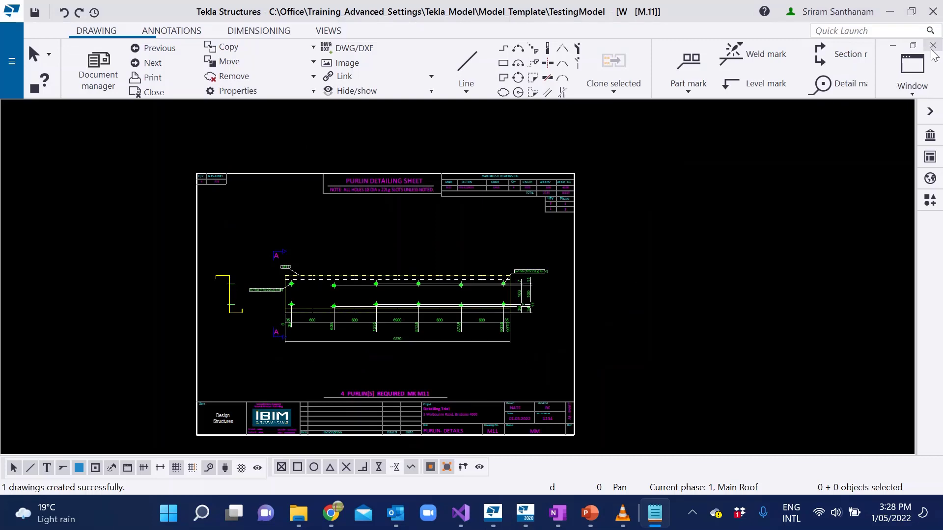
key(alt+Tab)
click(568, 187)
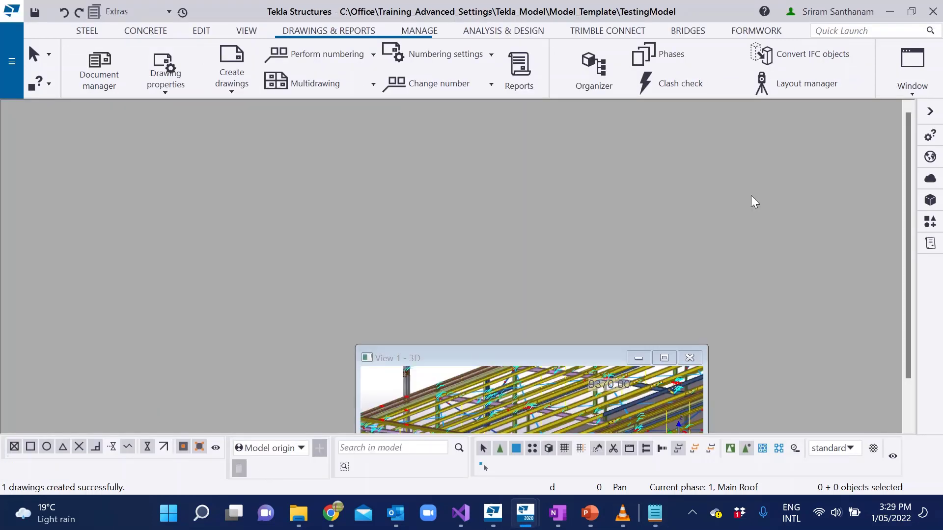
click(667, 361)
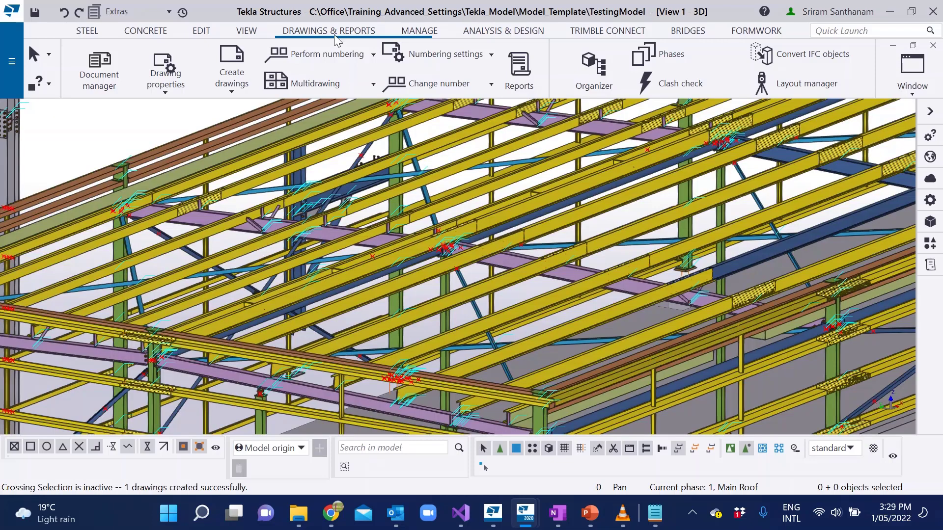
click(103, 61)
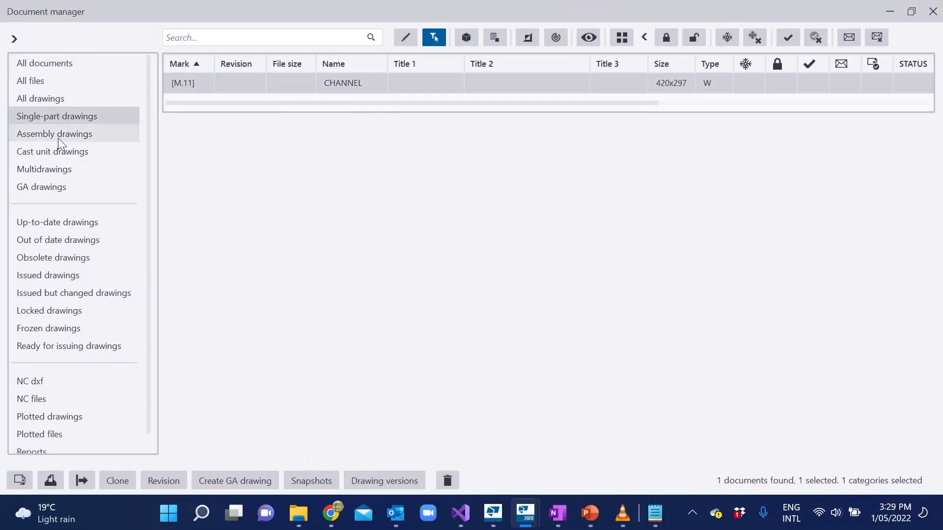
click(64, 139)
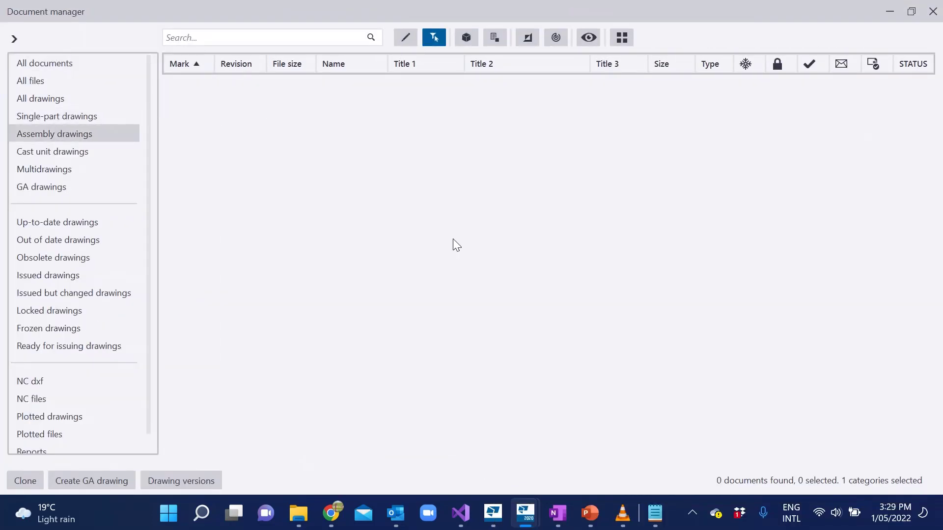
Step: Switch to PowerPoint, highlight Workshop Stud List and Workshop Bolt List on the Assembly Drawing Templates slide, and minimize the presentation
click(590, 513)
click(78, 387)
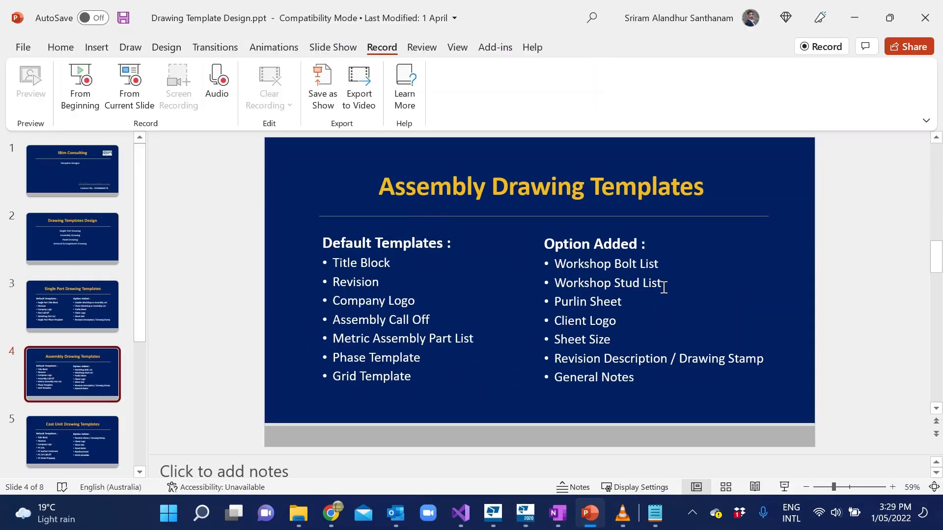
drag(664, 283, 545, 280)
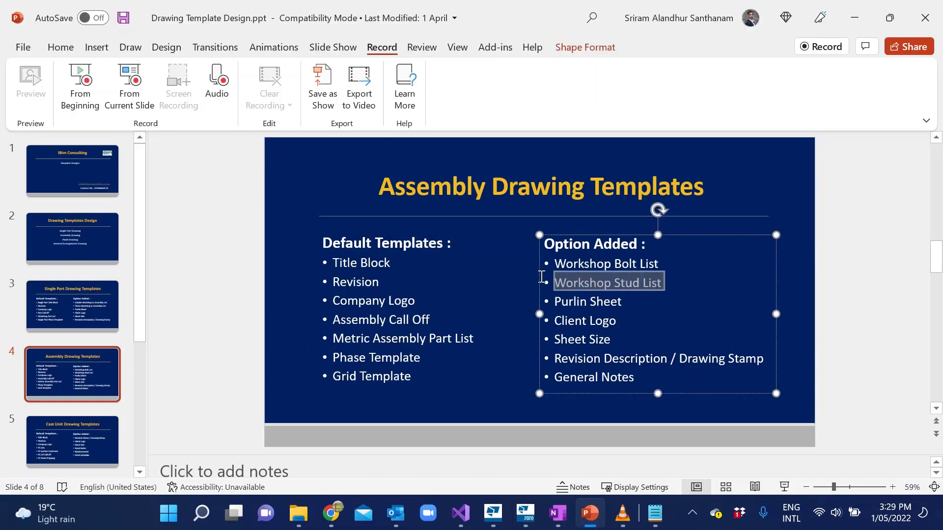
click(673, 283)
drag(662, 265, 548, 264)
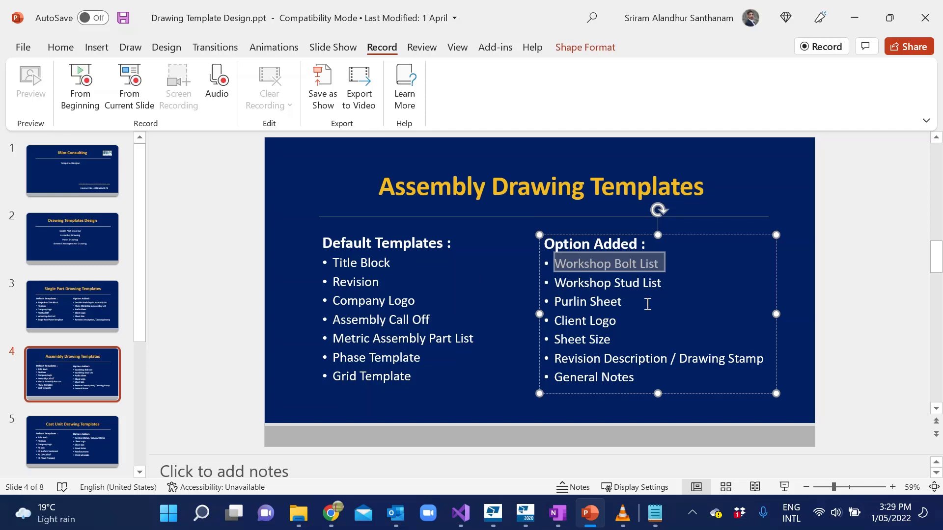
click(854, 20)
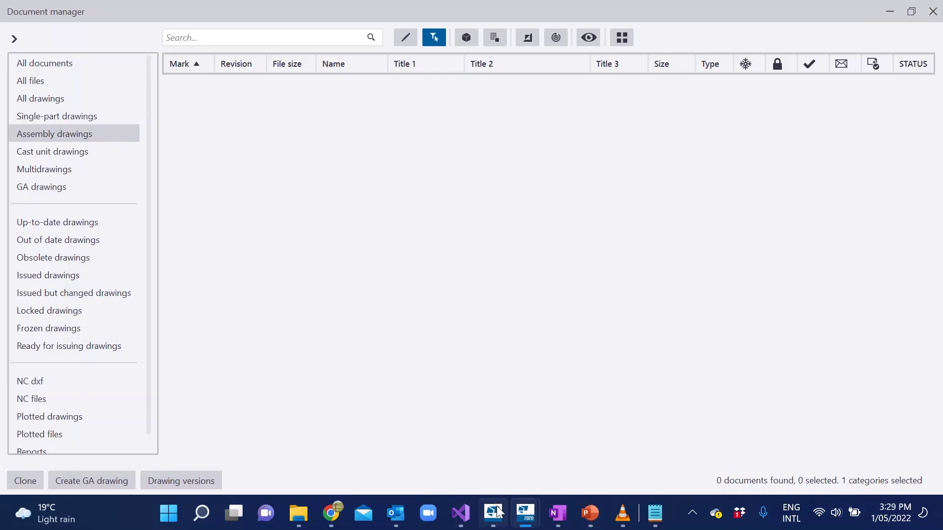
Step: Remove the selected-parts filter from the assembly drawings list and open beam drawing B.7
click(434, 39)
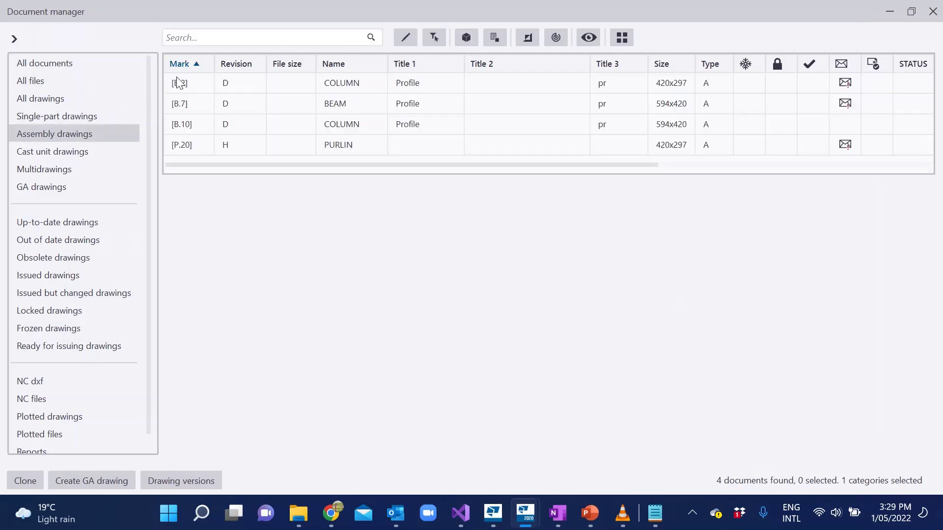
click(364, 109)
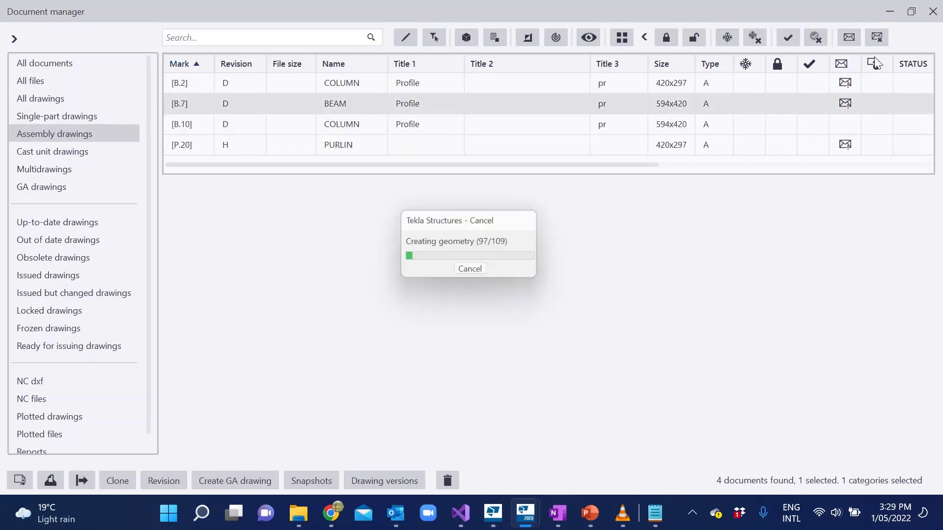
click(889, 11)
Step: Examine the studs on the B.7 beam and the sheet's stud list for one assembly
scroll(583, 196, up, 5)
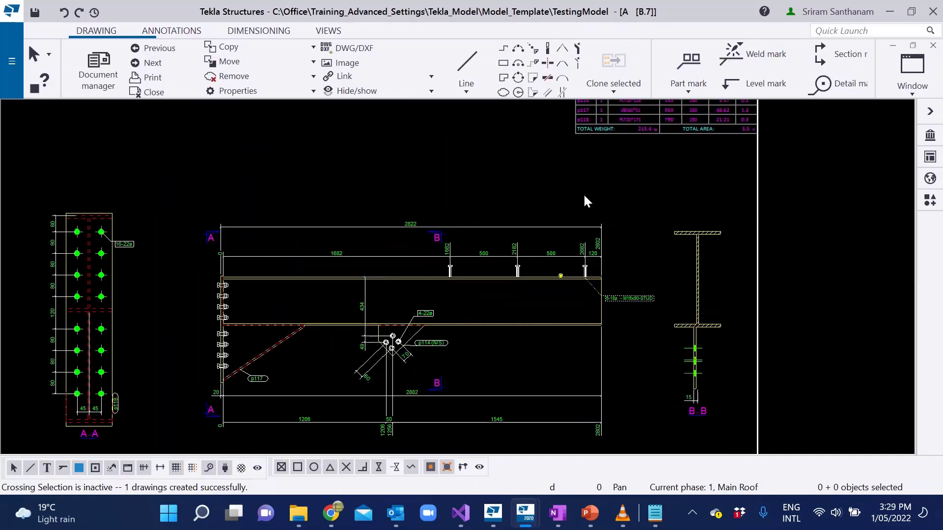
scroll(286, 294, down, 1)
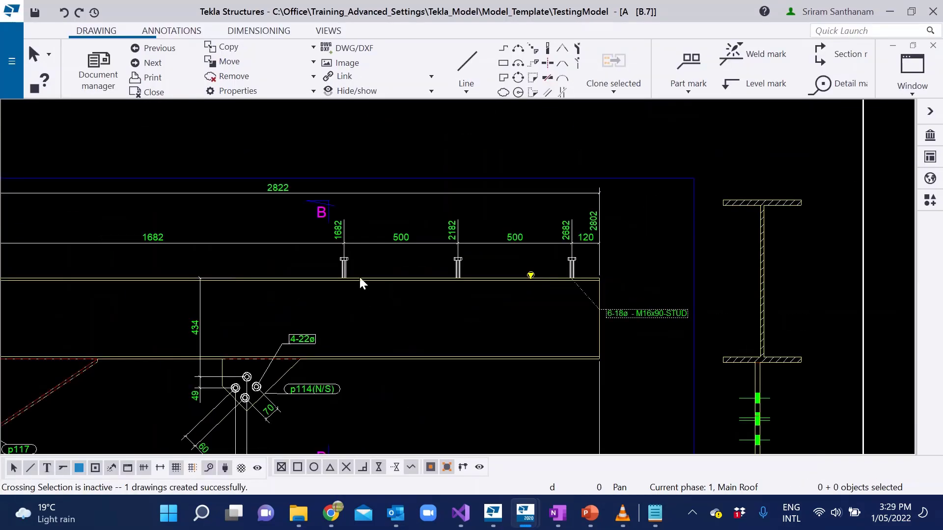
scroll(482, 305, down, 3)
scroll(381, 178, up, 8)
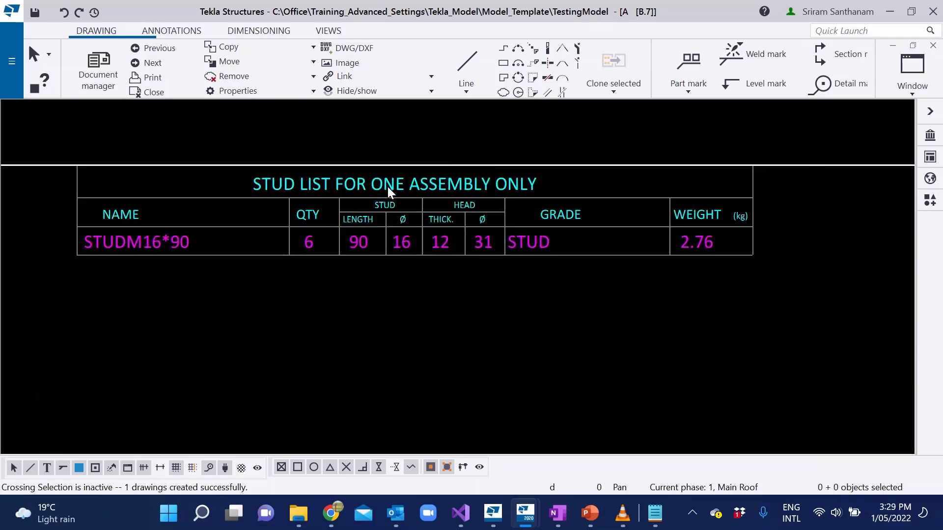
scroll(500, 181, down, 2)
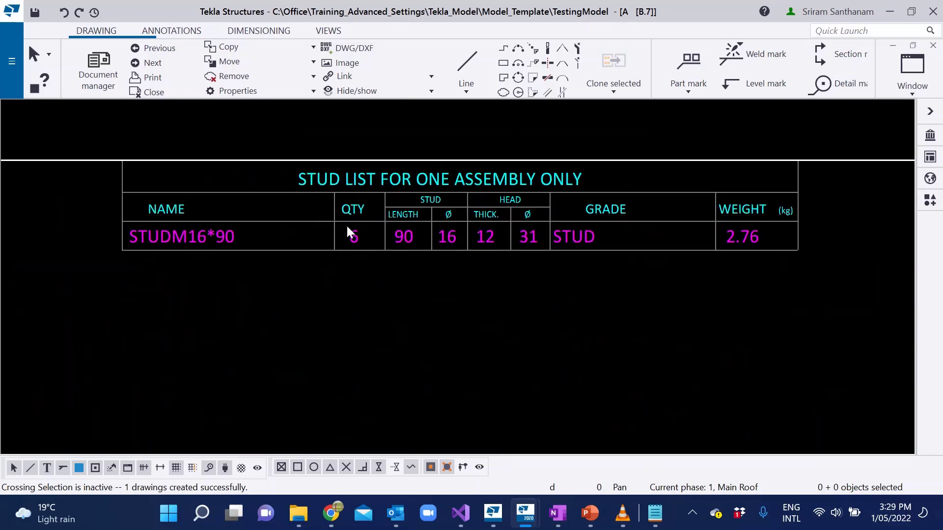
scroll(336, 206, down, 2)
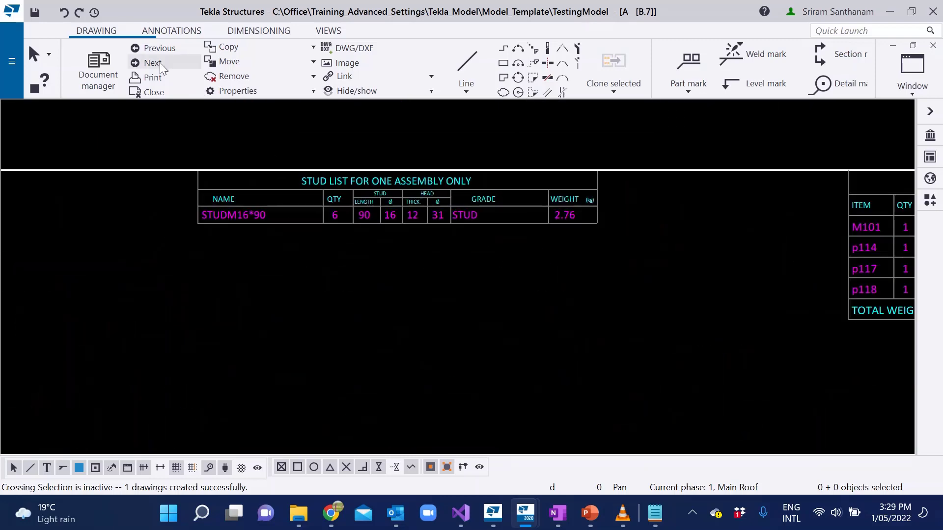
Step: Open column assembly drawing B.2 and examine the workshop bolt list below its material list
click(98, 60)
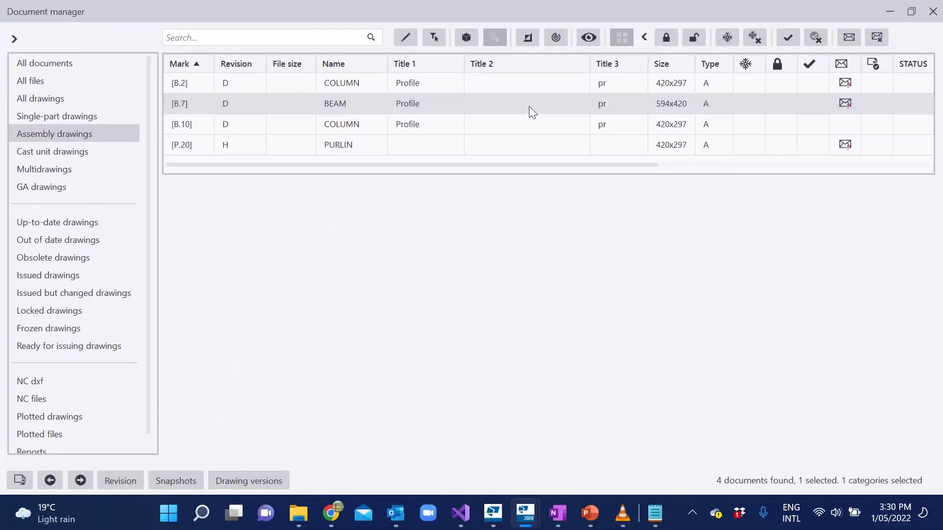
double_click(474, 82)
click(888, 13)
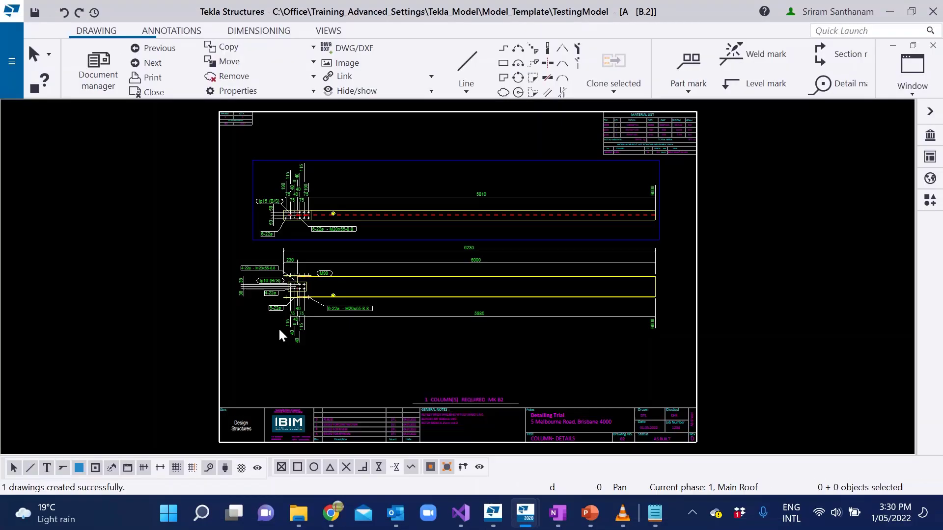
scroll(508, 220, down, 2)
scroll(549, 218, up, 8)
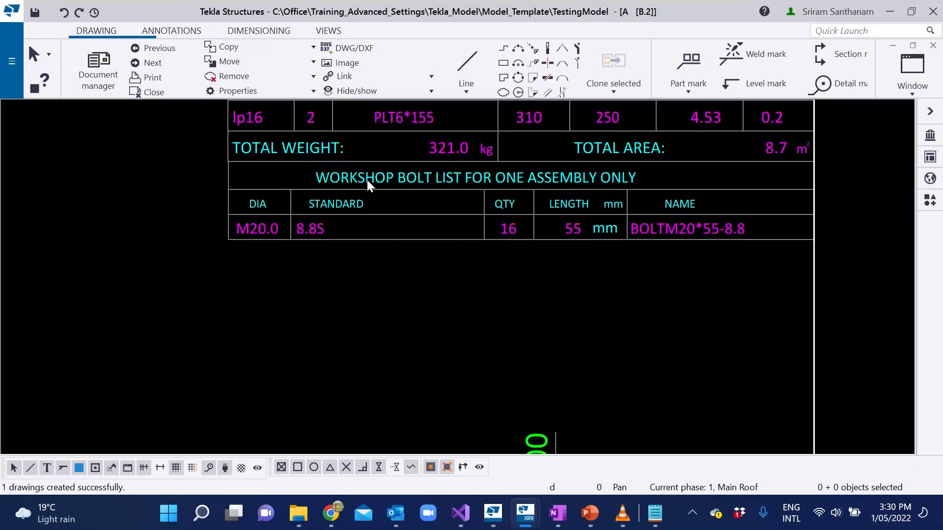
scroll(690, 197, down, 8)
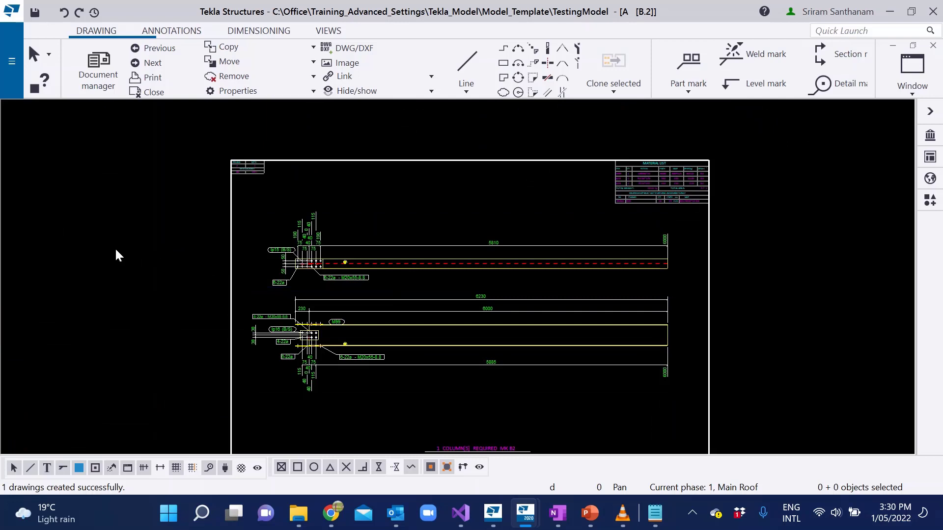
scroll(117, 243, down, 2)
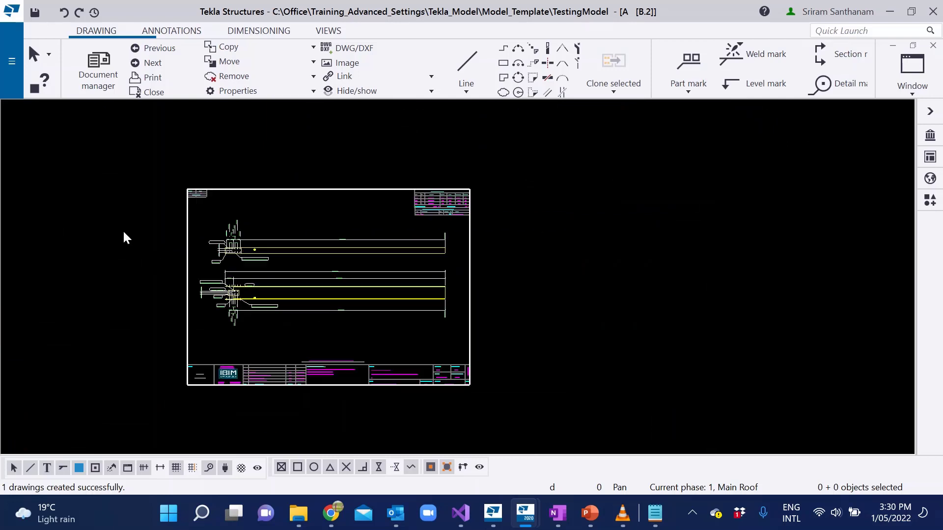
Step: Apply Free_View_Placement to both column views on drawing B.2 and arrange the drawing views
right_click(599, 224)
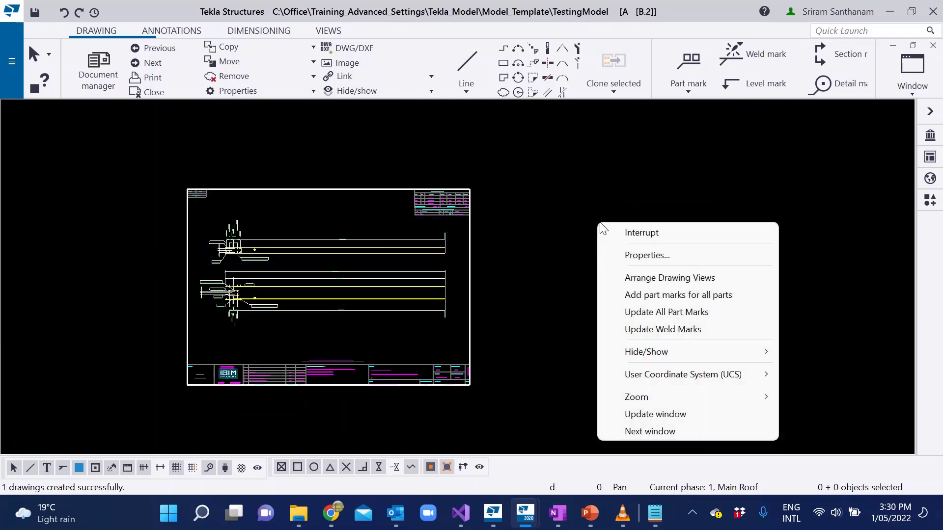
click(669, 279)
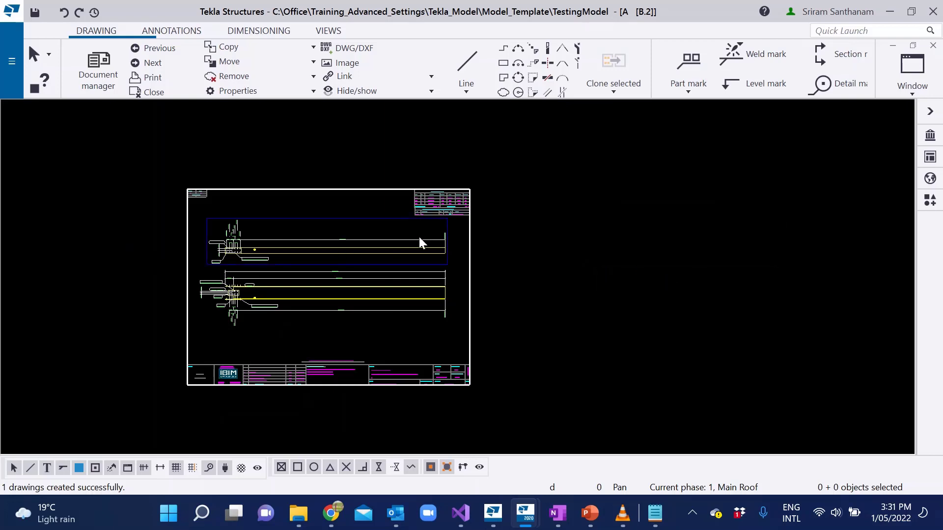
click(926, 208)
scroll(132, 270, up, 2)
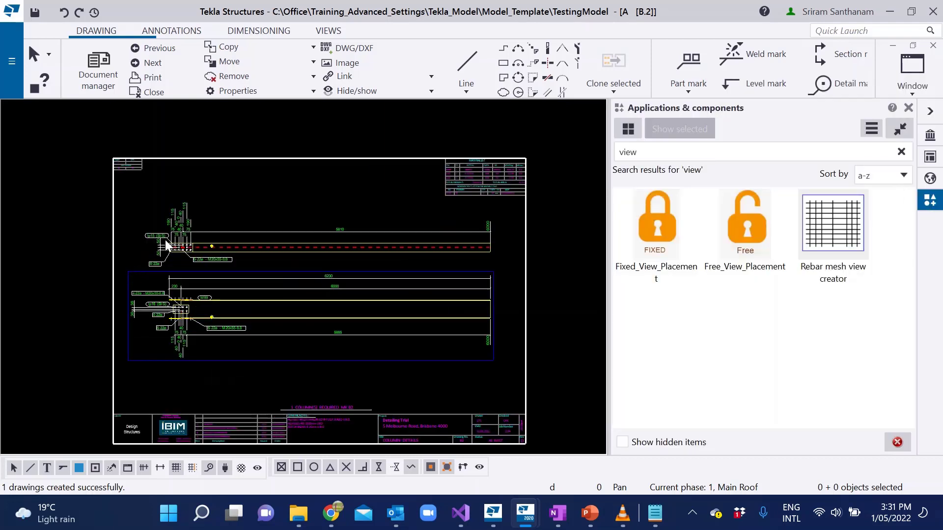
click(467, 246)
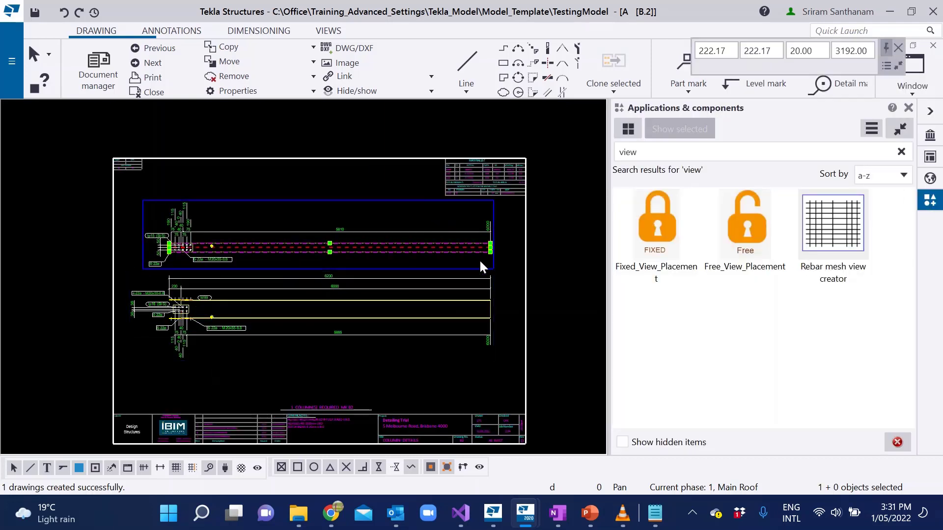
ctrl+click(490, 357)
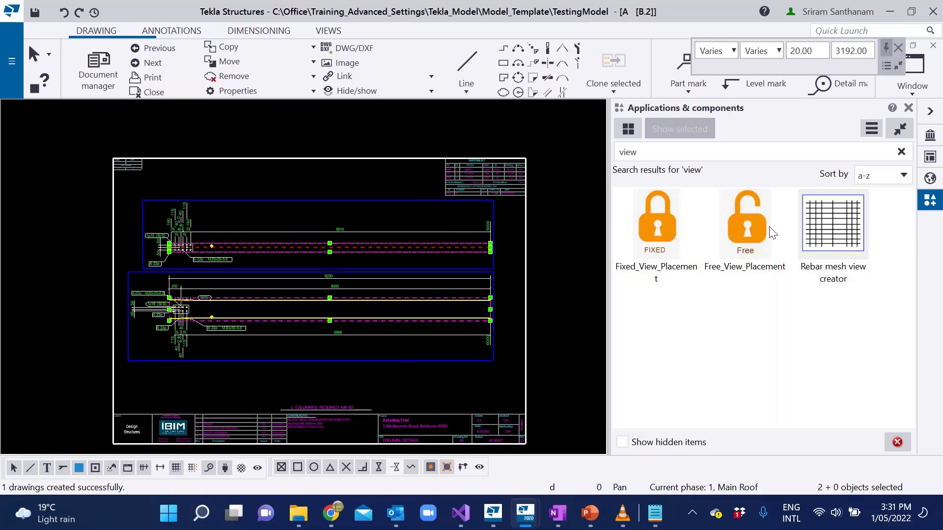
click(746, 223)
right_click(535, 146)
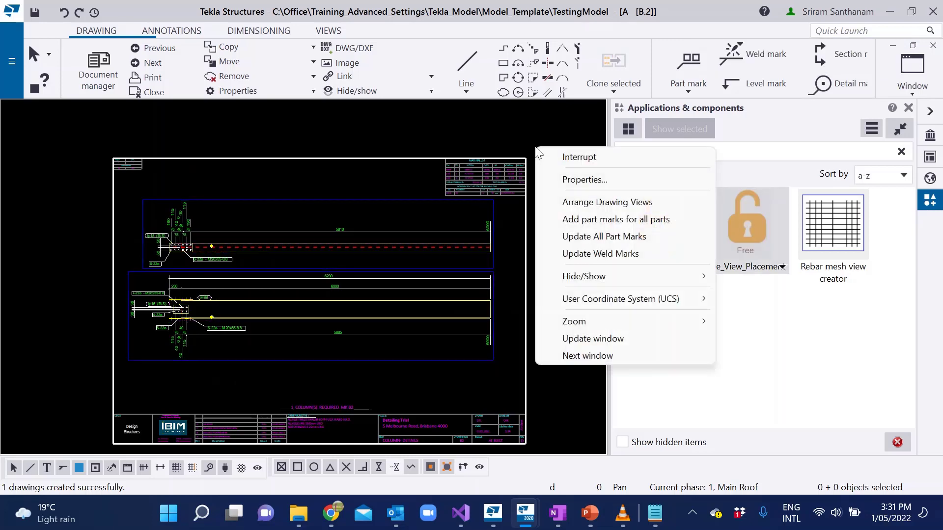
click(596, 201)
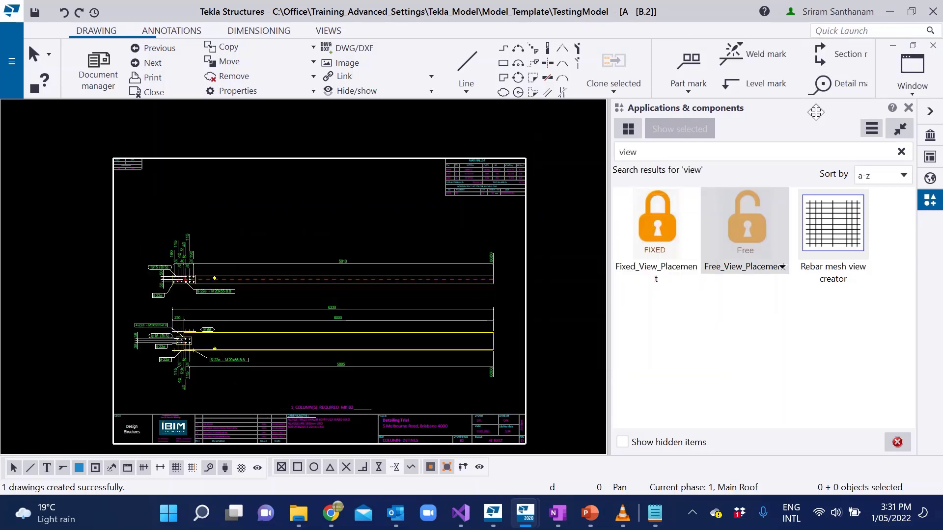
Step: Open purlin assembly drawing P.20 from the document list and examine its purlin detailing sheet title and slot note
key(ctrl+o)
click(356, 145)
double_click(356, 145)
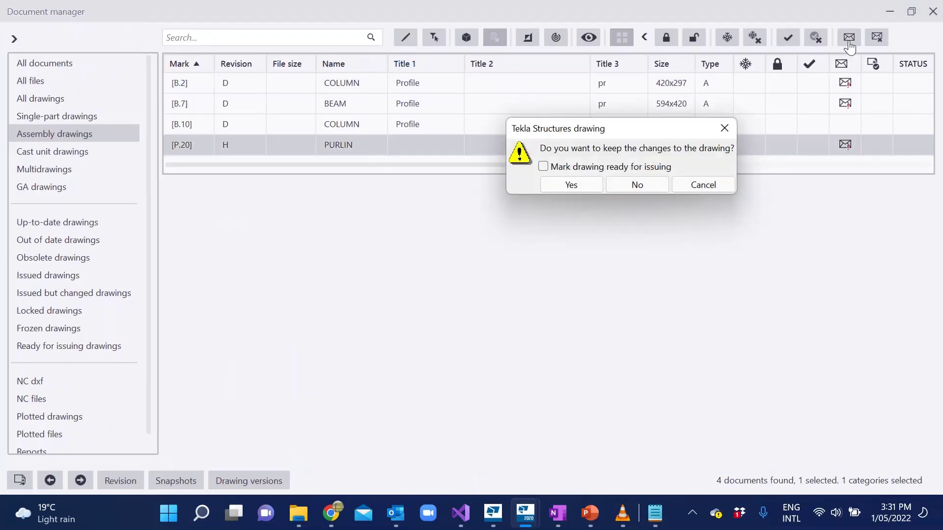
click(890, 11)
scroll(119, 315, up, 3)
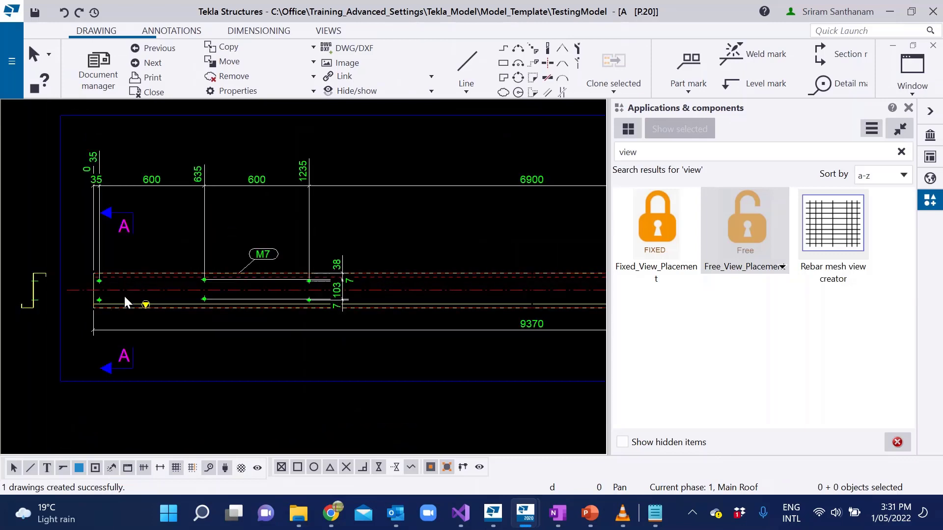
scroll(355, 140, down, 4)
scroll(384, 140, up, 6)
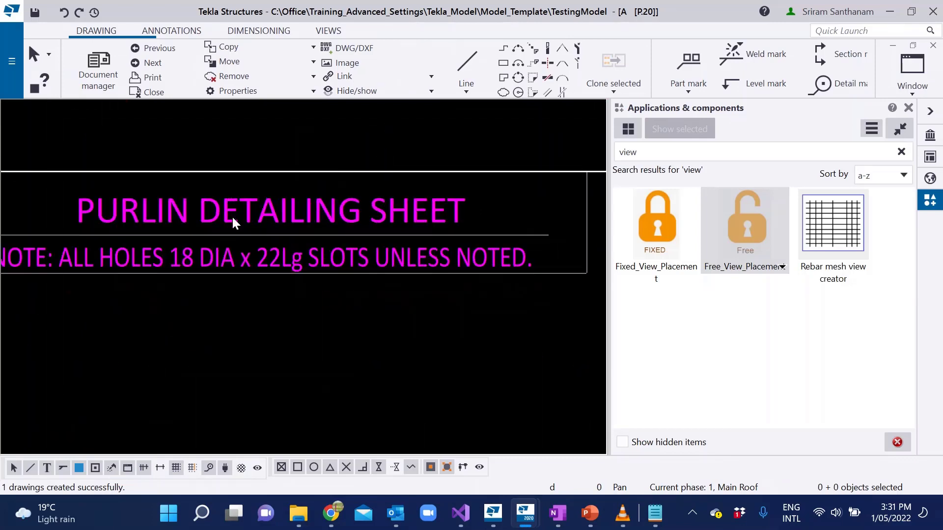
scroll(242, 205, down, 1)
scroll(243, 185, down, 2)
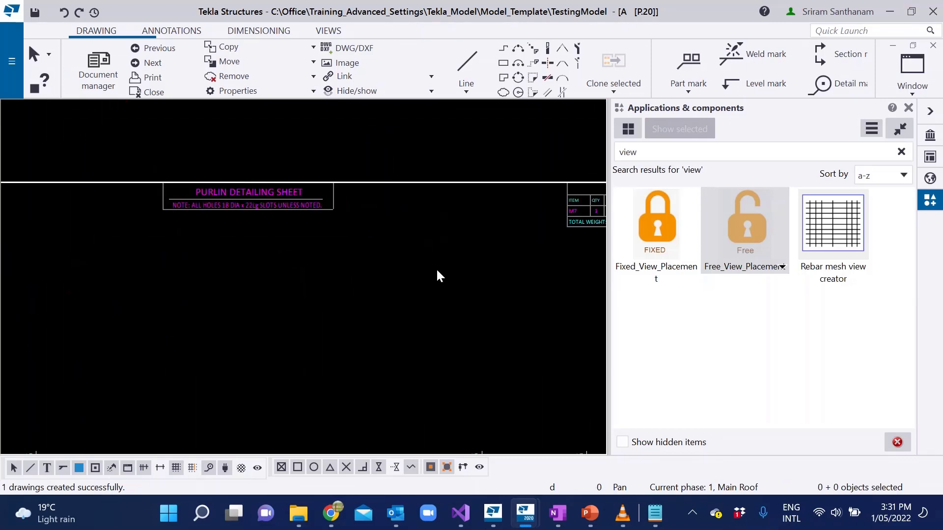
Step: Review the layout and drawing size options in the purlin's assembly drawing properties and close the dialog unchanged
double_click(437, 270)
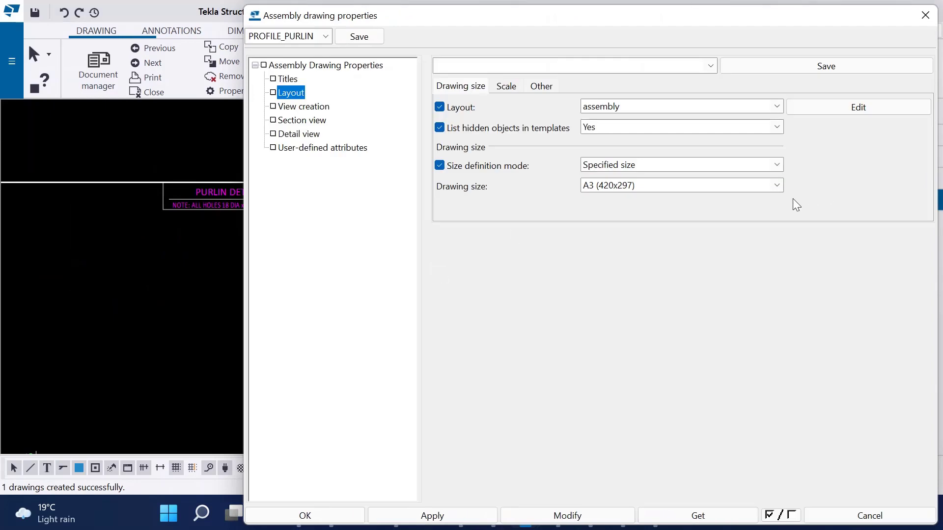
click(777, 185)
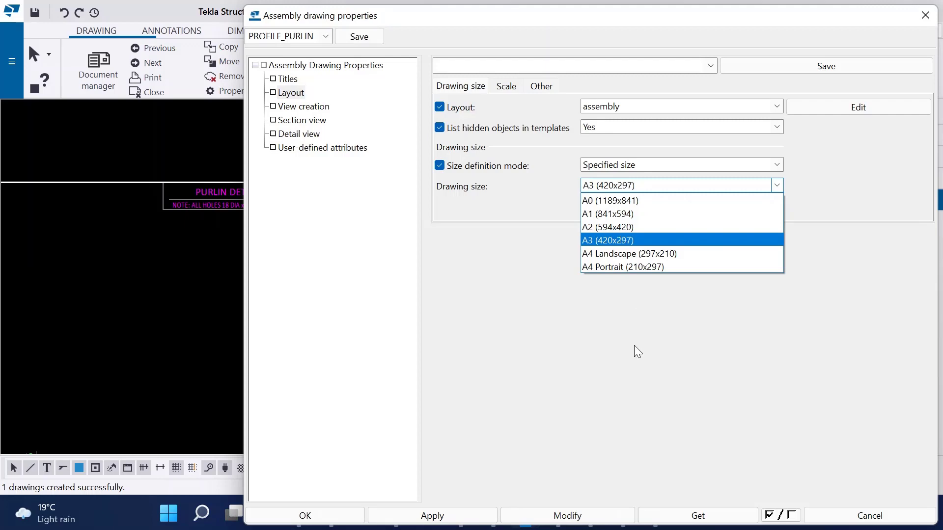
click(923, 16)
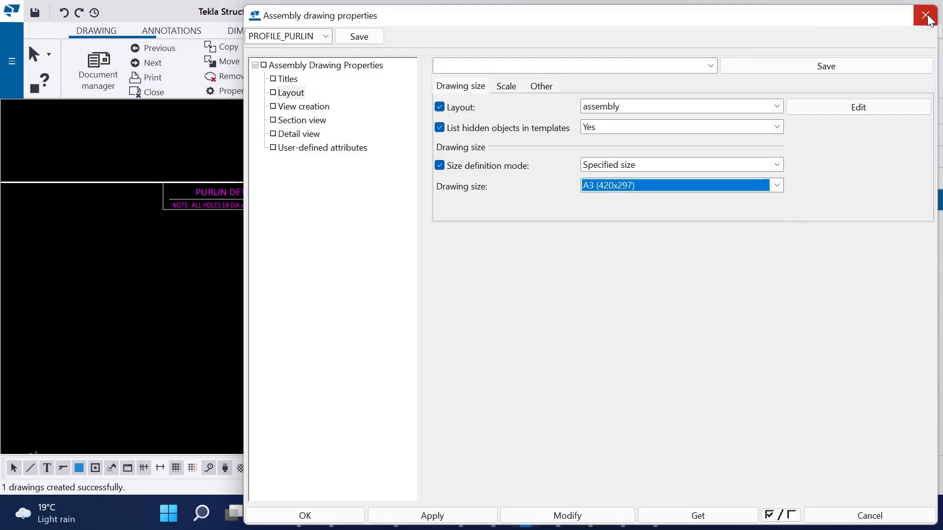
click(924, 14)
Step: Open the purlin drawing's layout in the Layout editor and examine the placement of the purlin title, stud list and bolt list tables
right_click(277, 198)
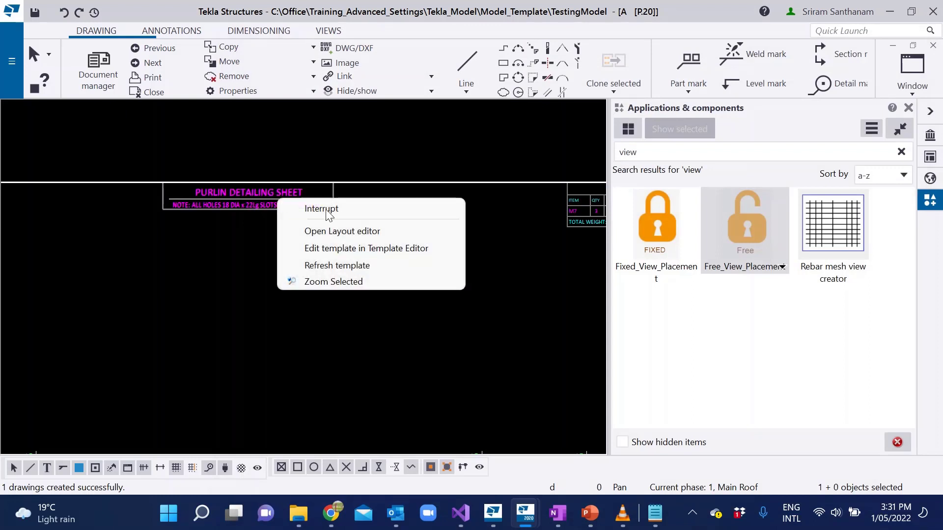
click(361, 233)
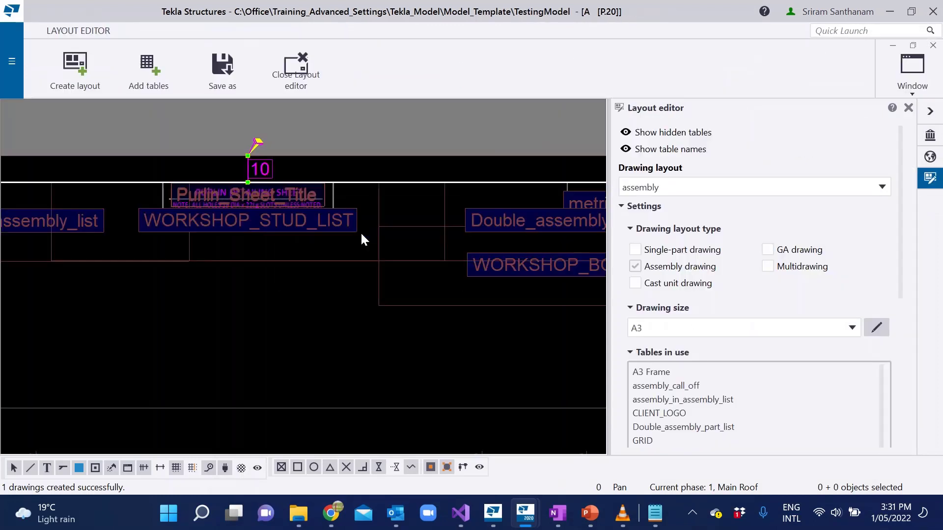
scroll(313, 224, up, 2)
scroll(333, 196, down, 4)
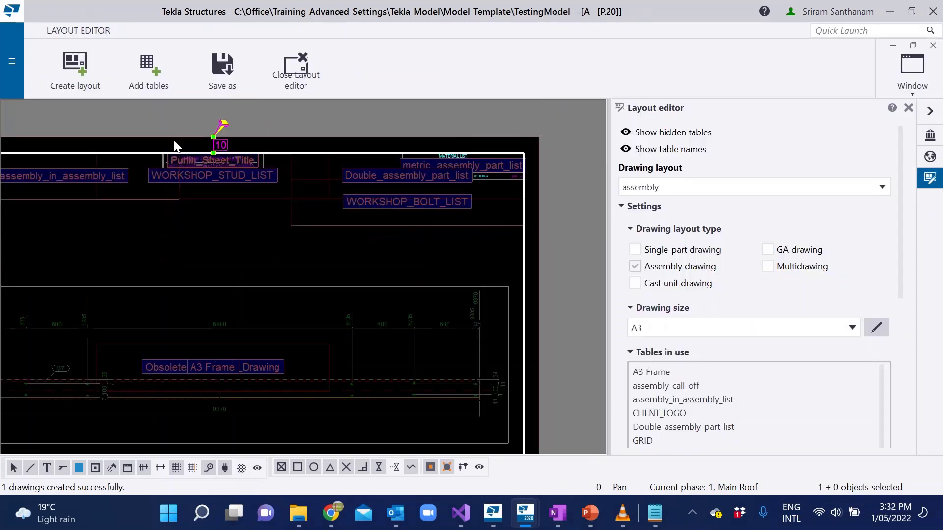
scroll(366, 211, up, 4)
scroll(485, 187, down, 5)
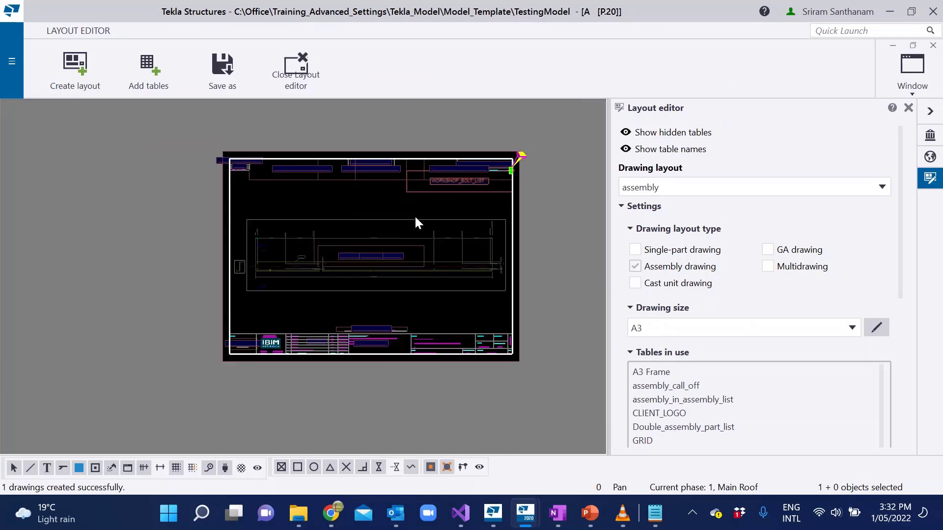
scroll(373, 162, up, 3)
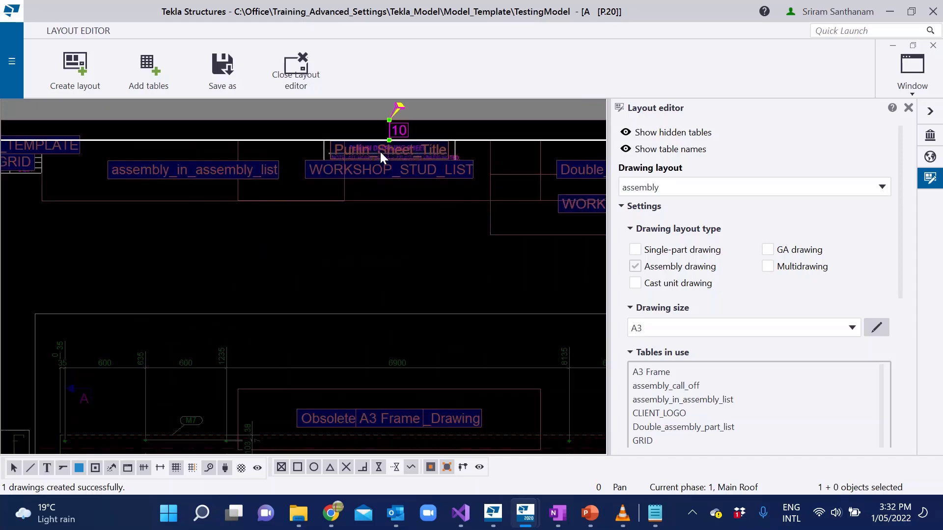
Step: Open the Purlin_Sheet_Title template, inspect the ASSEMBLY row's output rule, and close the template and layout editors
double_click(379, 151)
click(456, 299)
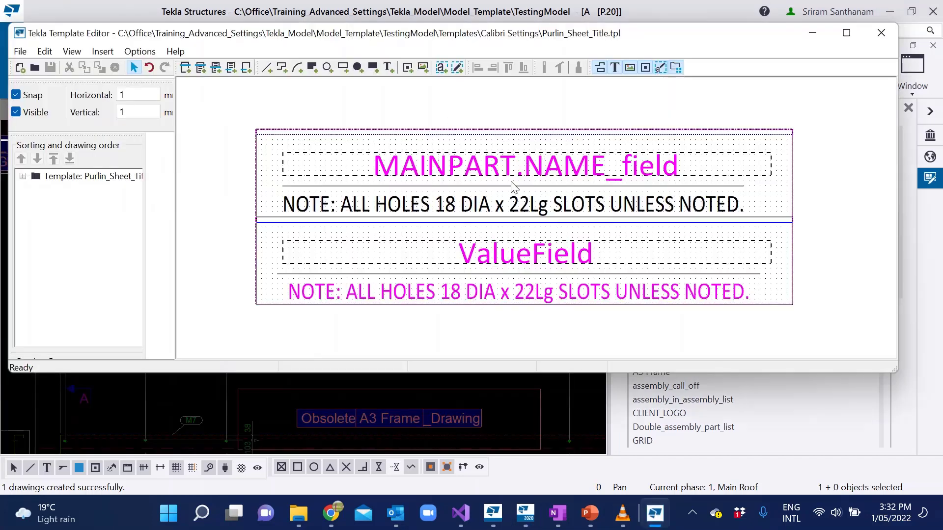
click(23, 176)
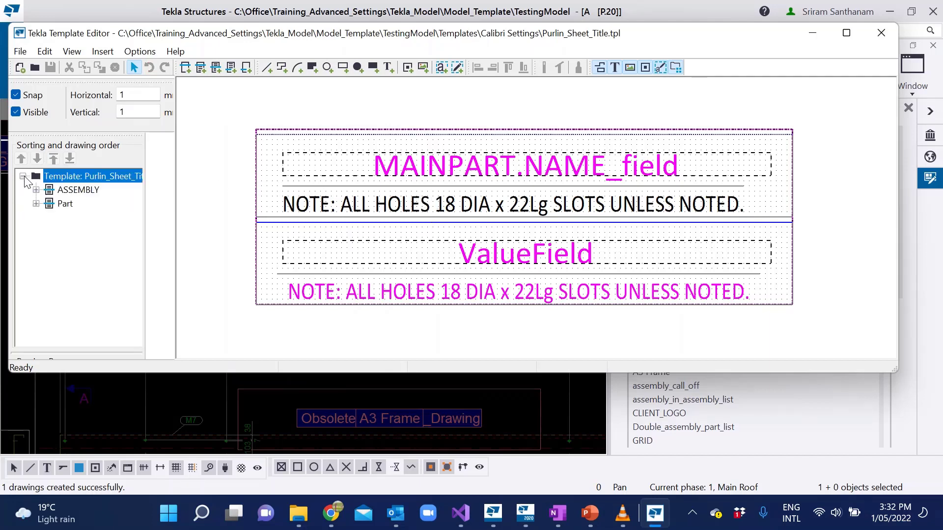
double_click(86, 192)
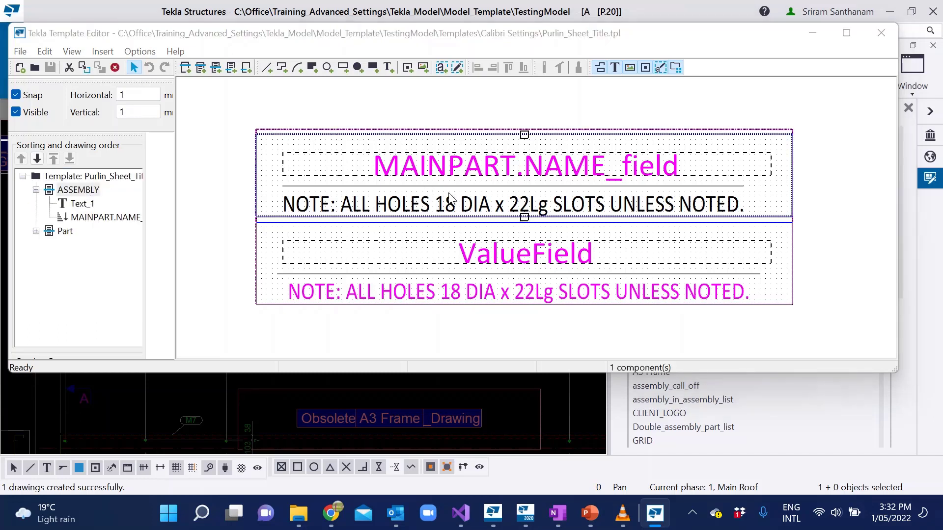
double_click(605, 165)
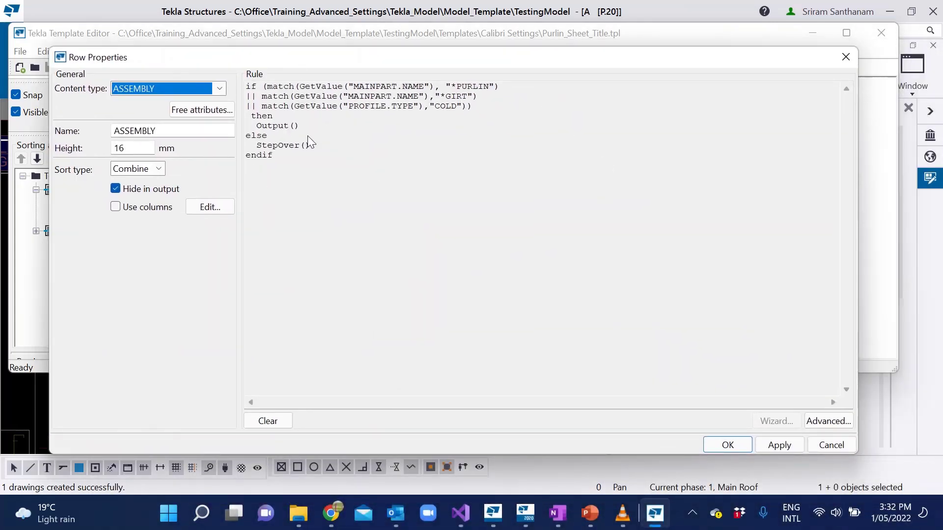
click(845, 58)
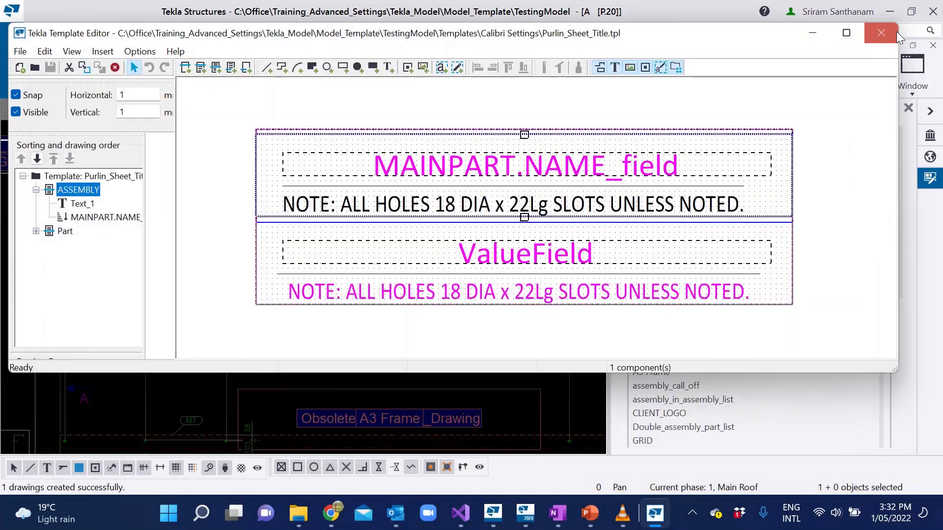
click(881, 33)
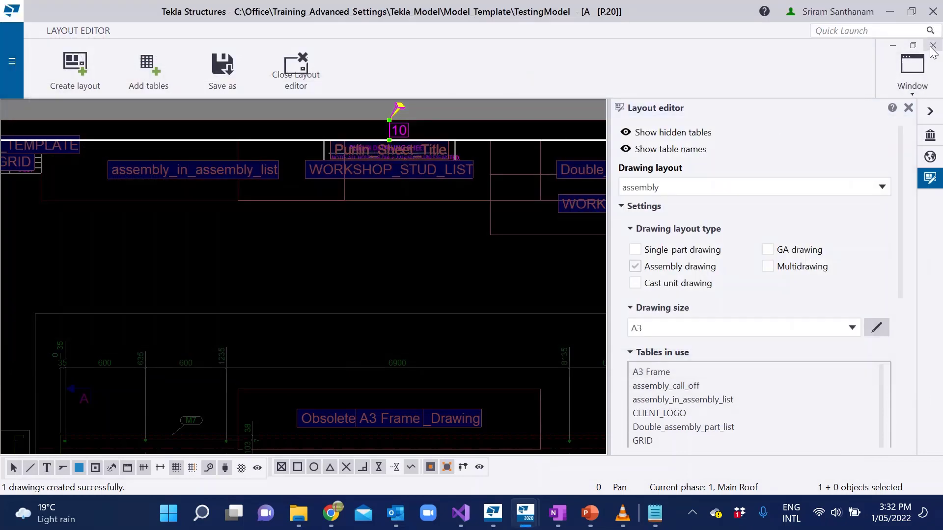
click(908, 107)
Step: Examine the revision table on purlin drawing P.20 and compare it with the title block's status and revision fields
scroll(185, 205, down, 3)
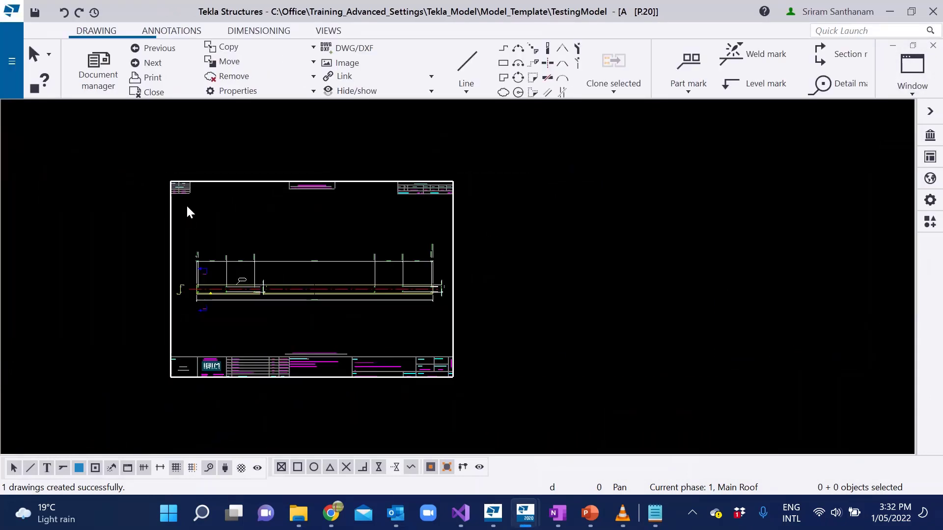
scroll(273, 398, up, 6)
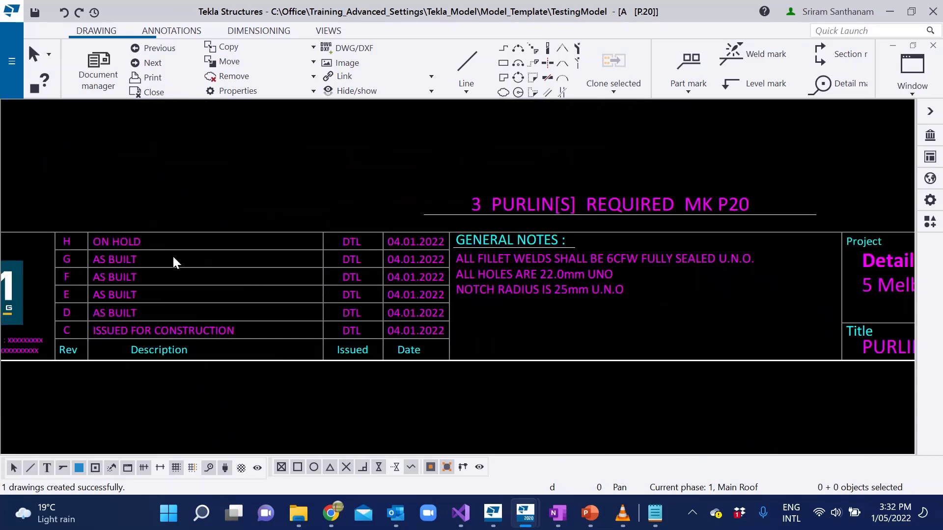
scroll(85, 257, up, 4)
scroll(259, 208, down, 1)
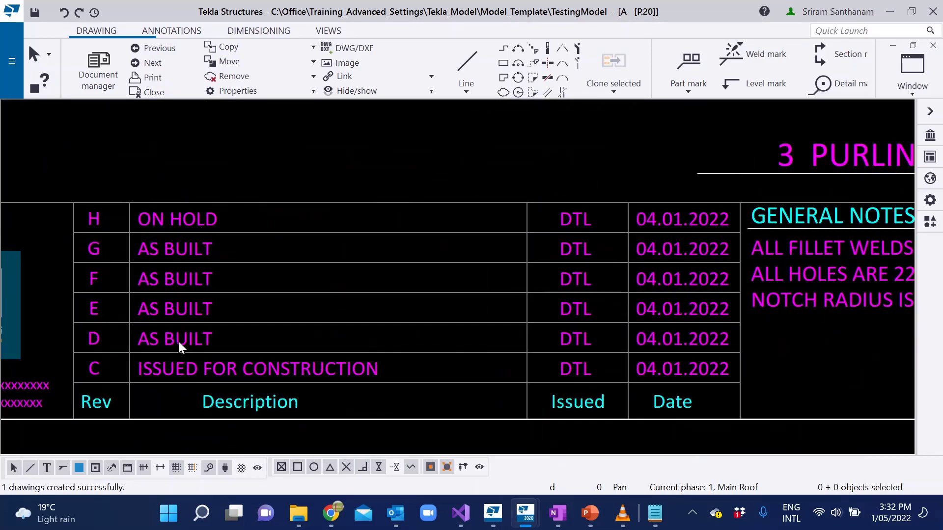
scroll(123, 290, down, 3)
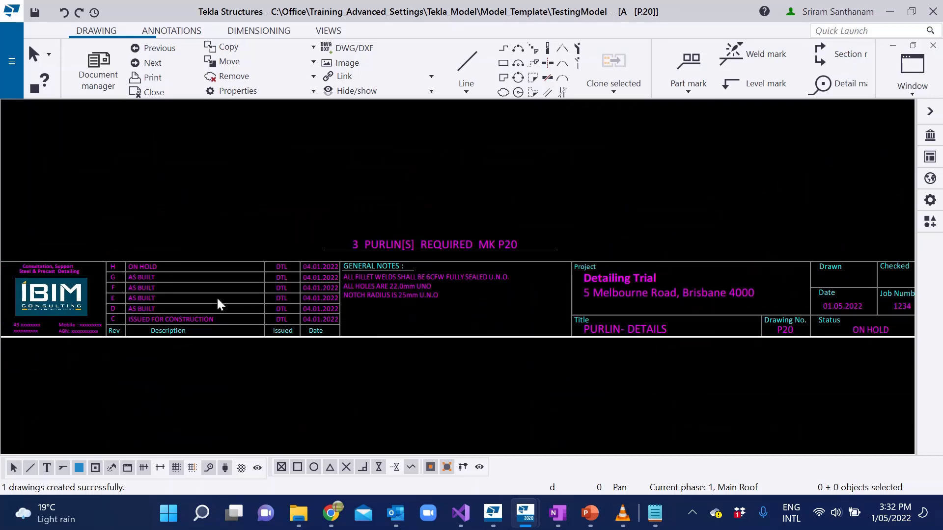
scroll(278, 271, down, 1)
scroll(740, 317, up, 2)
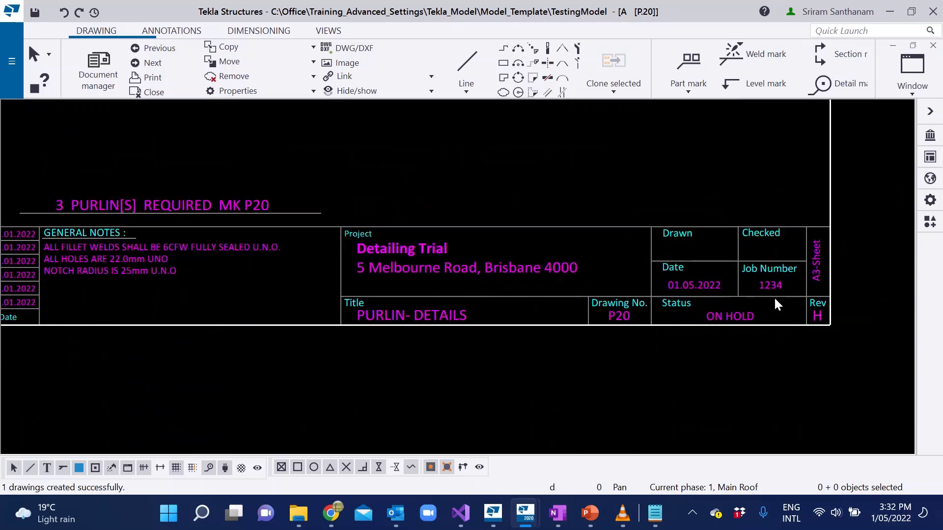
scroll(774, 299, down, 2)
scroll(189, 288, up, 5)
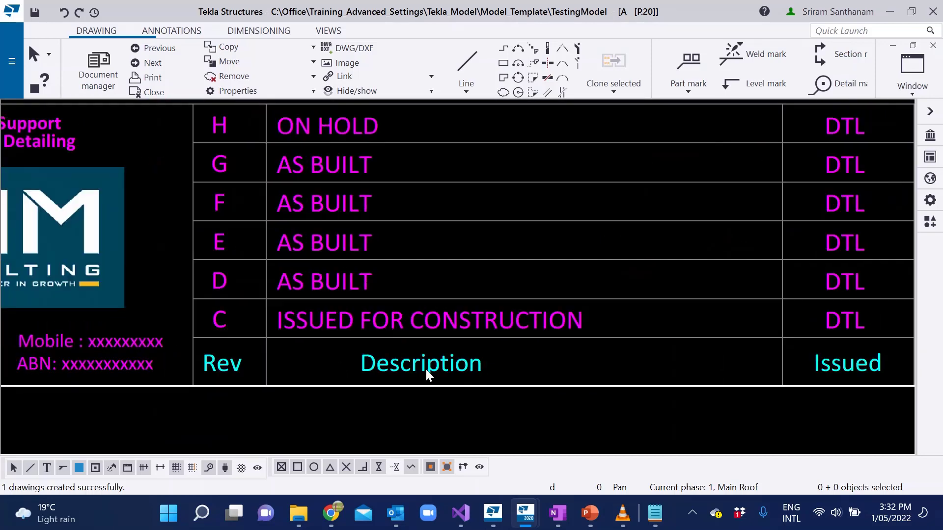
scroll(471, 359, down, 2)
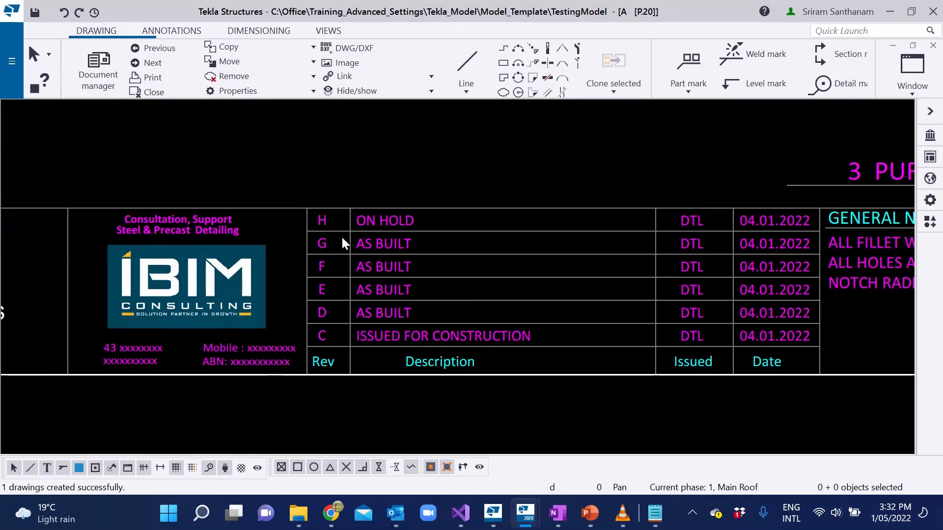
scroll(344, 227, down, 3)
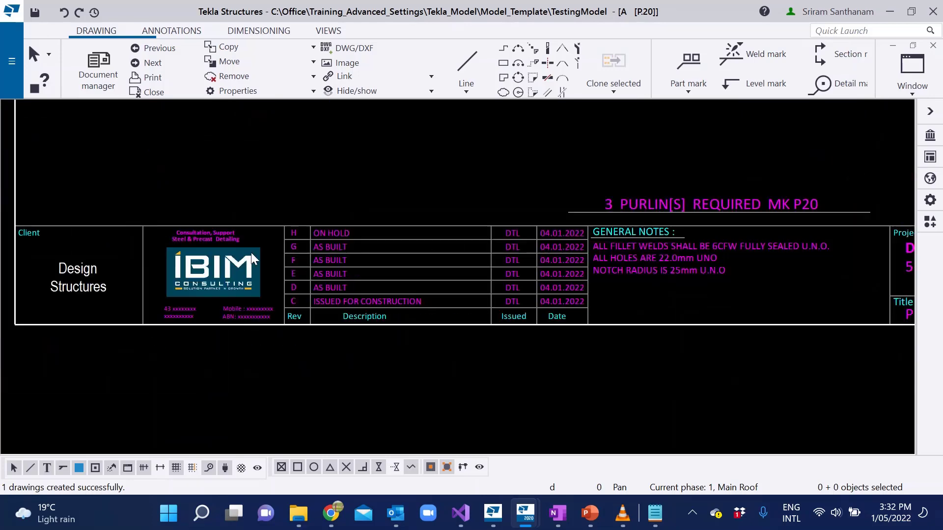
scroll(353, 252, up, 4)
scroll(168, 227, down, 2)
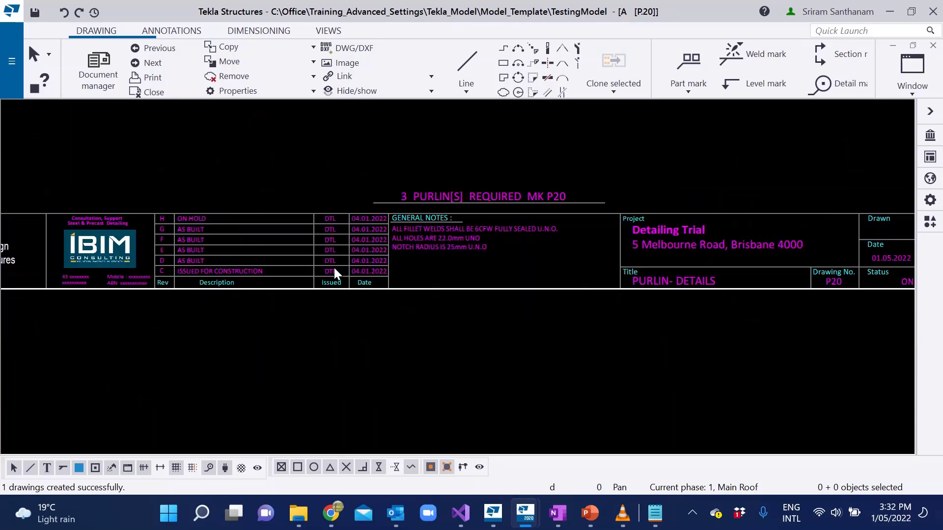
scroll(333, 266, down, 1)
scroll(687, 285, up, 5)
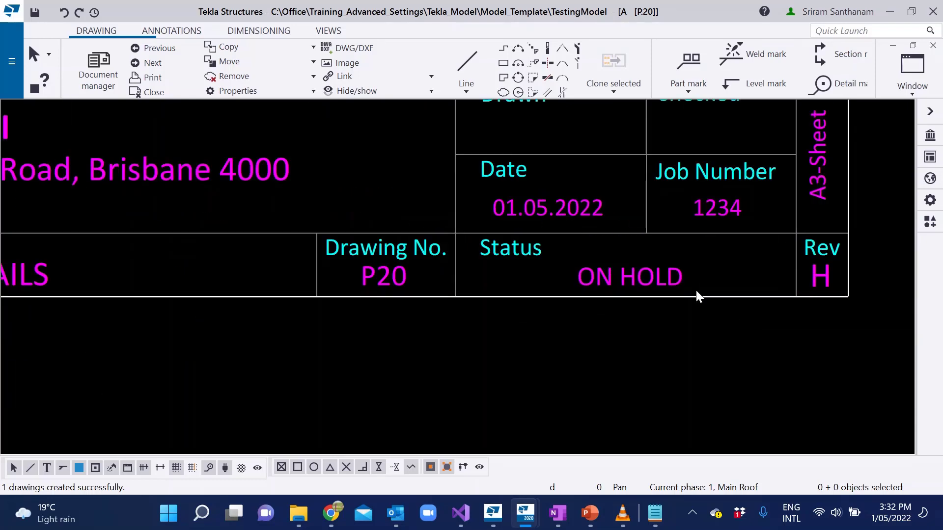
Step: Set the purlin drawing's Drawing Status attribute to For Approval and refresh its title block template
double_click(766, 272)
click(324, 148)
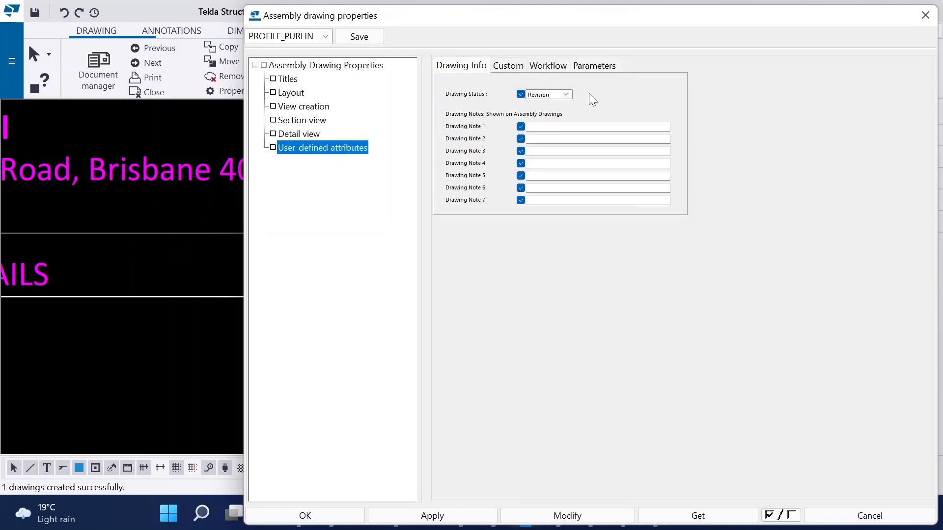
click(564, 94)
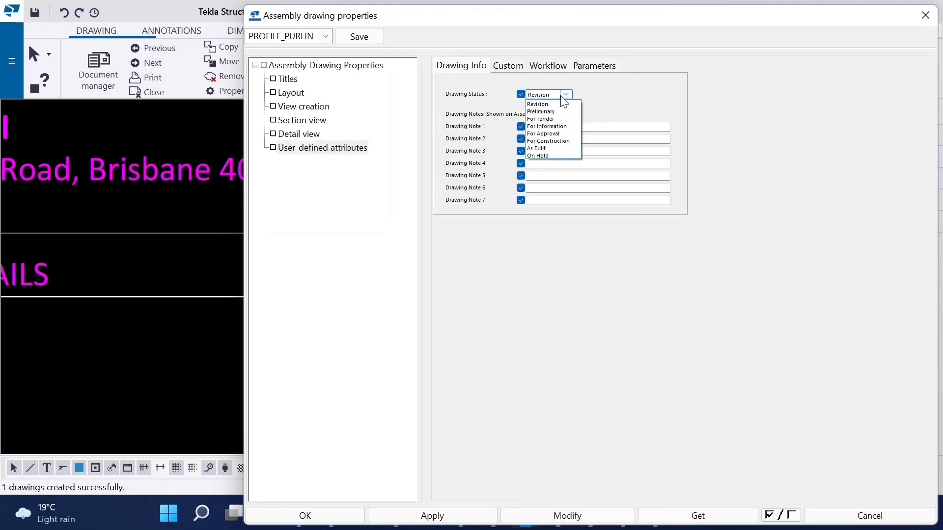
click(548, 133)
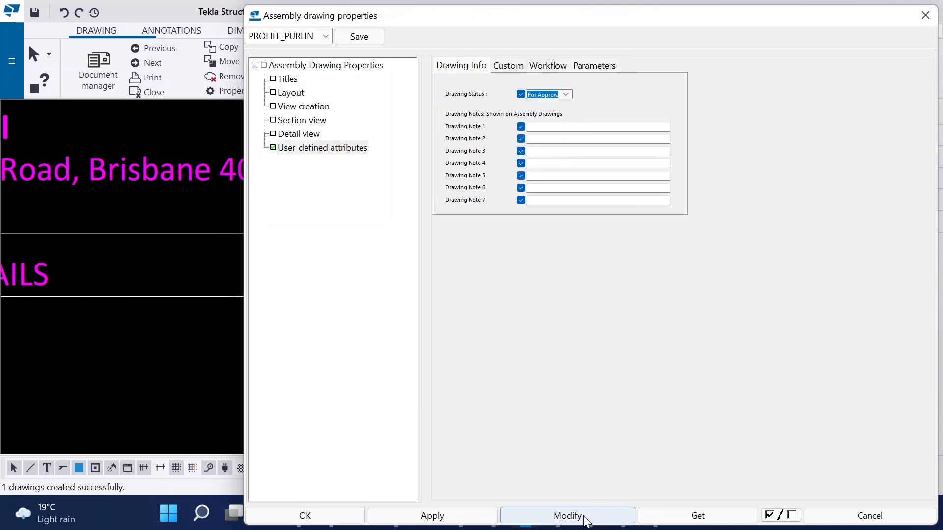
click(265, 520)
right_click(556, 199)
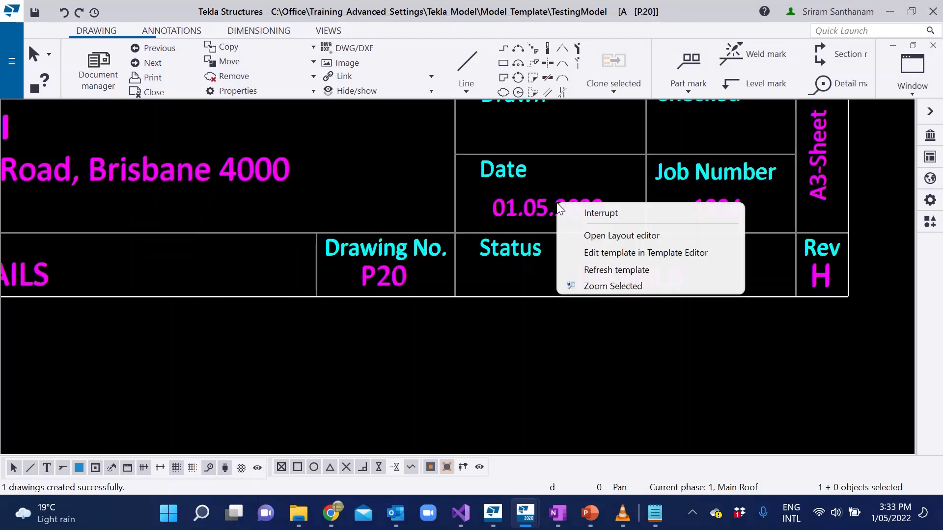
click(608, 269)
scroll(632, 280, down, 3)
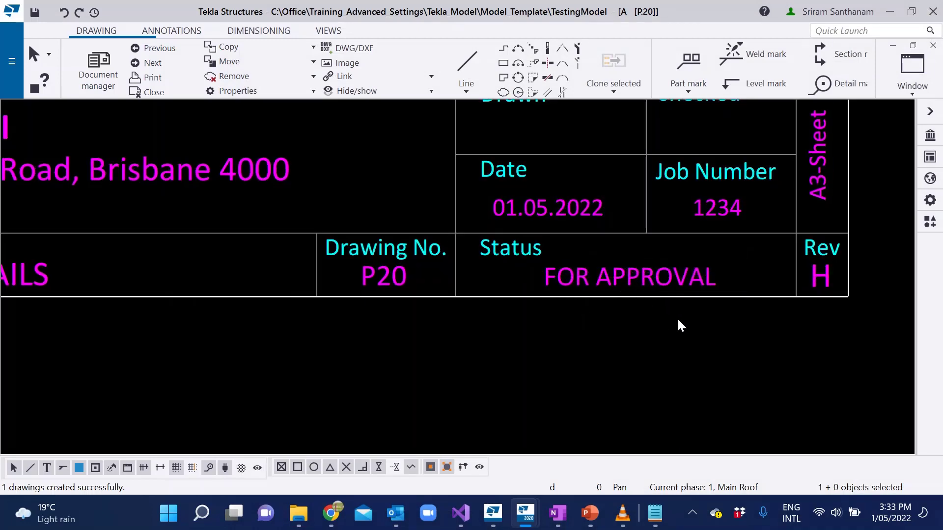
Step: Enter "ALL WELDING & WELD PREPARATION SHALL BE TO AS1554" as Drawing Note 4 of the purlin drawing and refresh the general notes template
scroll(717, 301, down, 4)
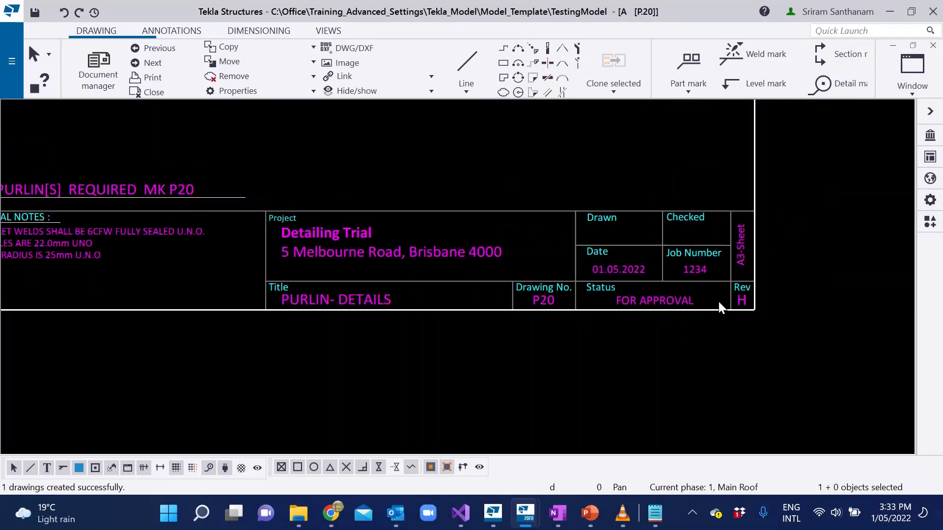
scroll(467, 219, up, 5)
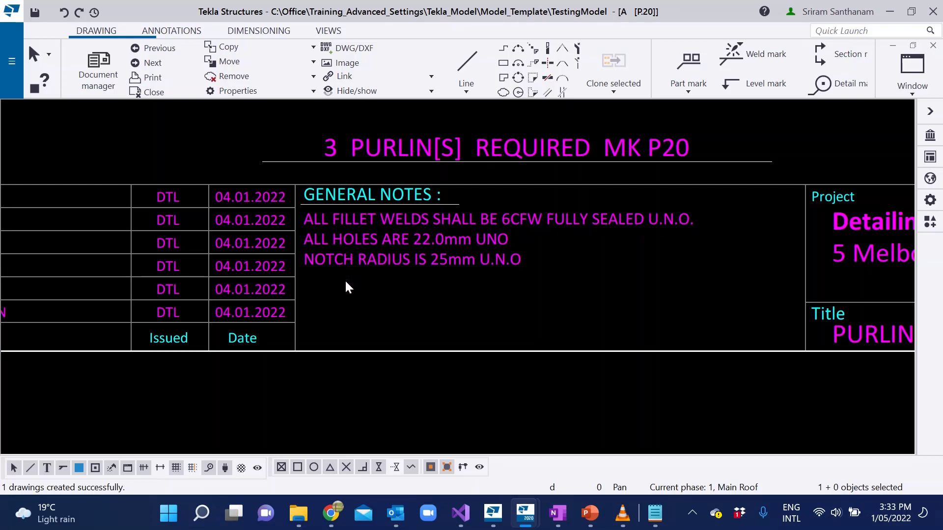
right_click(372, 314)
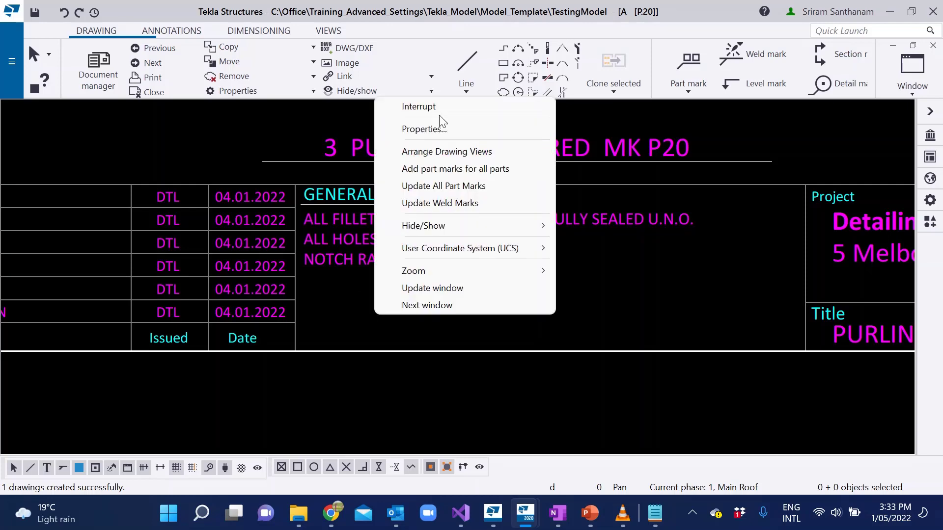
click(451, 129)
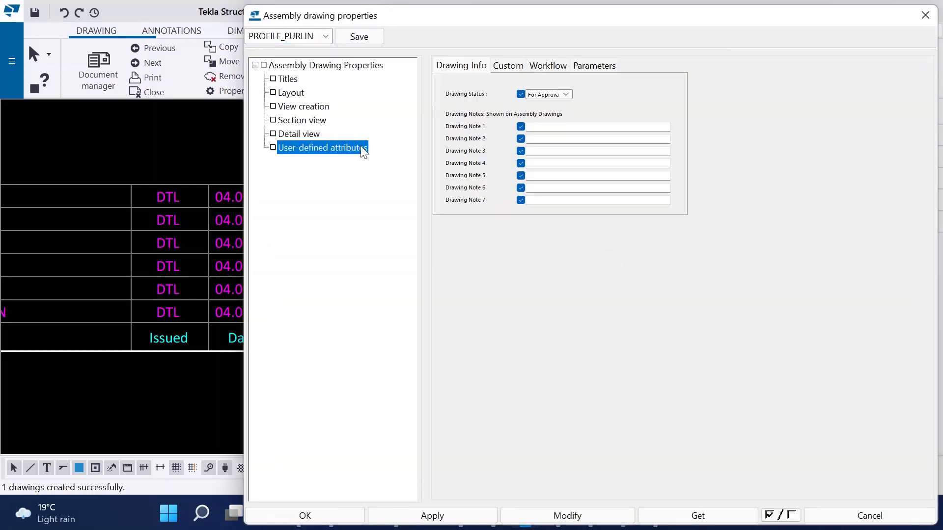
mouse_move(538, 25)
mouse_down()
mouse_move(579, 106)
mouse_move(525, 423)
mouse_move(465, 76)
mouse_up()
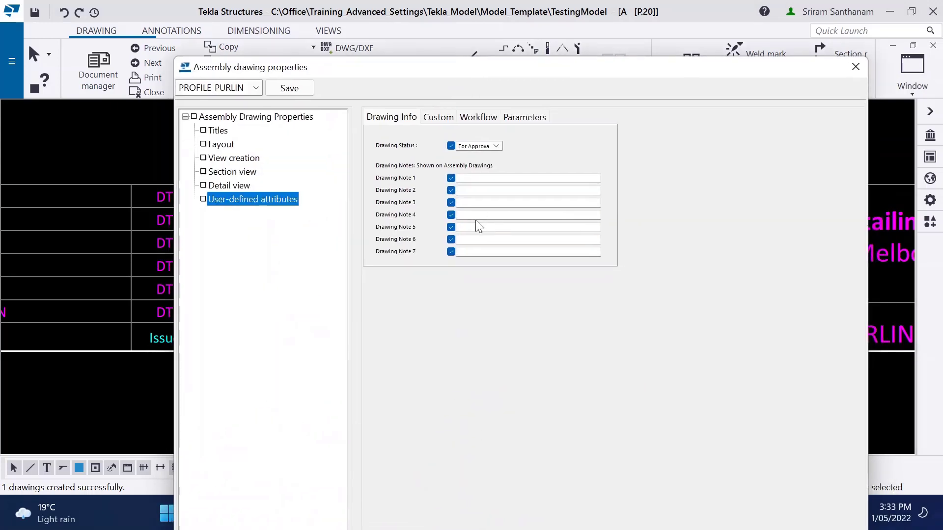
click(475, 215)
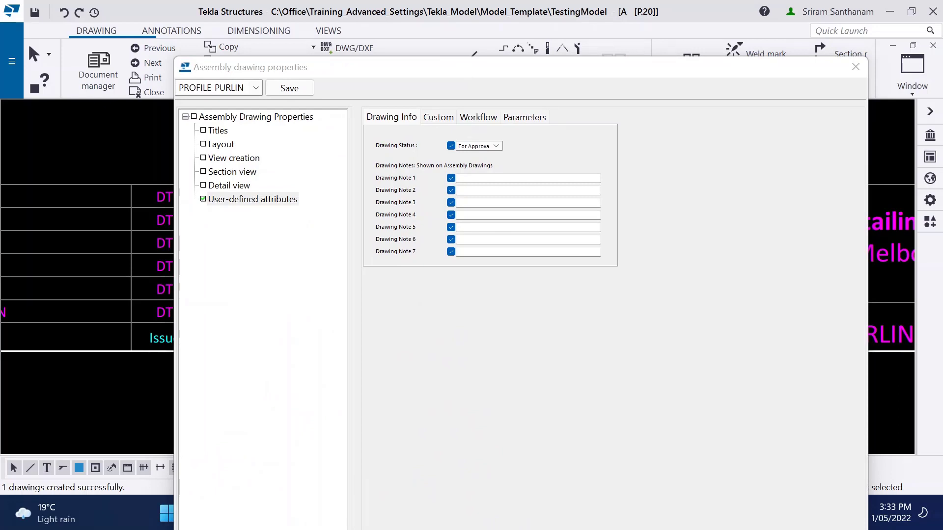
click(475, 217)
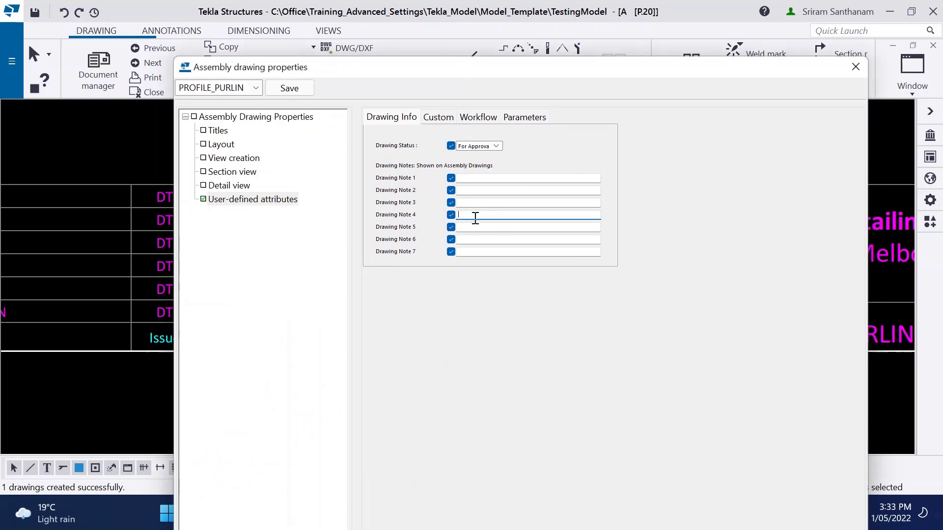
text(ALL WELDING & WELD PREPARATION SHALL BE TO AS1554)
key(Return)
right_click(378, 263)
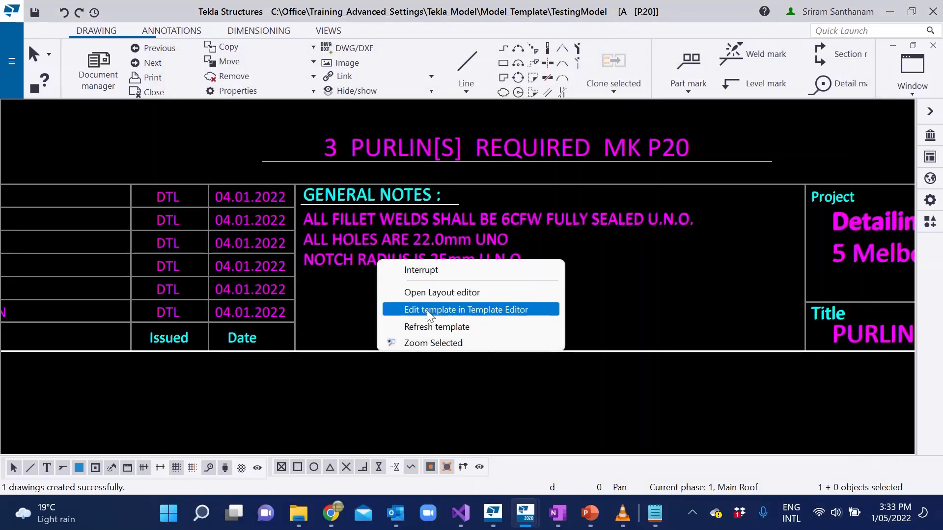
click(429, 327)
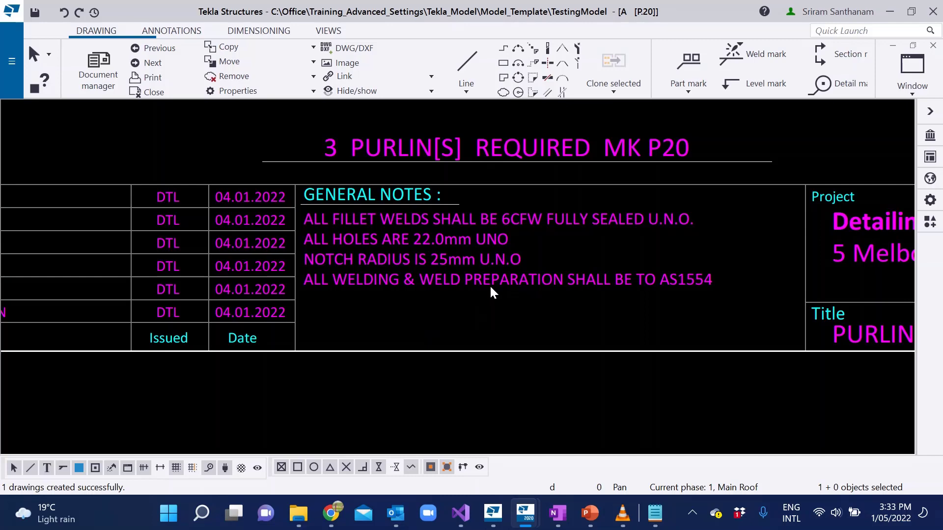
Step: Open column assembly drawing B.2, compare its general notes with the purlin drawing's, and close the drawing
click(105, 63)
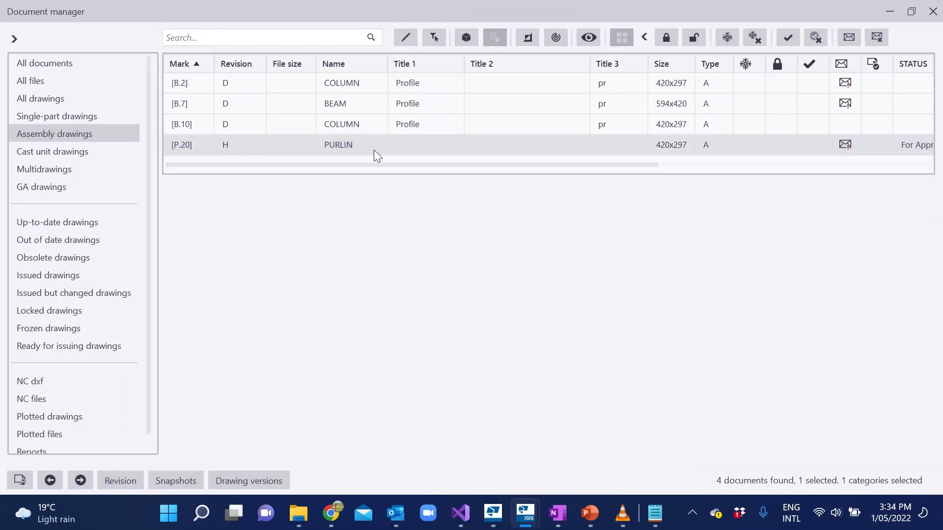
double_click(456, 124)
click(579, 186)
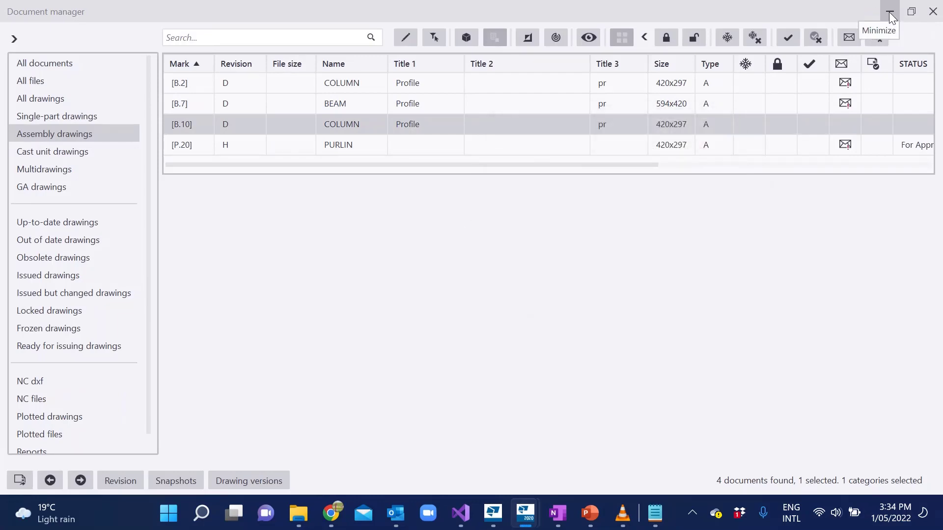
click(354, 87)
double_click(353, 87)
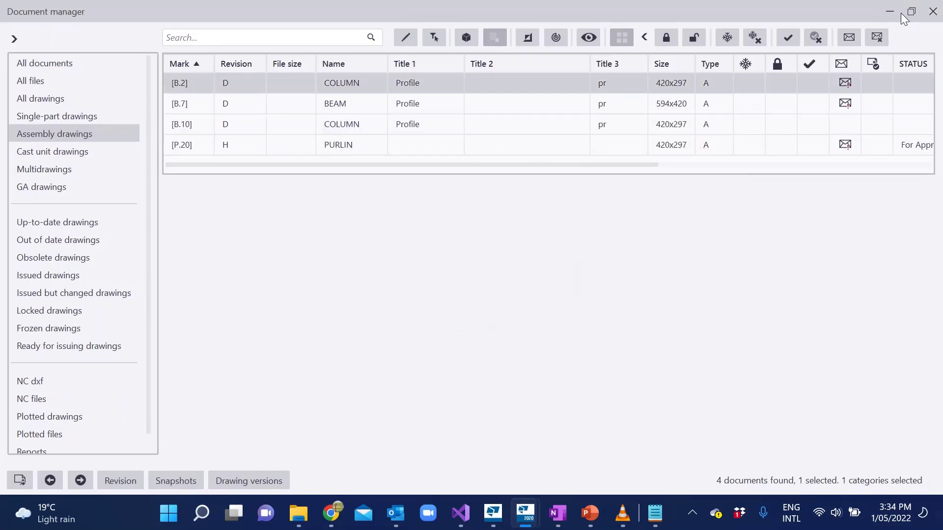
scroll(469, 430, up, 8)
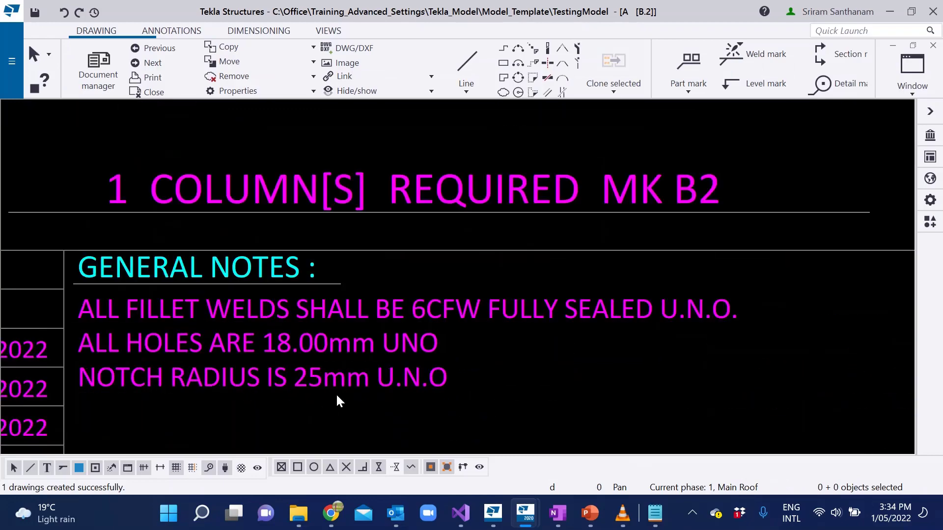
scroll(335, 393, down, 3)
click(932, 45)
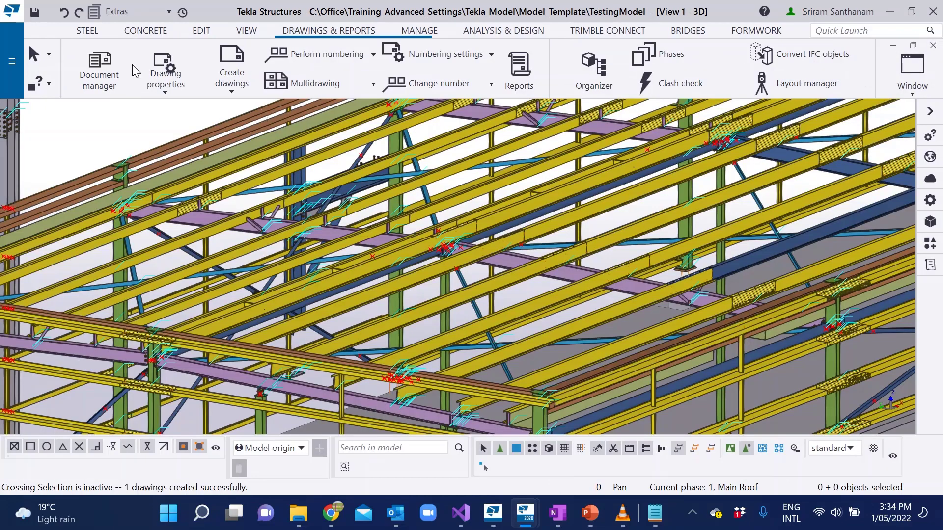
Step: Use Part Values To Drawing Fields to assign Profile to Title1, Length to Title2 and Workshop / External to Title3 for all four assembly drawings
click(99, 70)
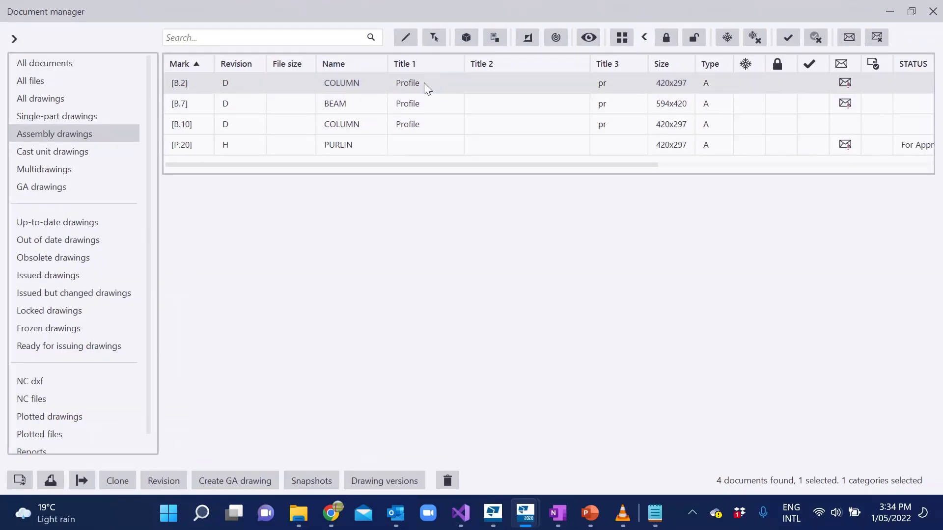
shift+click(420, 143)
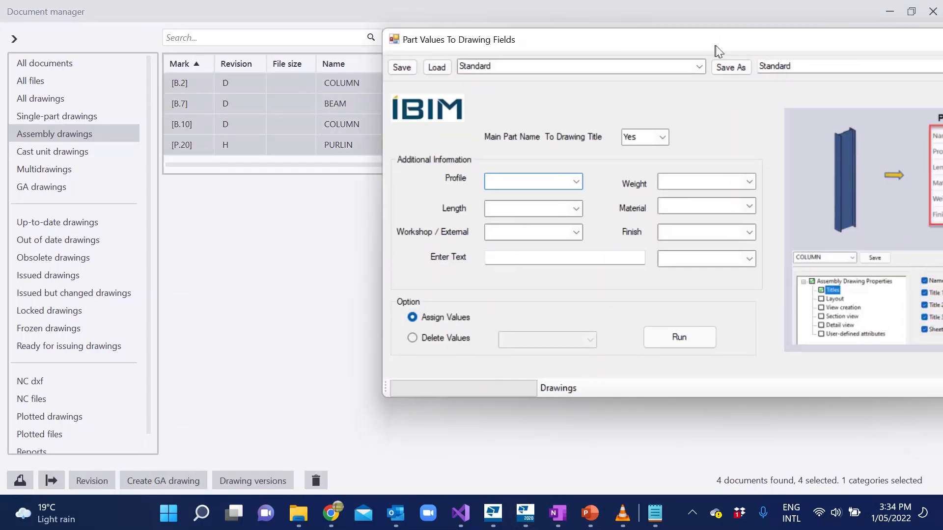
click(574, 182)
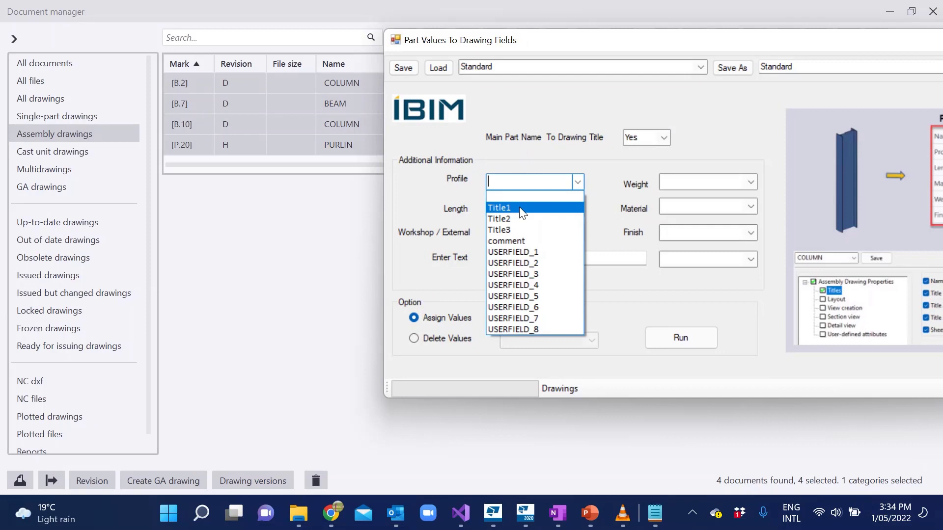
click(520, 207)
click(577, 209)
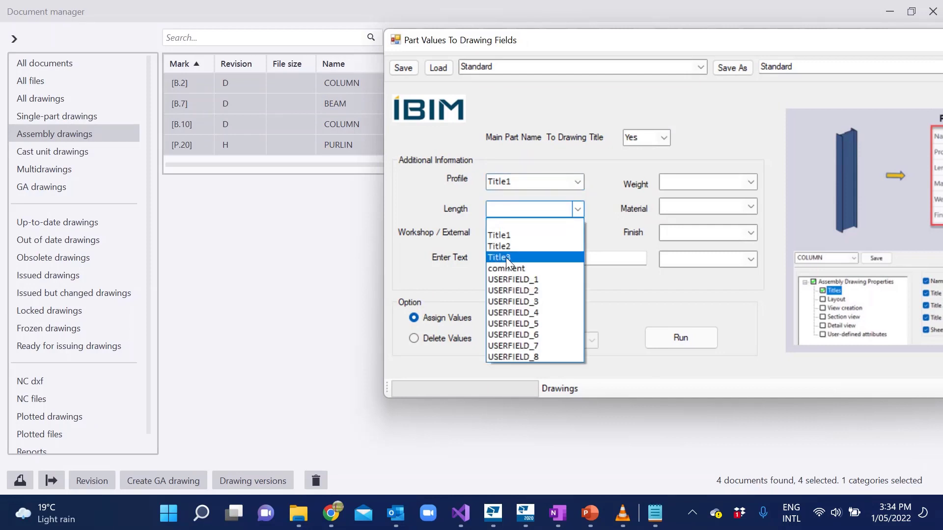
click(505, 247)
click(575, 232)
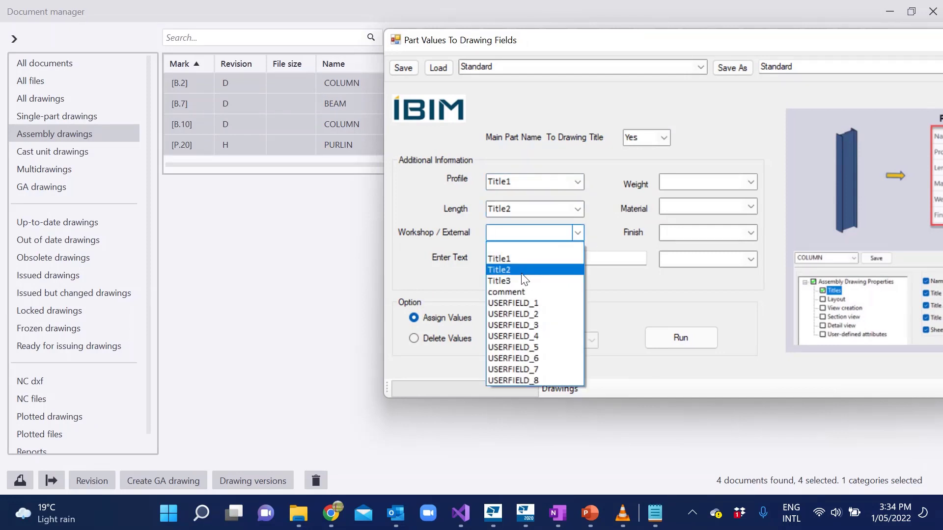
click(508, 280)
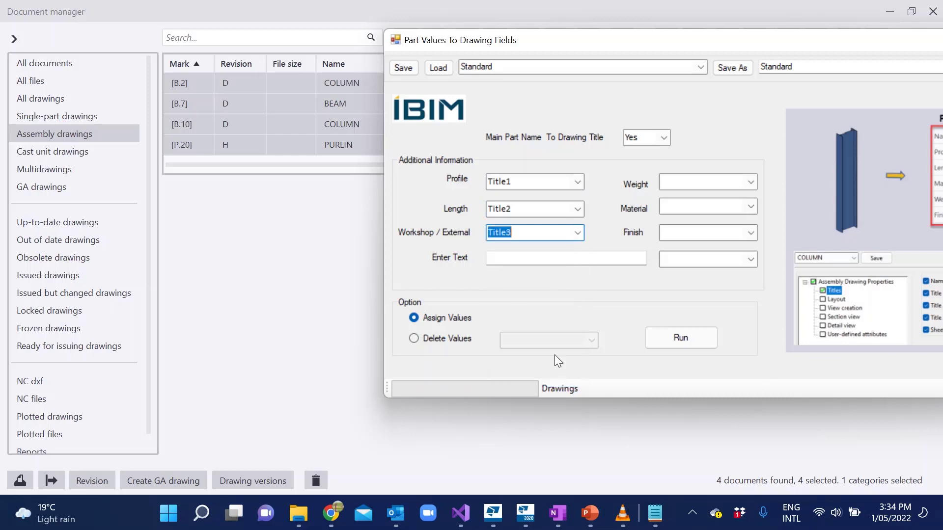
click(679, 341)
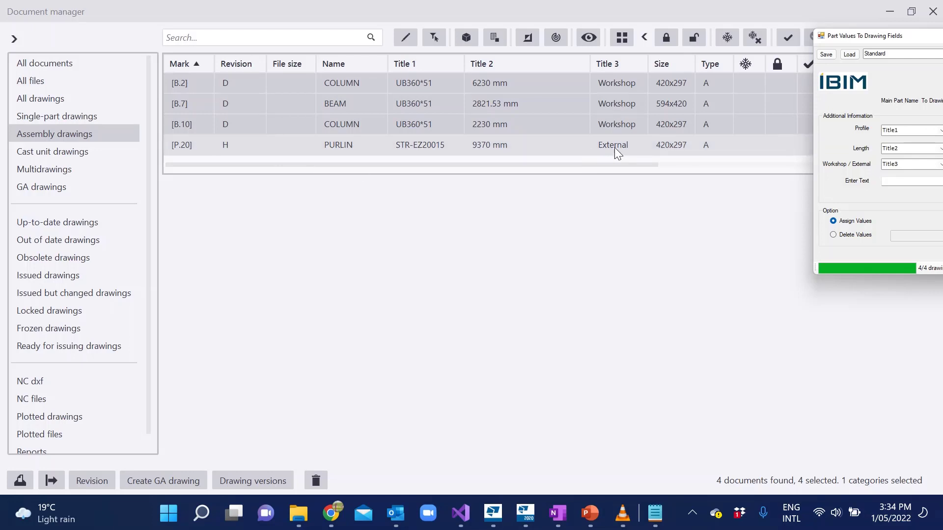
drag(897, 39, 942, 40)
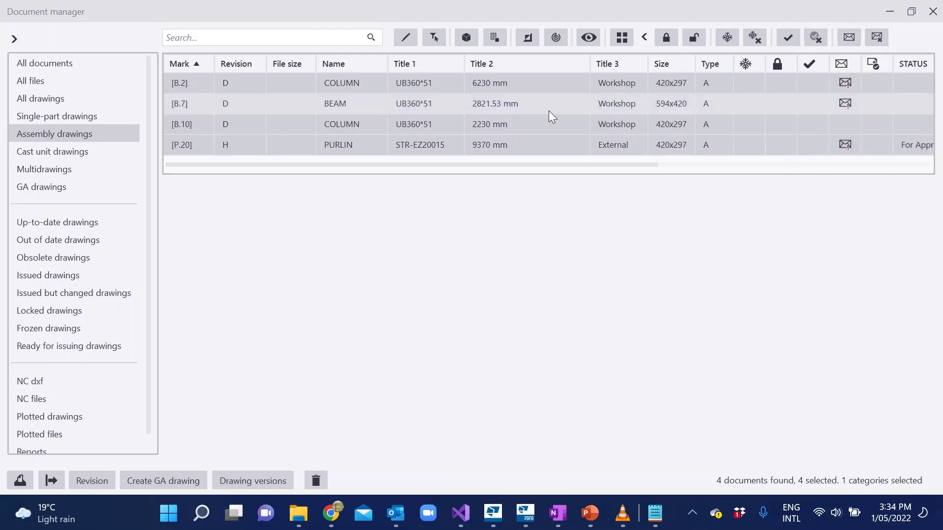
Step: Open precast cast unit drawing CP.1, examine its panel notes, and close the drawing
click(73, 153)
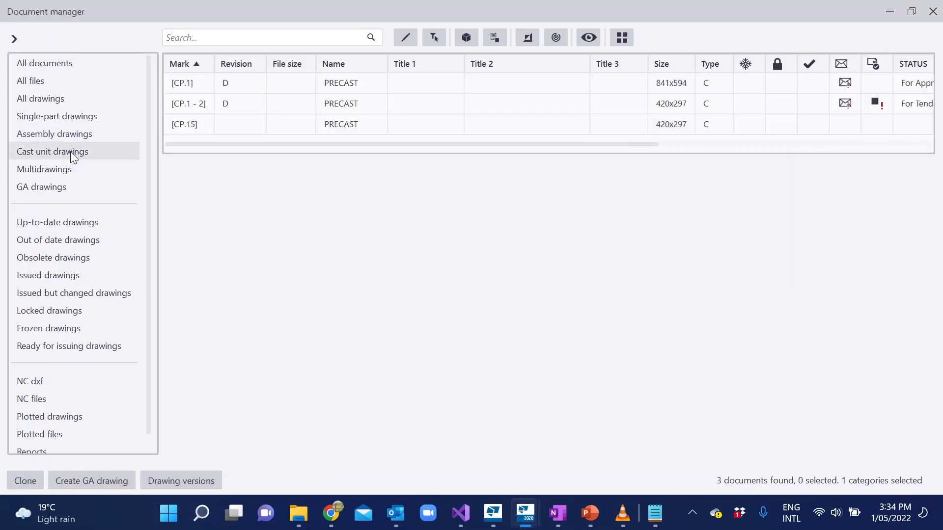
click(346, 89)
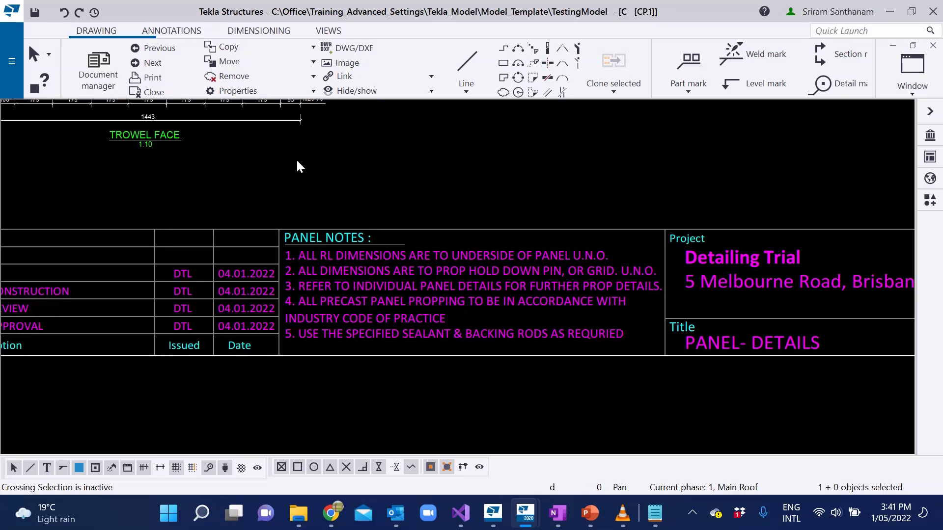
click(152, 93)
click(583, 187)
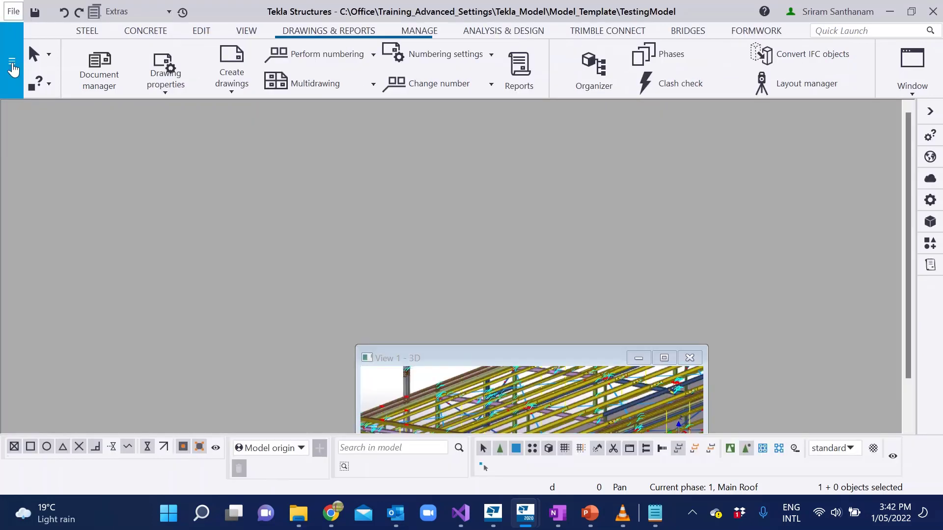
Step: Review the Drawing Notes and Panel Notes in the project's user-defined attributes, close them unchanged, and maximize the 3D model view
click(14, 65)
click(102, 345)
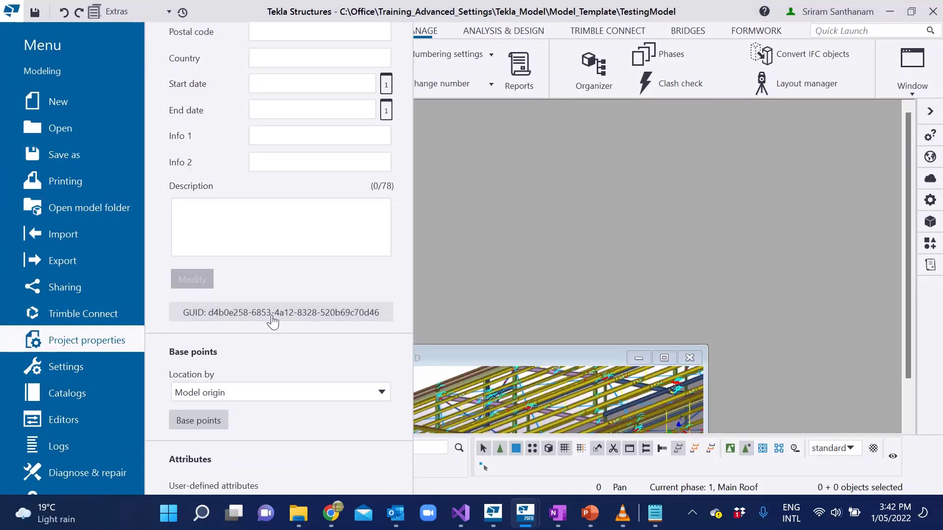
click(234, 491)
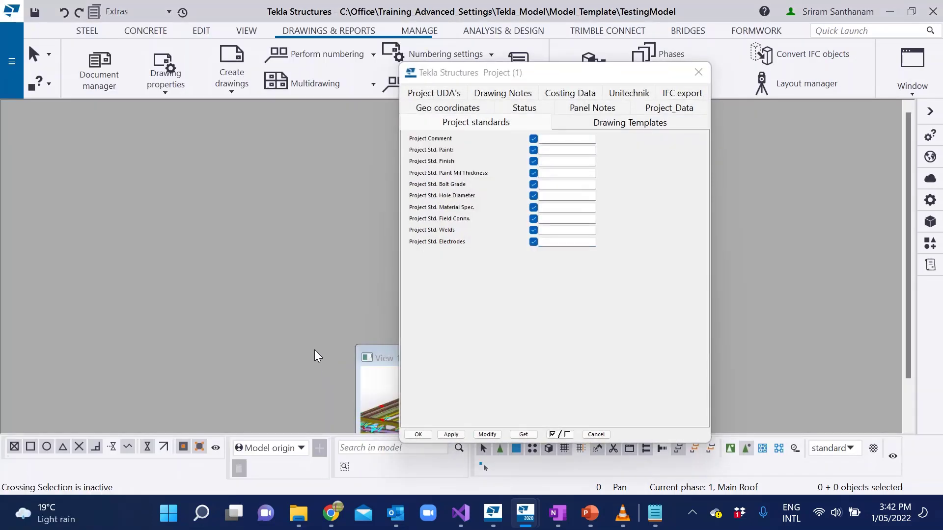
click(526, 94)
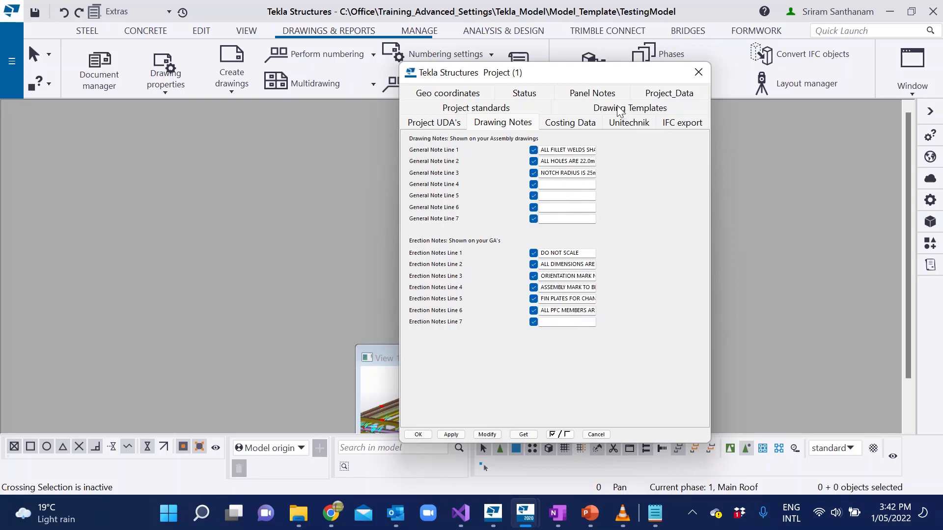
click(592, 94)
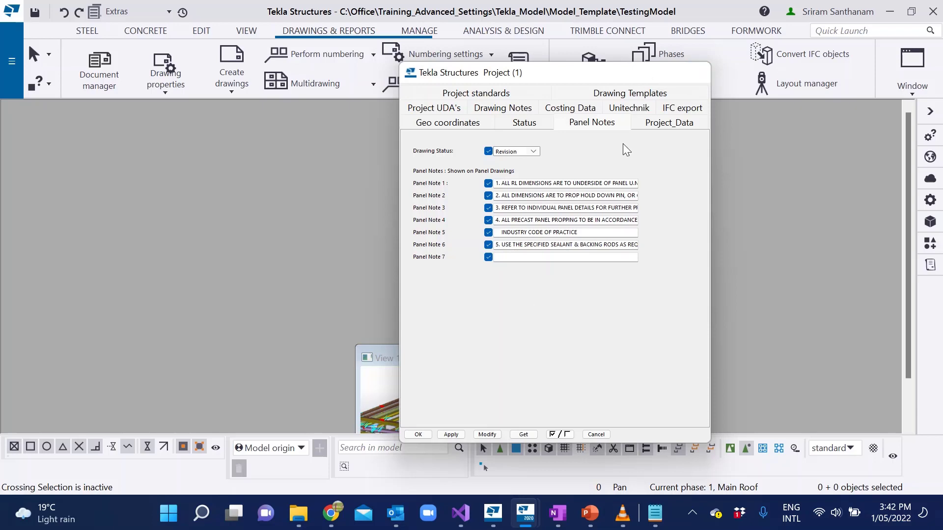
click(596, 435)
double_click(661, 358)
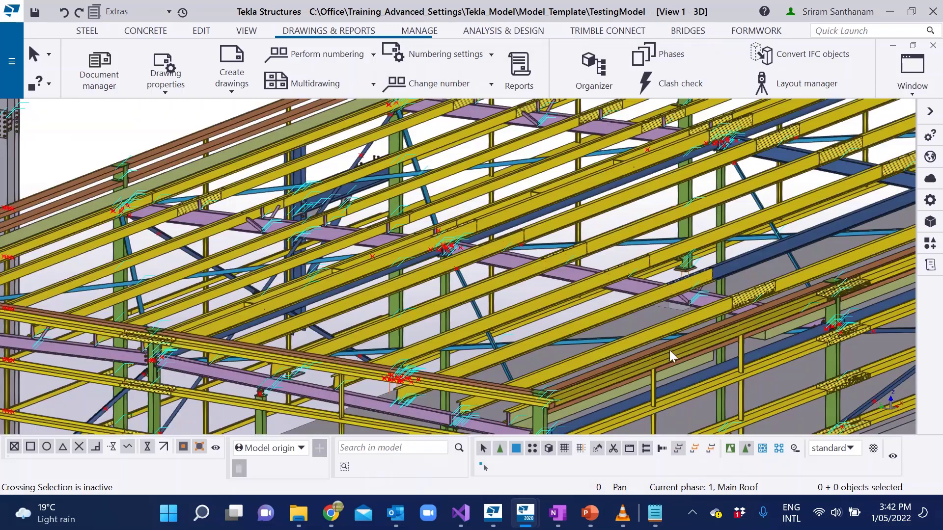
Step: Open cast unit drawing CP.1 again from the document list and bring its title block and panel notes into view
click(105, 69)
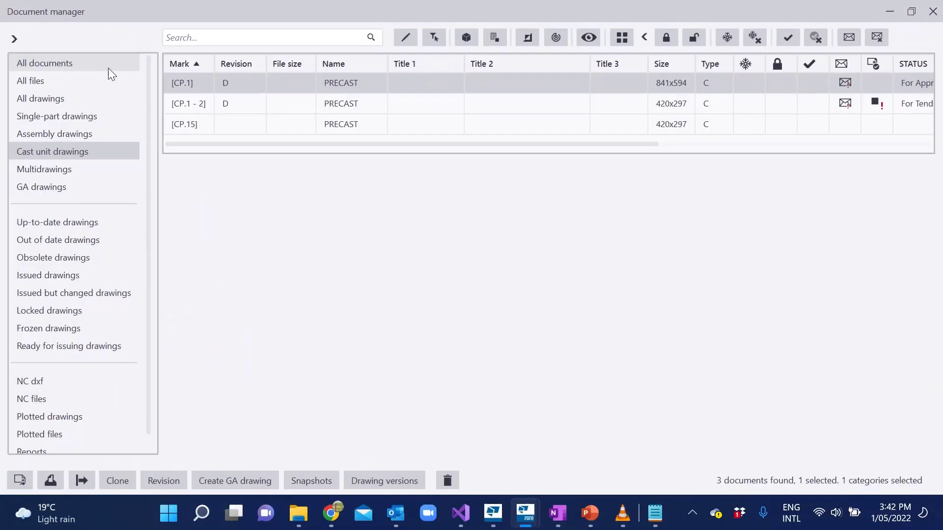
double_click(350, 87)
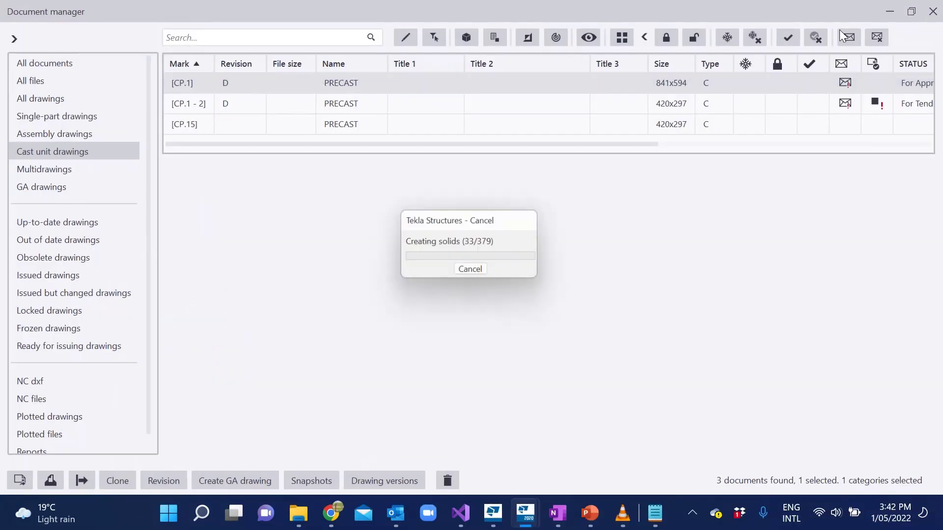
click(890, 10)
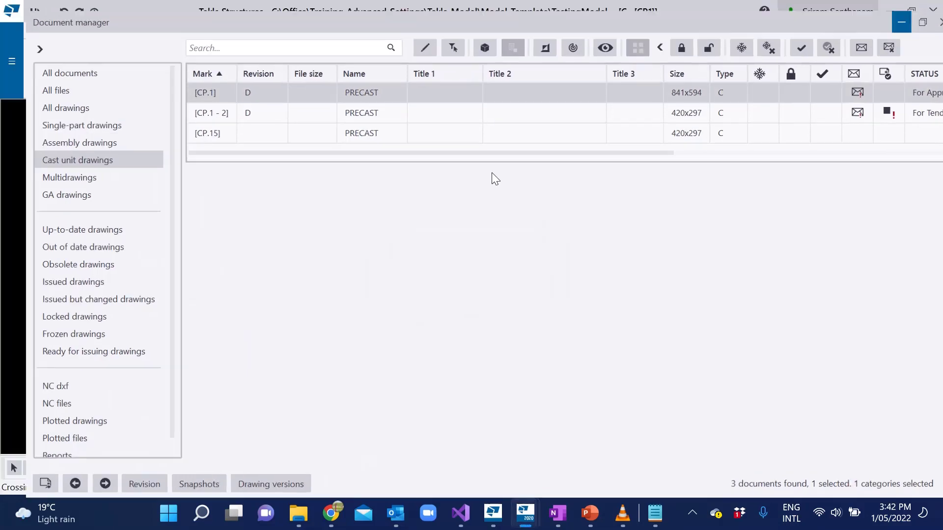
scroll(319, 243, up, 3)
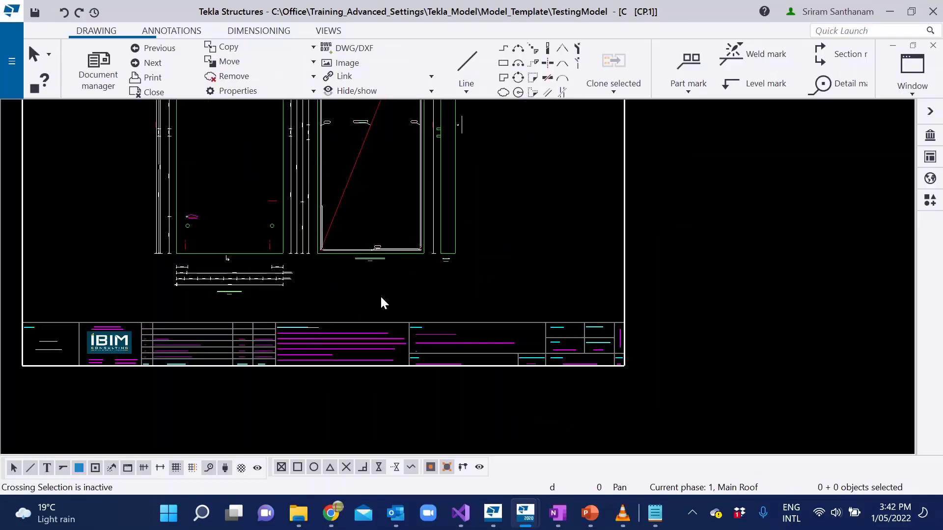
Step: Set Panel Note 6 in the drawing's user-defined attributes to "6. GROUT FILL EACH POCKET TO ENGINEER'S DETAILS" and apply the change to CP.1
double_click(518, 242)
click(737, 66)
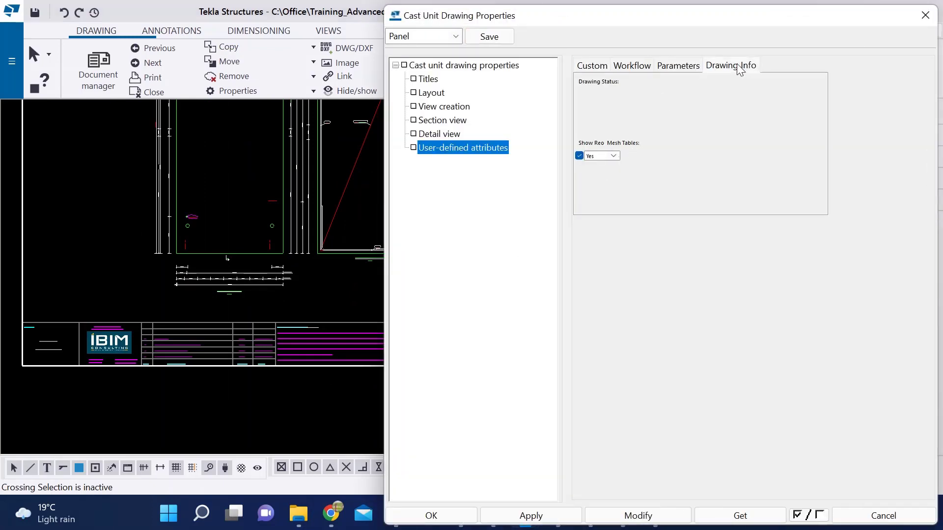
click(728, 188)
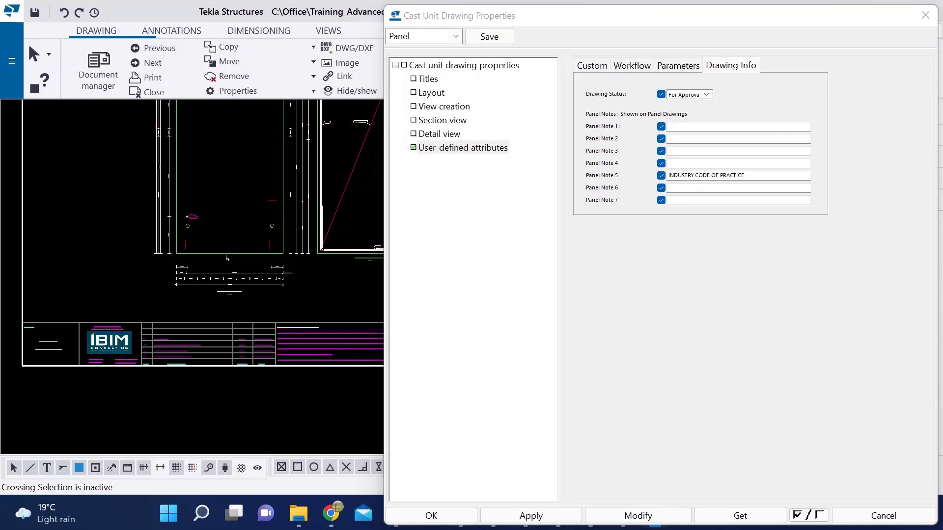
click(681, 188)
text(6. GROUT FILL EACH POCKET  TO ENGINEER'S DETAILS)
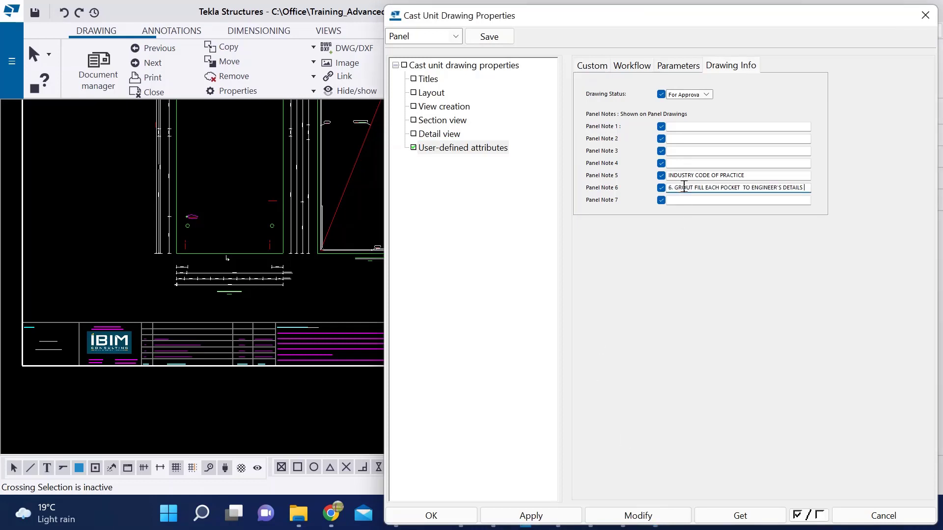
click(633, 516)
click(448, 514)
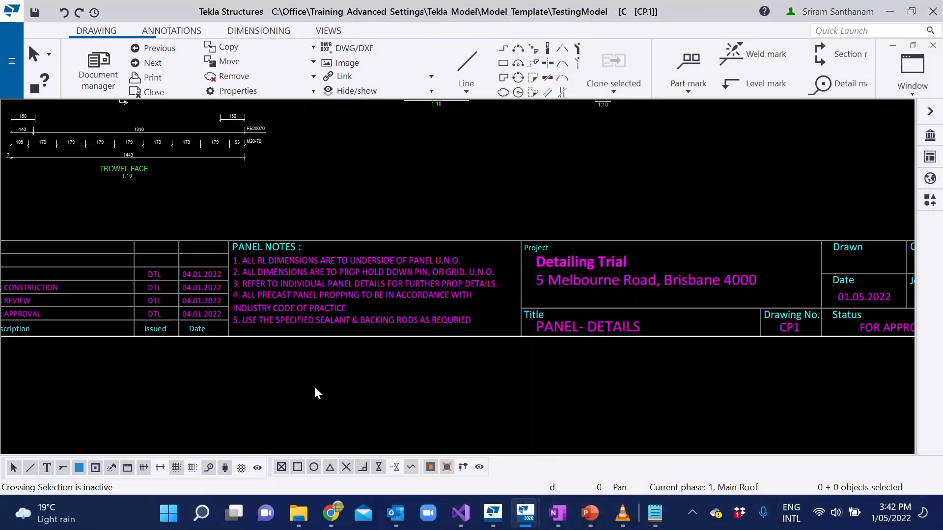
Step: Refresh the panel notes template in CP.1's title block and examine the note list
right_click(303, 284)
click(346, 346)
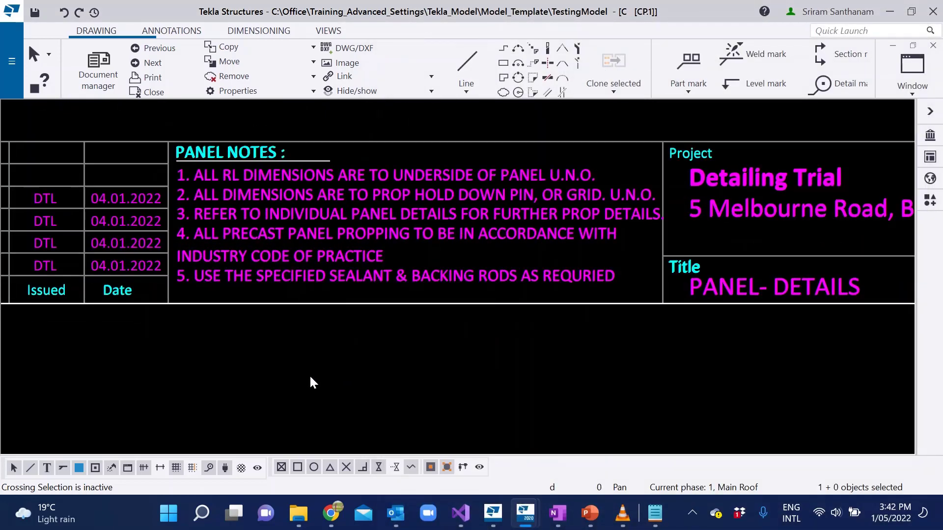
scroll(251, 272, up, 3)
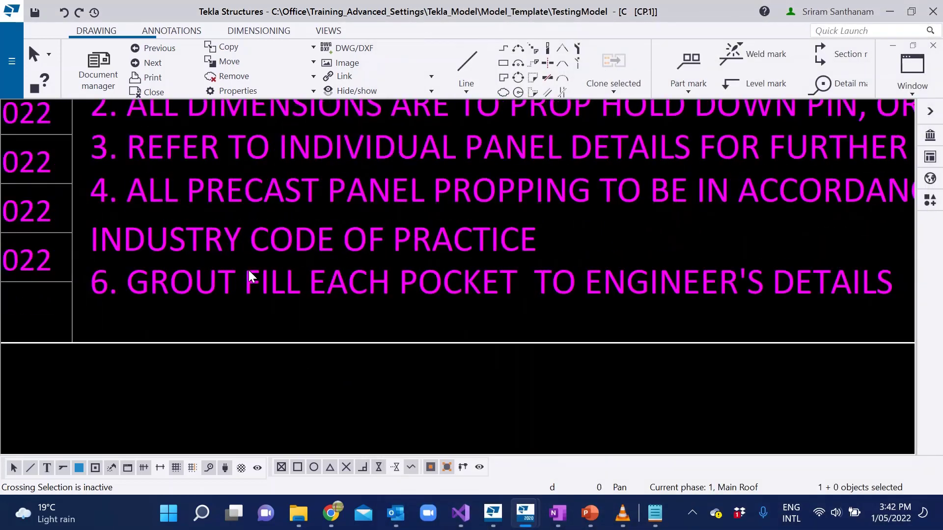
scroll(287, 348, down, 3)
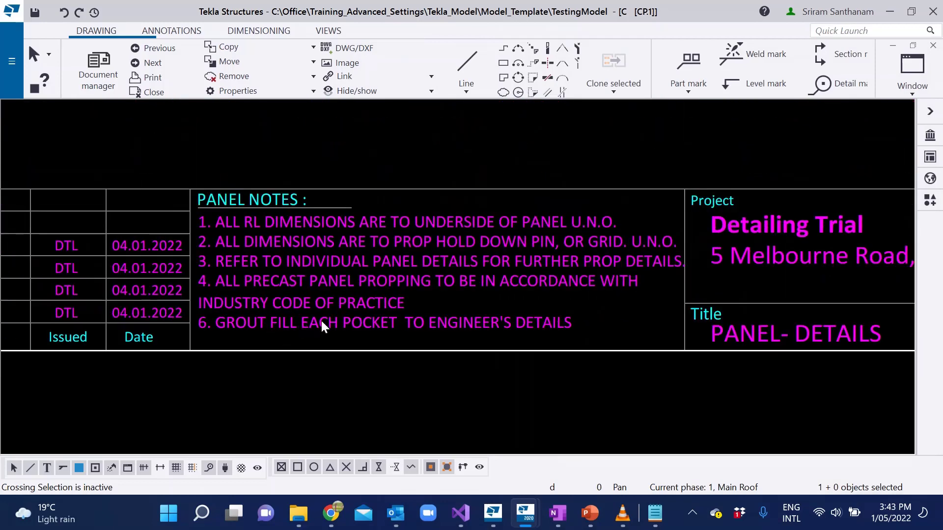
Step: Keep the changes to CP.1 and open the next drawing, CP.1 - 2, to examine its panel notes
click(157, 60)
click(571, 184)
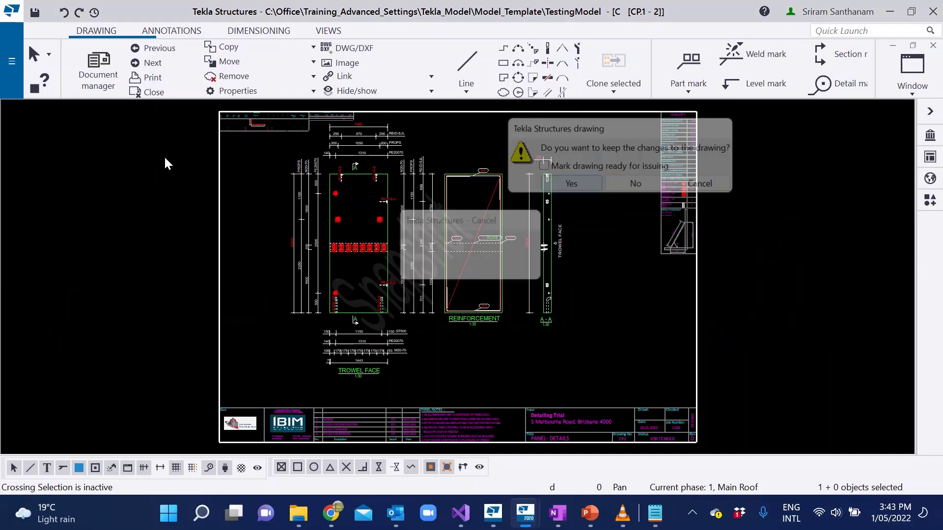
scroll(165, 163, down, 3)
scroll(305, 284, up, 8)
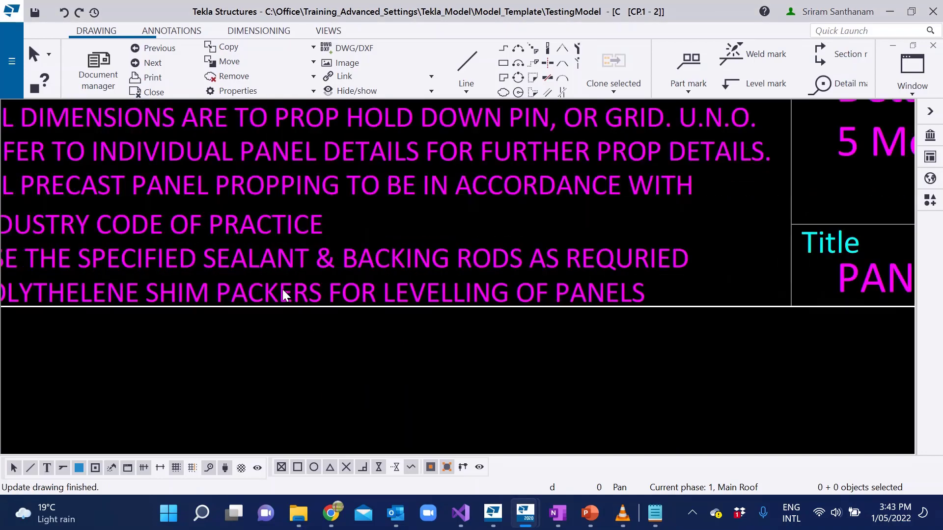
scroll(324, 295, down, 2)
Step: Review the GA Drawing Templates slide in the PowerPoint presentation, then return to the Tekla Structures drawing
scroll(310, 320, down, 3)
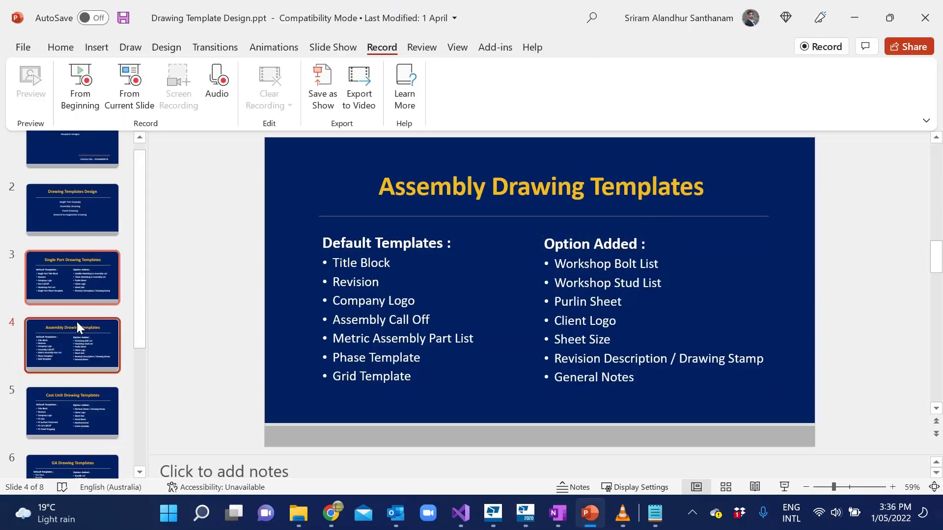
scroll(64, 370, down, 3)
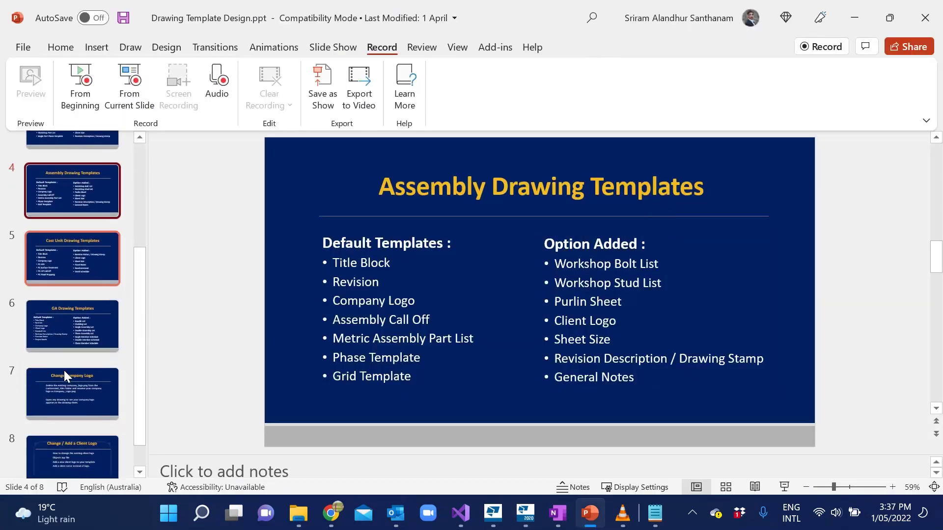
click(66, 322)
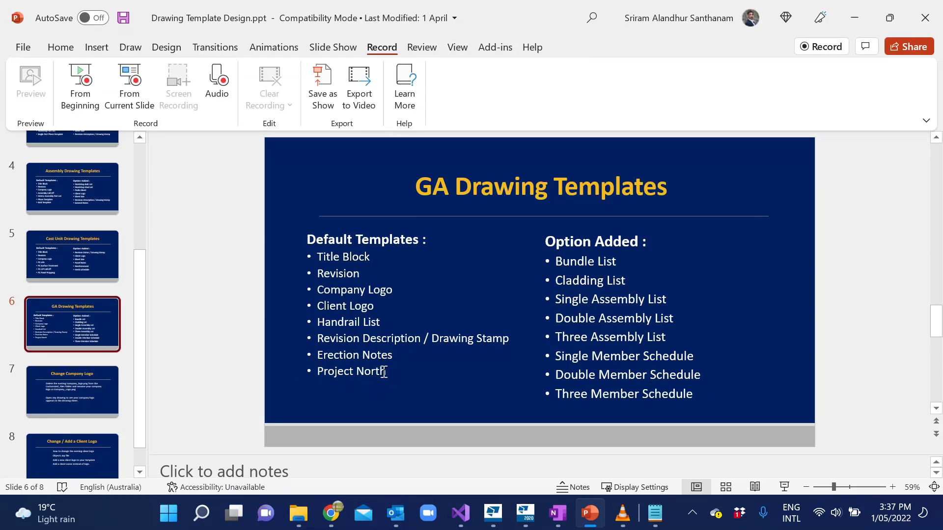
click(856, 25)
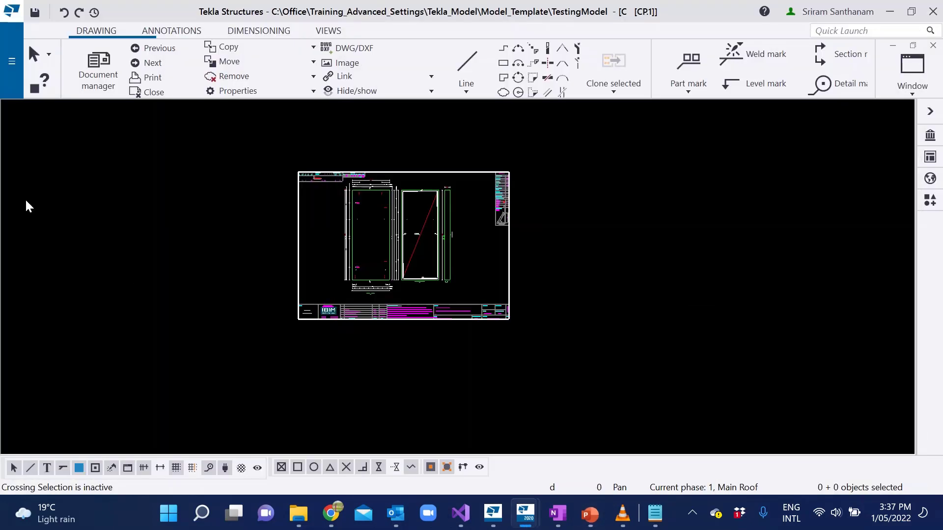
Step: Open GA drawing MP3, Elevation Grid 1 Double Member Schedule, keeping the changes to CP.1, and examine its assembly list
click(111, 69)
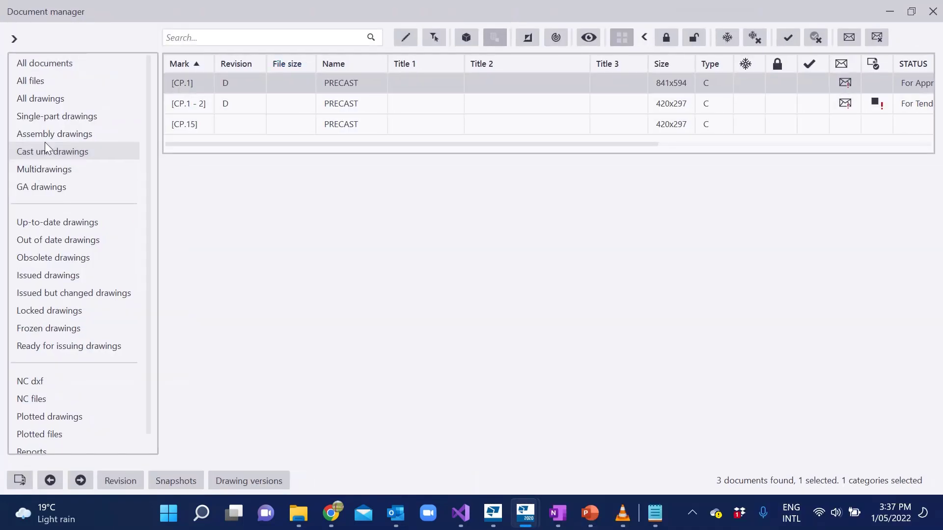
click(46, 187)
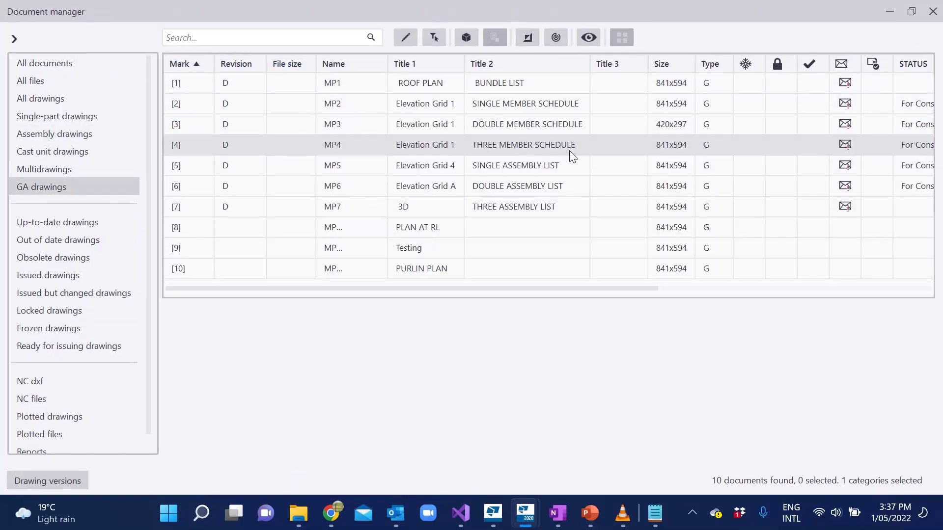
double_click(515, 129)
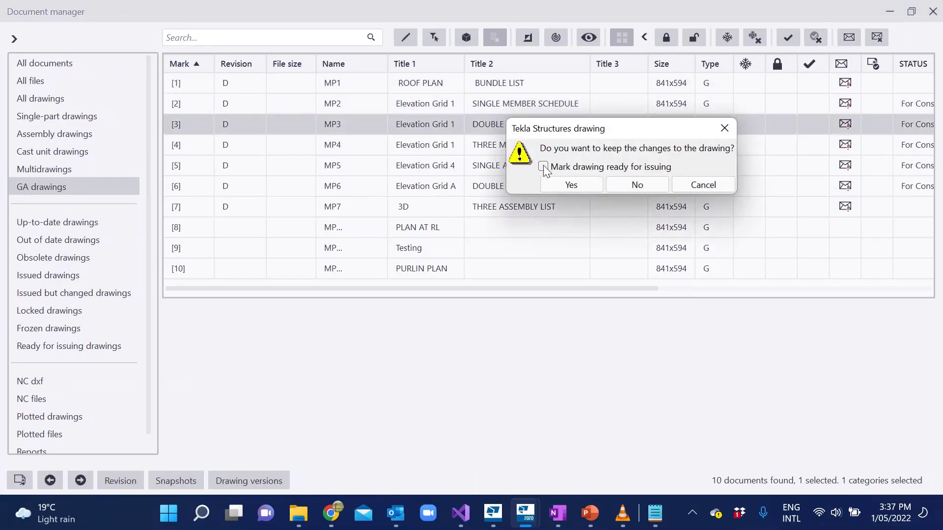
click(570, 185)
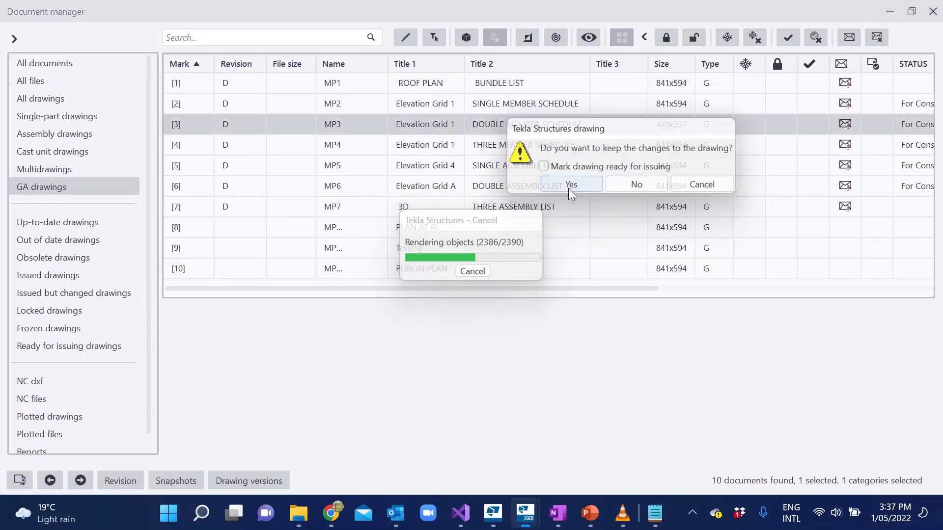
click(890, 11)
scroll(426, 185, down, 6)
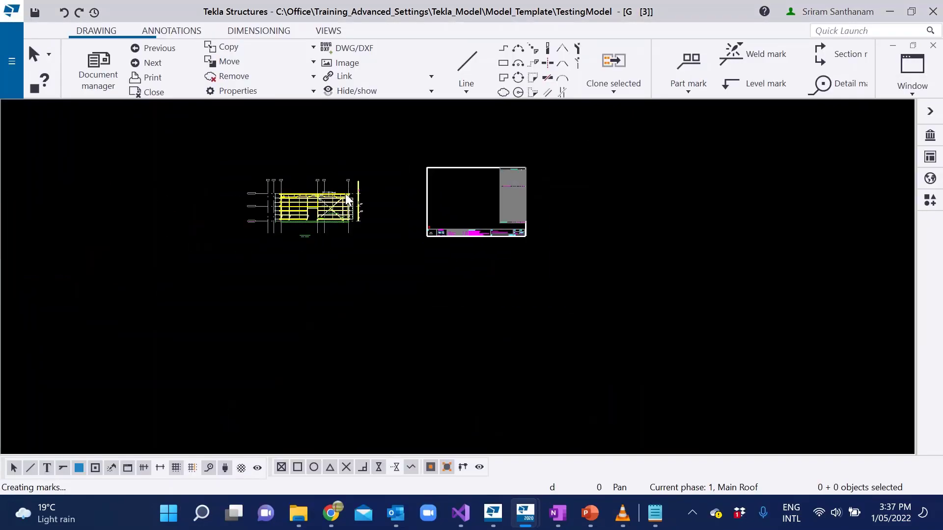
scroll(337, 204, up, 5)
scroll(547, 213, down, 3)
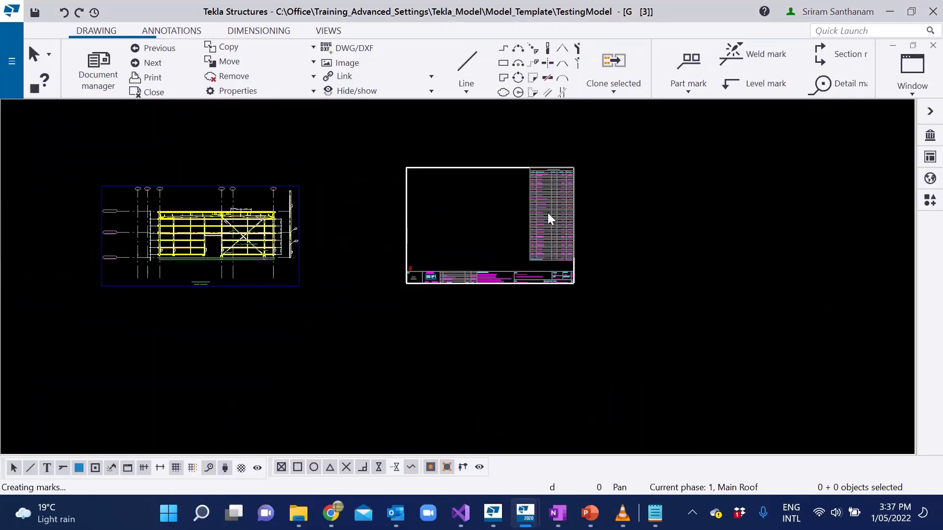
scroll(546, 166, up, 5)
scroll(545, 167, up, 2)
scroll(267, 155, down, 2)
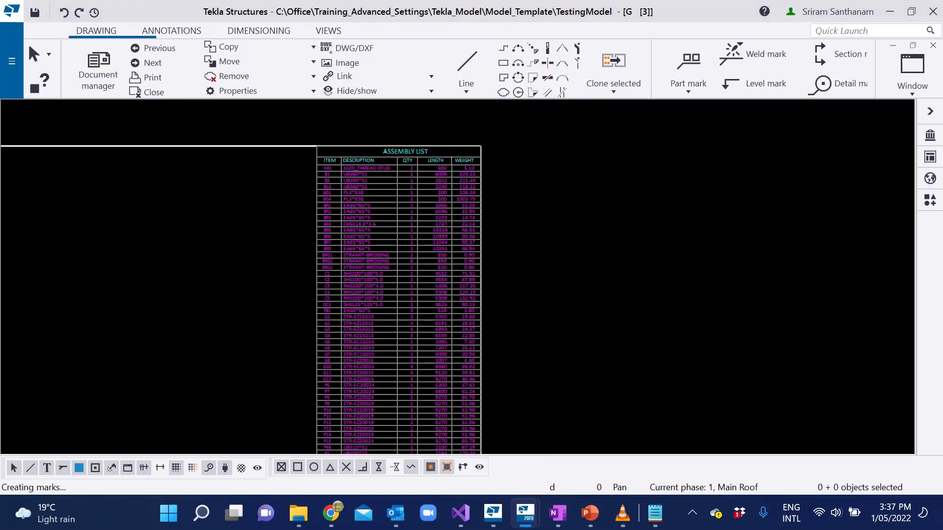
Step: Open the GA drawing's user-defined attributes and arrange the dialog beside the assembly list
mouse_move(932, 182)
mouse_down()
mouse_move(652, 55)
mouse_move(763, 19)
mouse_up()
click(592, 475)
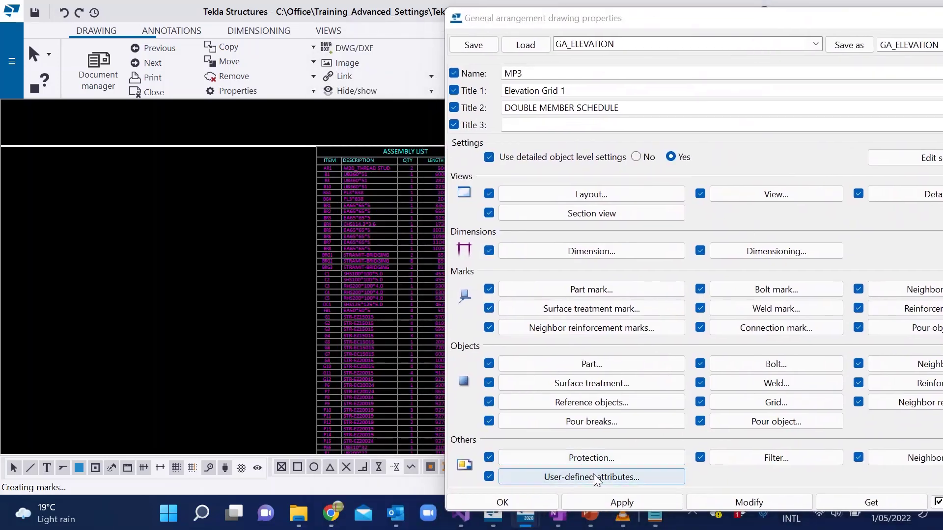
mouse_move(776, 84)
mouse_down()
mouse_move(540, 89)
mouse_move(259, 72)
mouse_up()
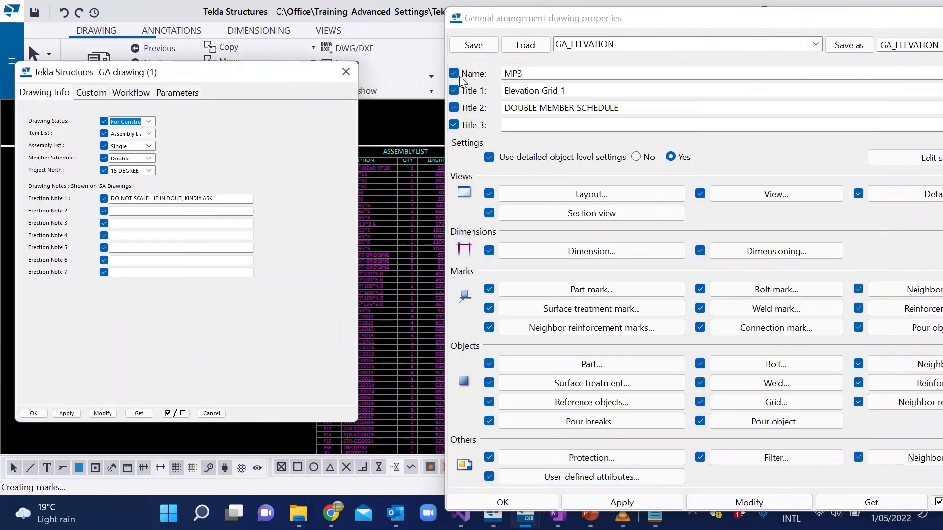
drag(678, 19, 942, 35)
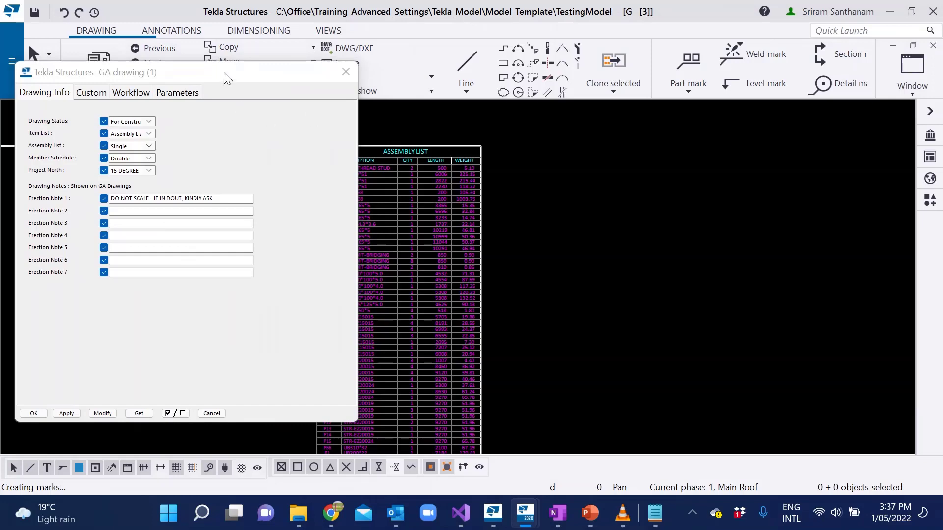
mouse_move(224, 72)
mouse_down()
mouse_move(868, 52)
mouse_move(768, 37)
mouse_up()
Step: Review the Item List options in the GA drawing's attributes and choose Assembly List
click(692, 98)
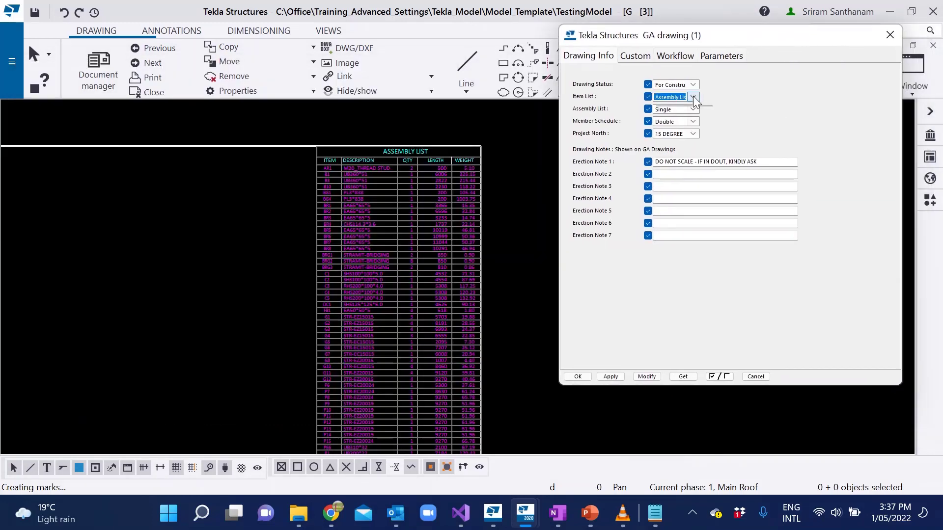
click(693, 99)
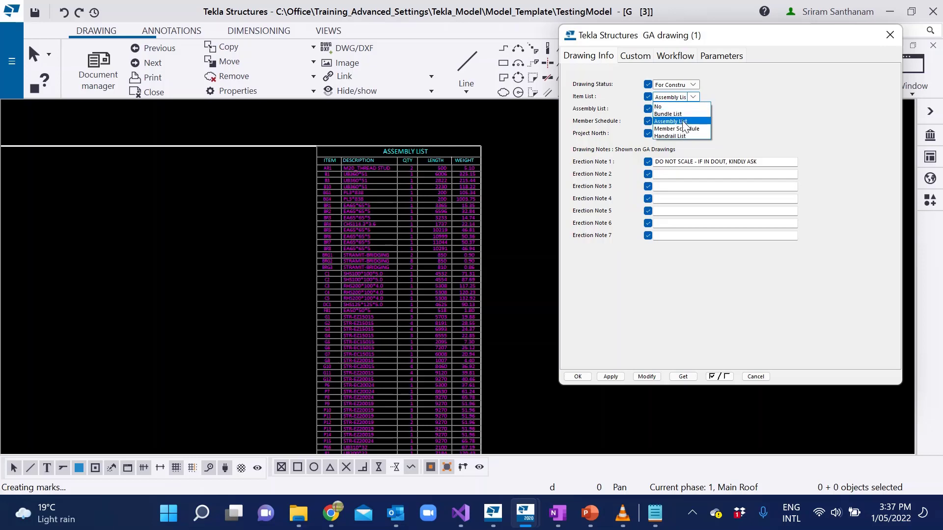
click(683, 122)
scroll(361, 176, down, 2)
scroll(375, 148, up, 2)
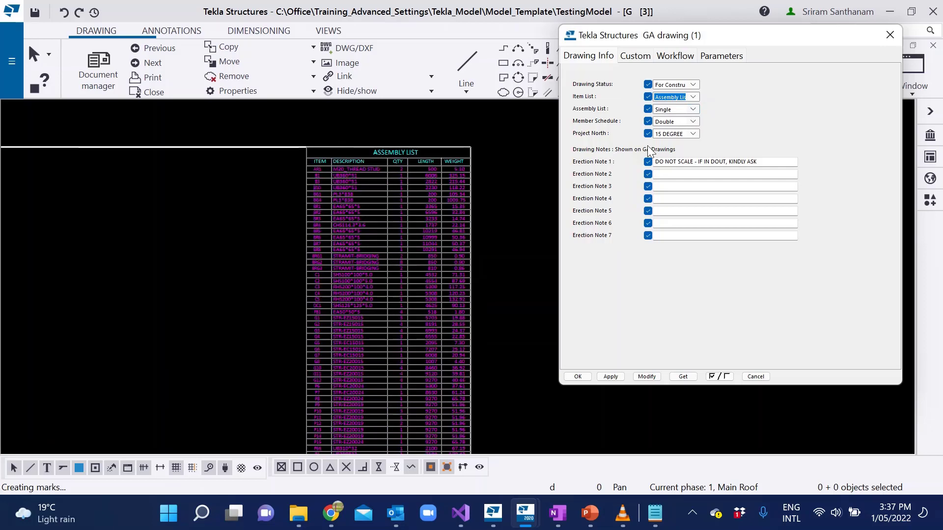
Step: Set the Assembly List layout to Double, apply it to the drawing, and refresh and examine the assembly list template
click(692, 109)
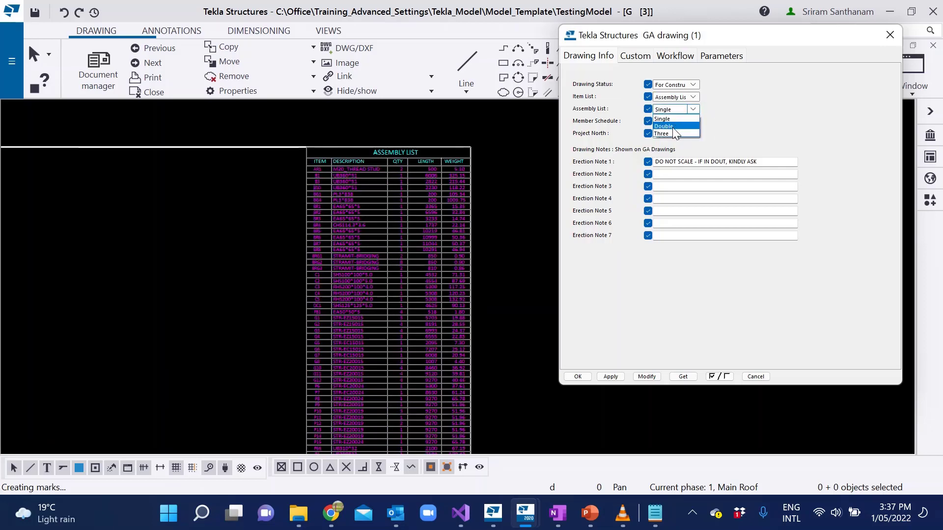
click(652, 376)
right_click(369, 252)
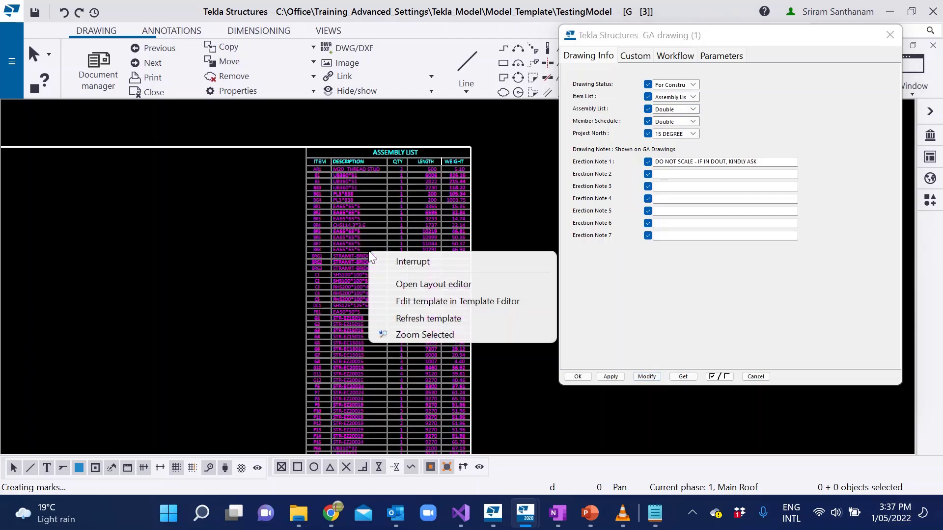
click(428, 318)
scroll(445, 164, up, 5)
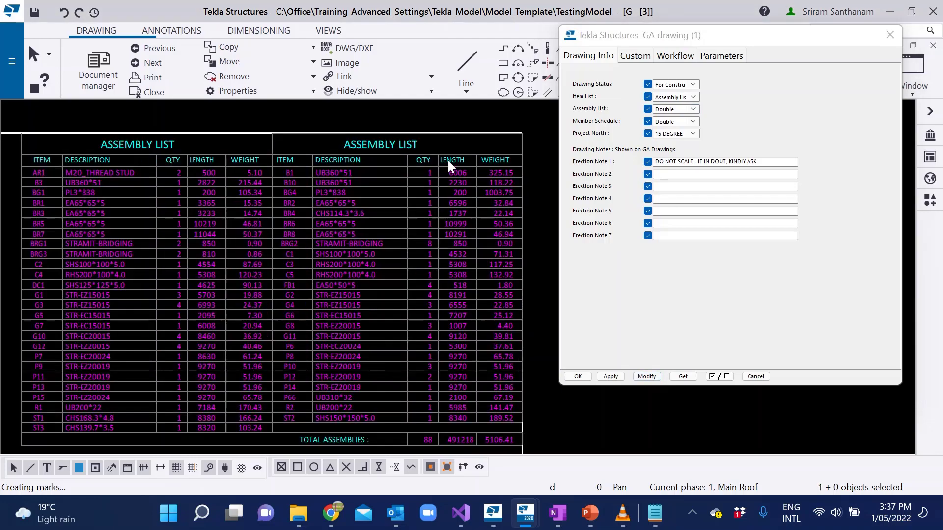
scroll(442, 169, down, 5)
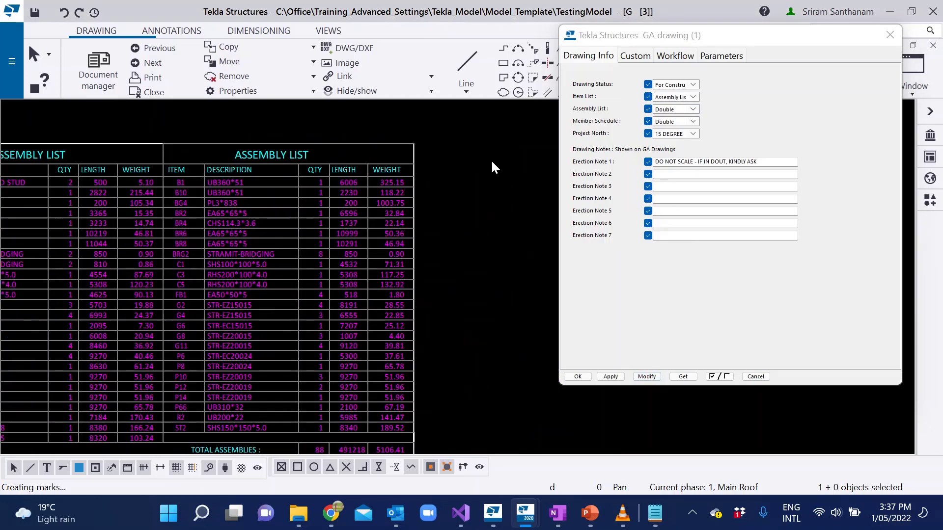
Step: Set the Assembly List layout to Three, apply it to the drawing, and refresh the assembly list template
click(693, 109)
scroll(459, 188, down, 3)
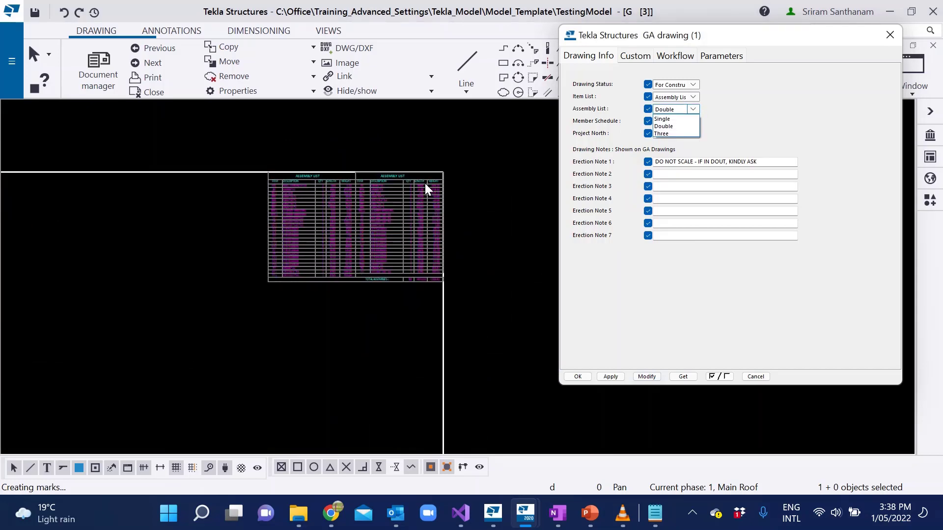
scroll(425, 184, down, 3)
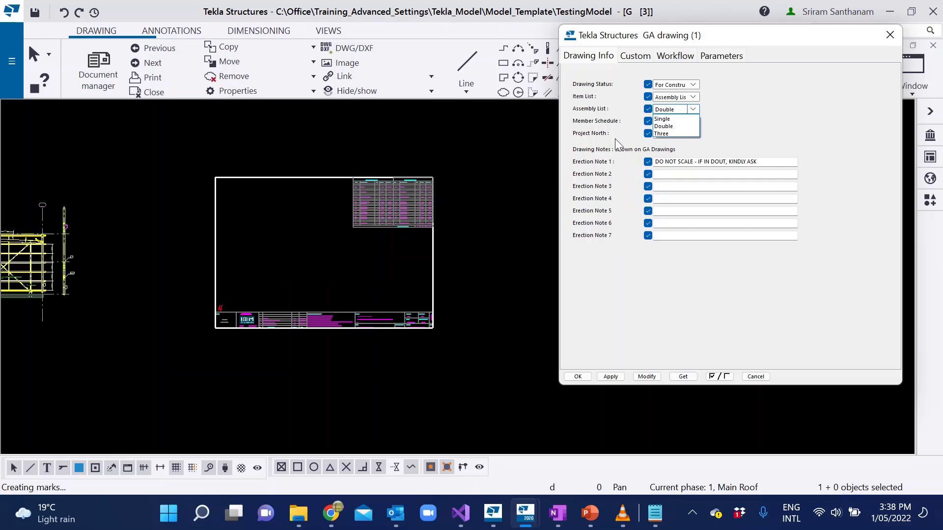
click(667, 133)
click(647, 376)
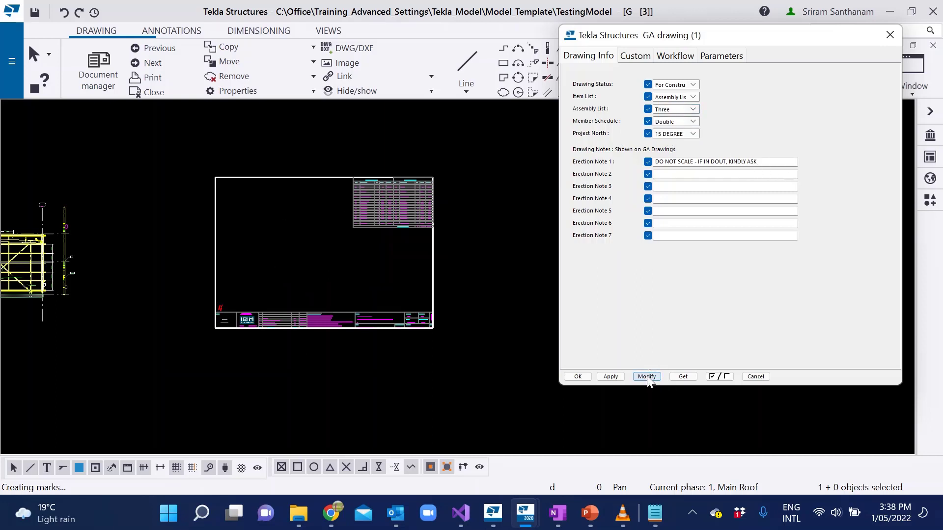
right_click(388, 208)
click(438, 277)
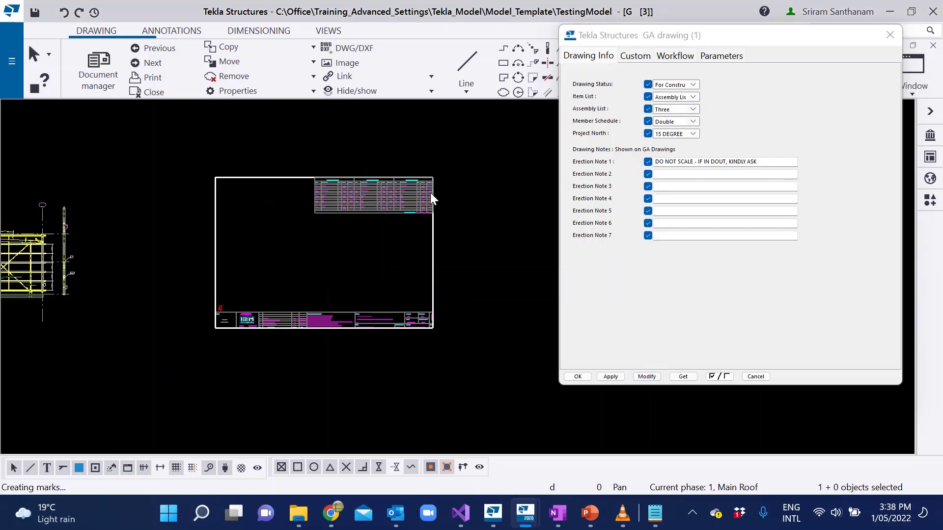
scroll(405, 191, up, 6)
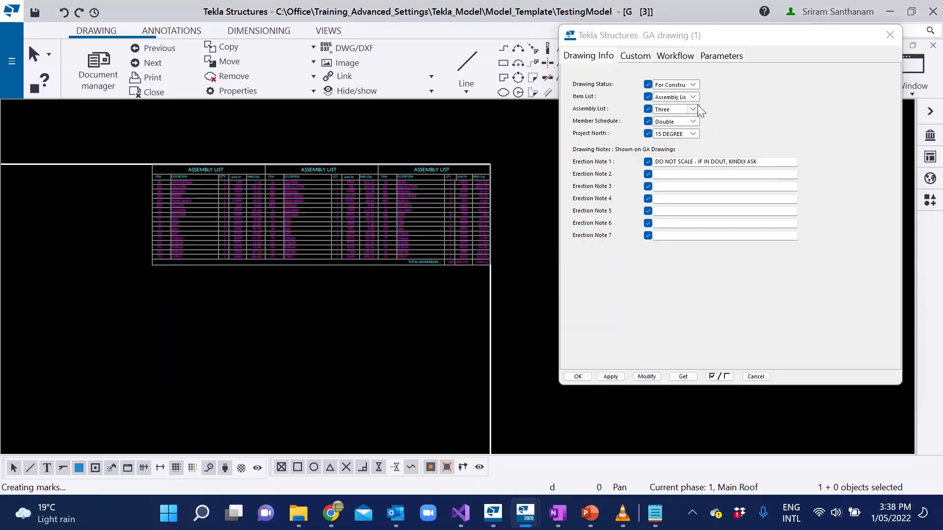
Step: Switch the Item List to Member Schedule with the Single layout, apply it to the drawing, and refresh the list template
click(696, 96)
click(670, 131)
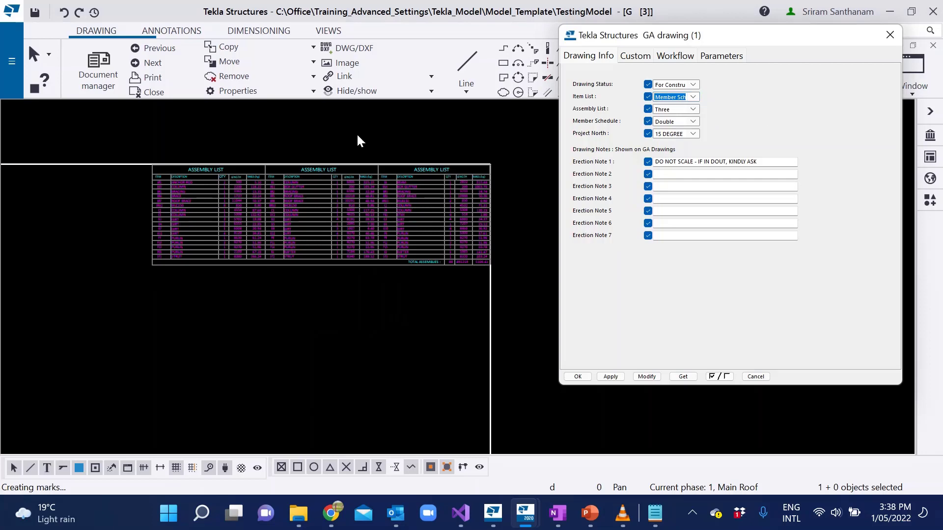
click(693, 122)
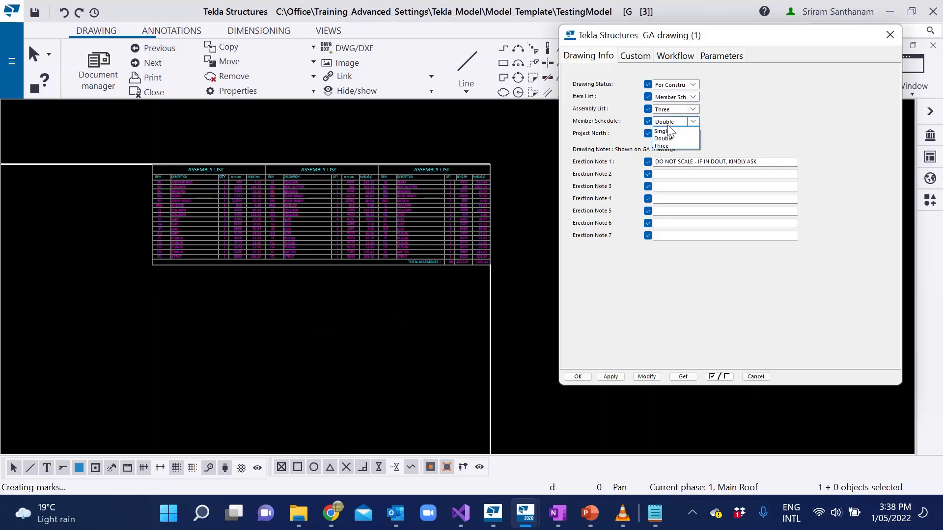
click(668, 130)
click(646, 376)
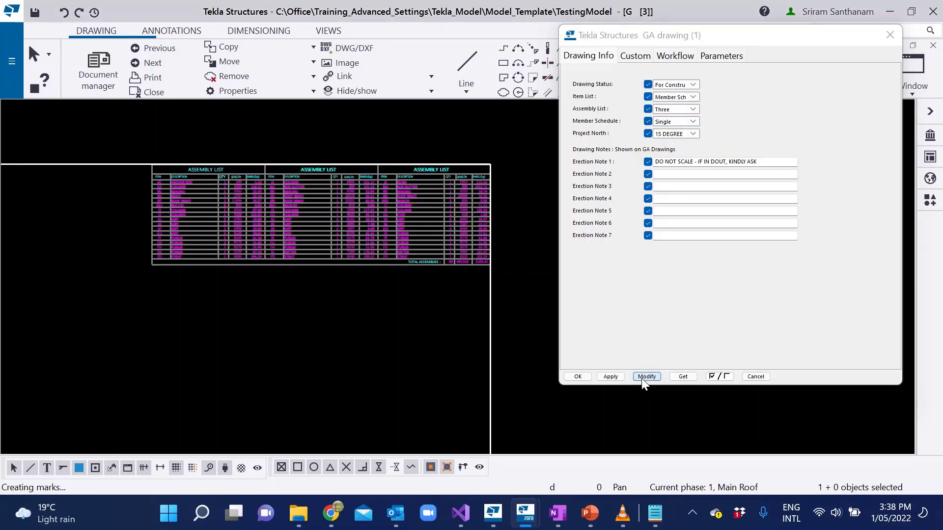
right_click(435, 216)
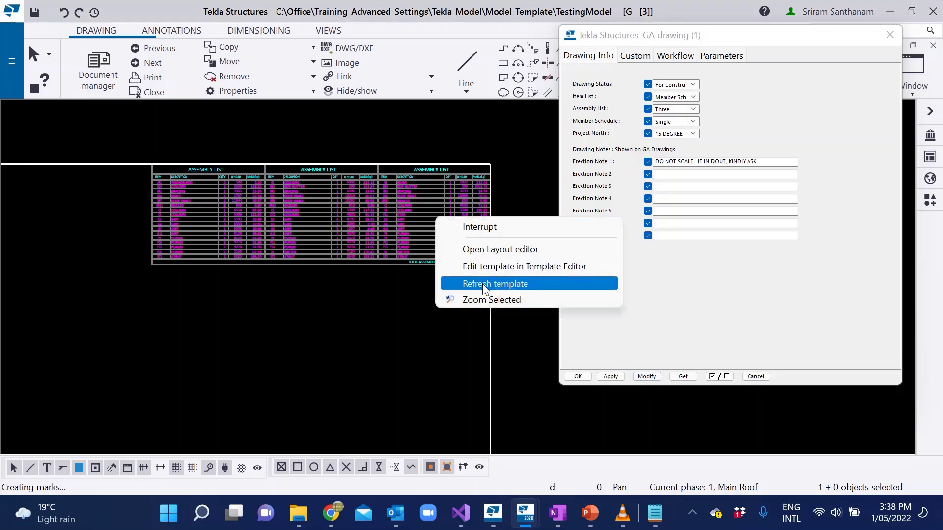
click(482, 283)
scroll(430, 175, up, 3)
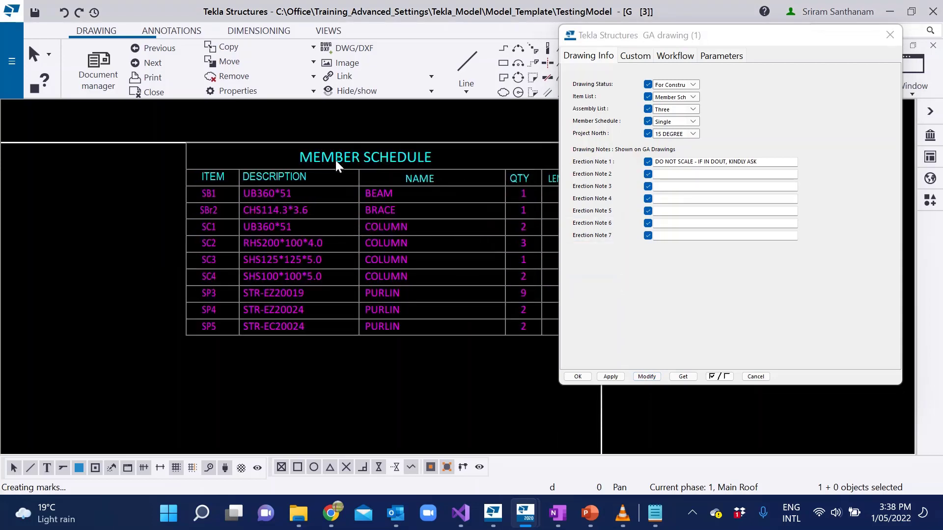
Step: Set the Member Schedule layout to Double, apply it to the drawing, and refresh and examine the schedule template
click(693, 121)
click(671, 135)
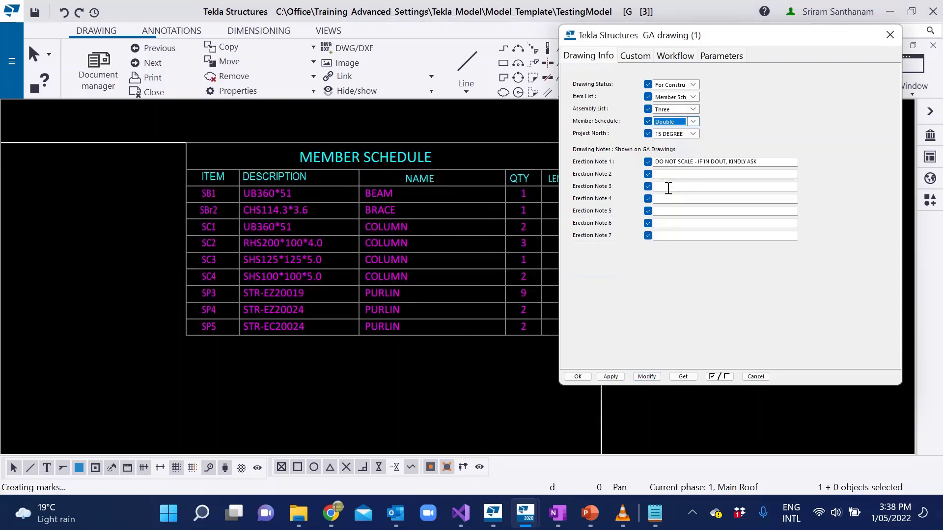
scroll(224, 172, down, 2)
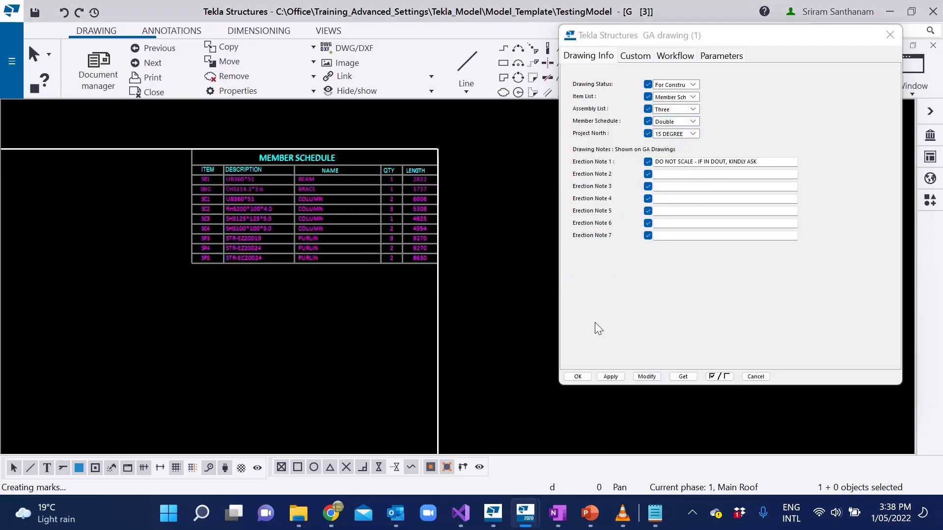
click(649, 378)
right_click(313, 198)
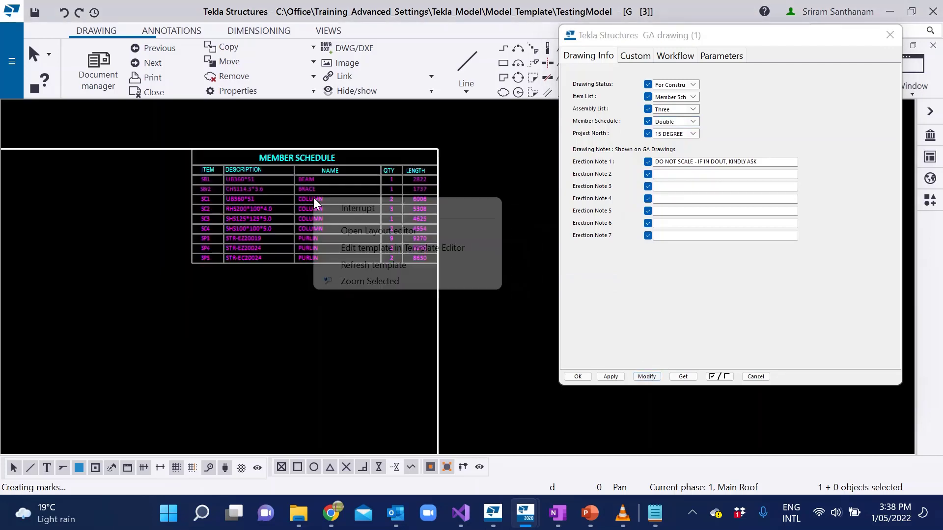
click(354, 263)
scroll(447, 187, down, 5)
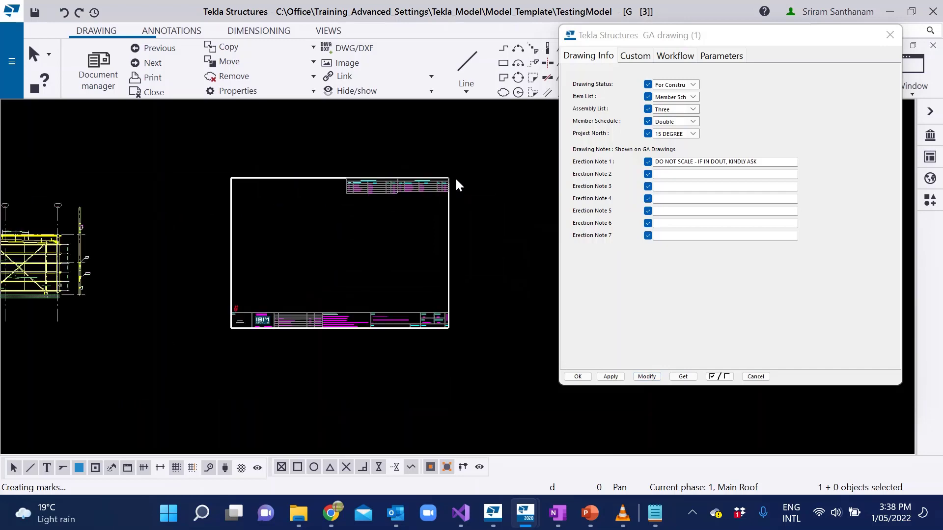
scroll(458, 176, up, 5)
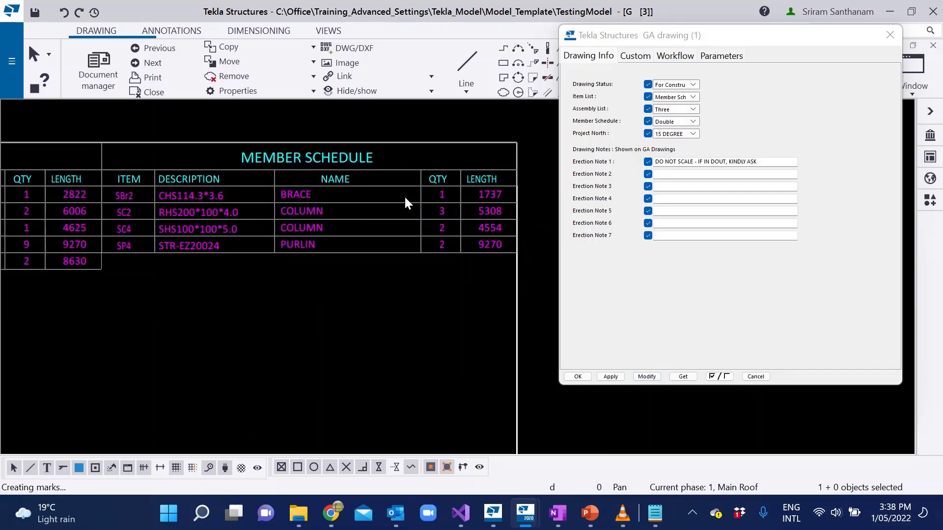
Step: Set Project North to 45 DEGREE, apply it to the drawing, and refresh the north arrow template above the title block
scroll(422, 177, down, 5)
scroll(234, 298, up, 8)
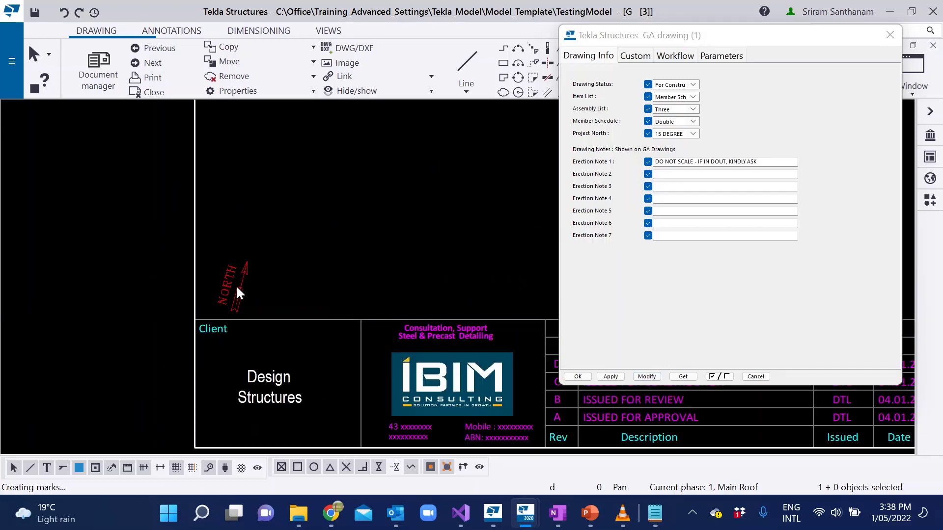
click(692, 134)
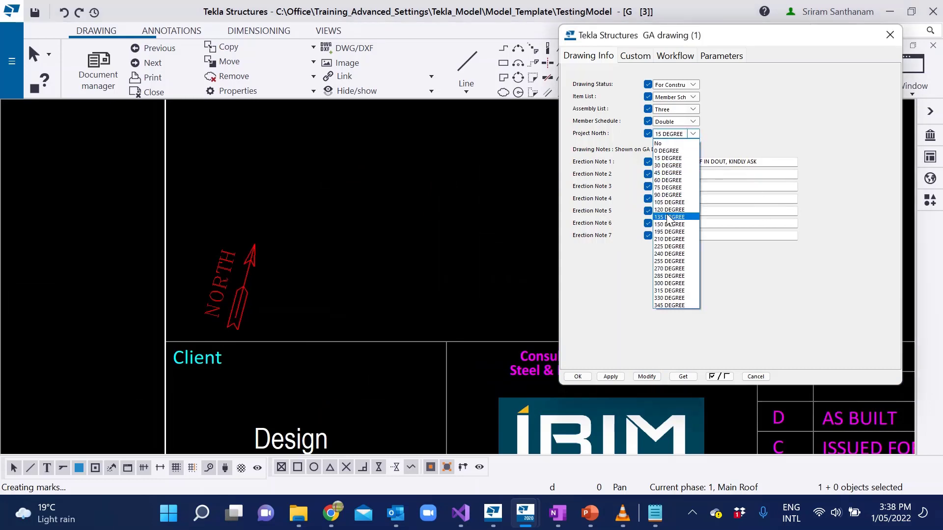
click(673, 173)
click(647, 376)
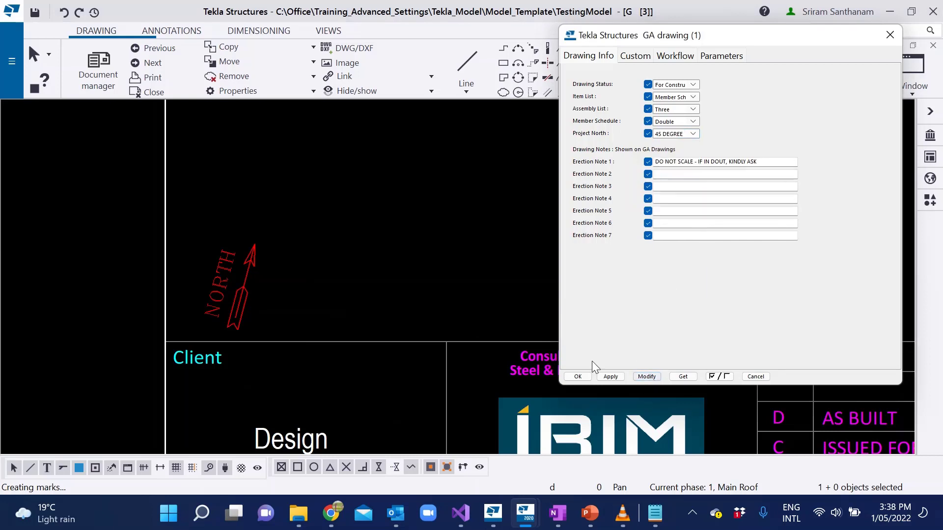
right_click(243, 304)
click(301, 371)
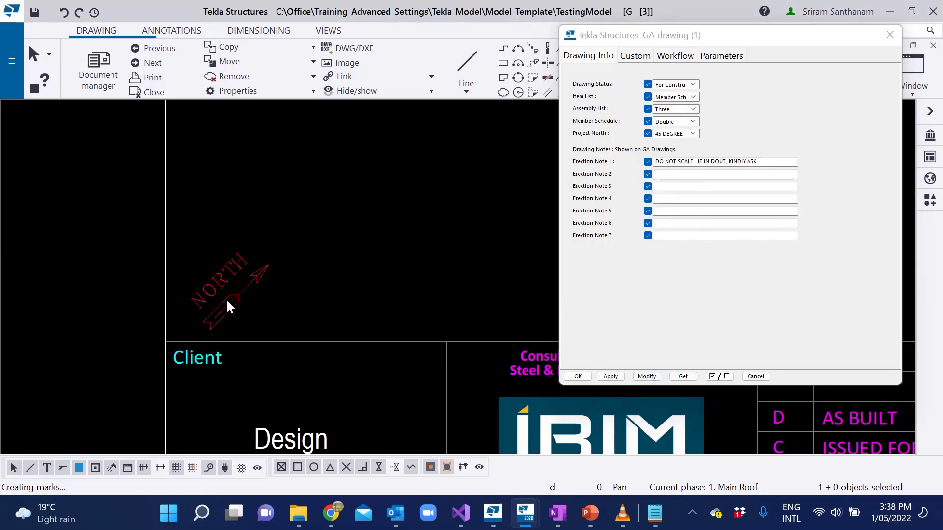
scroll(365, 264, down, 2)
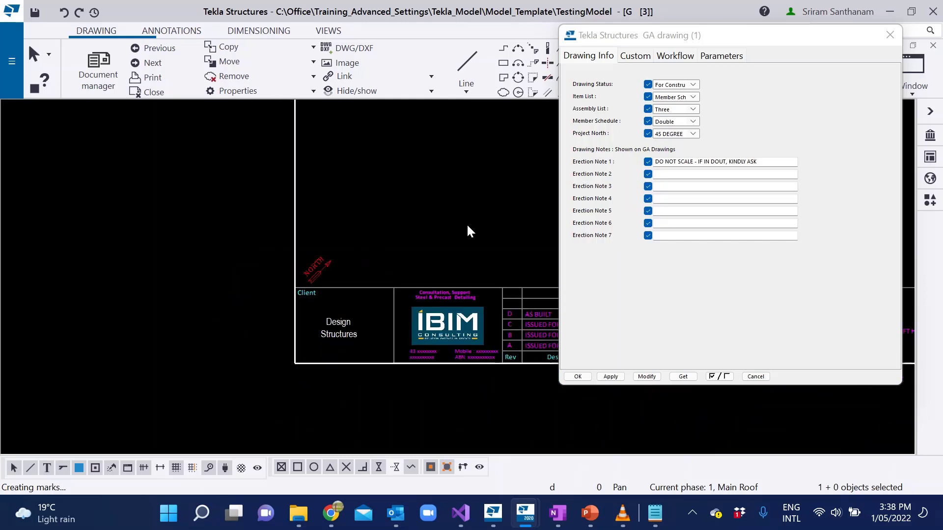
Step: Enter "SET ALL CHEMICAL ANCHORS 90mm PROTRUDING FROM CONCRETE U.N.O" as Erection Note 7, apply it to the drawing and close the attributes
drag(758, 162, 646, 161)
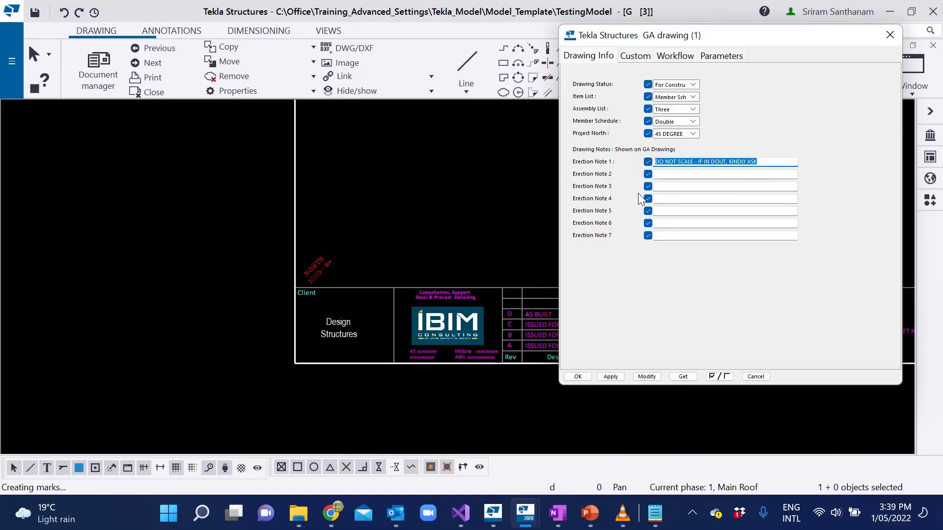
key(alt+Tab)
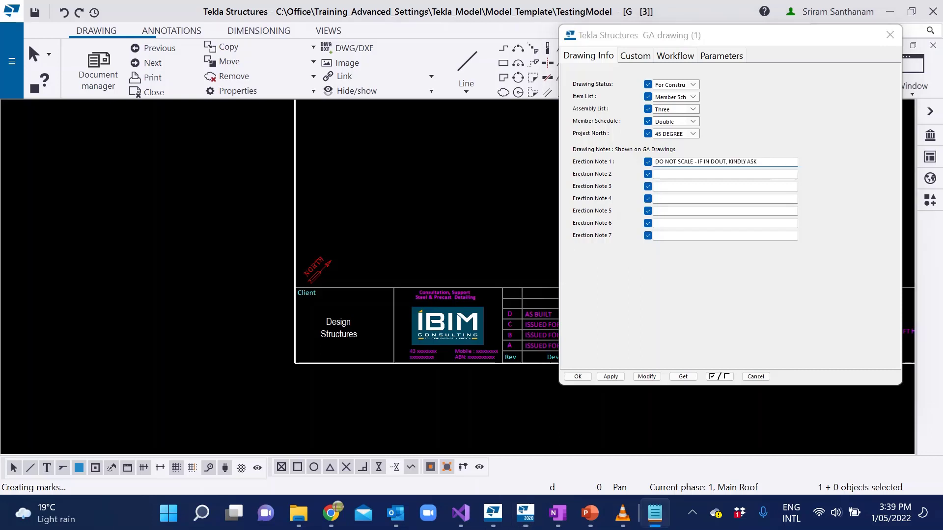
key(alt+Tab)
click(673, 235)
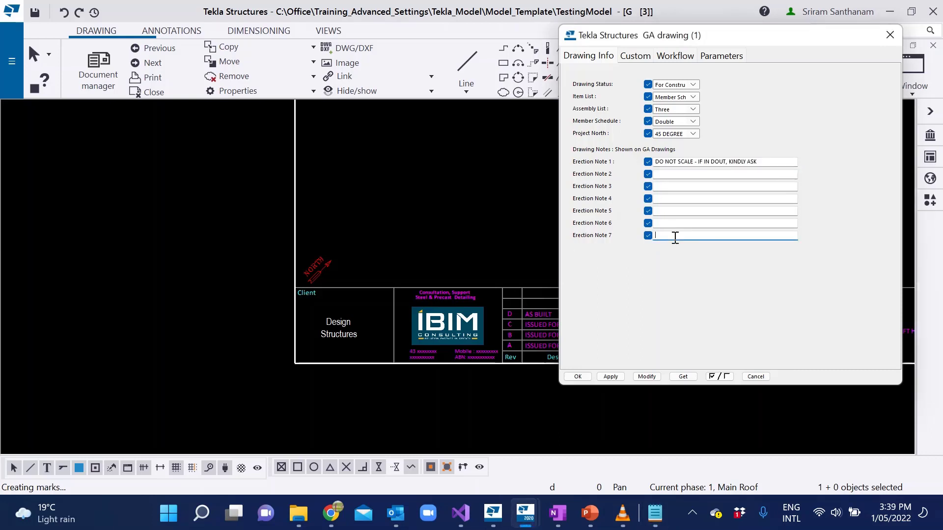
text(ANCHORS 90mm PROTRUDING FROM CONCRETE U.N.O)
click(646, 376)
click(578, 376)
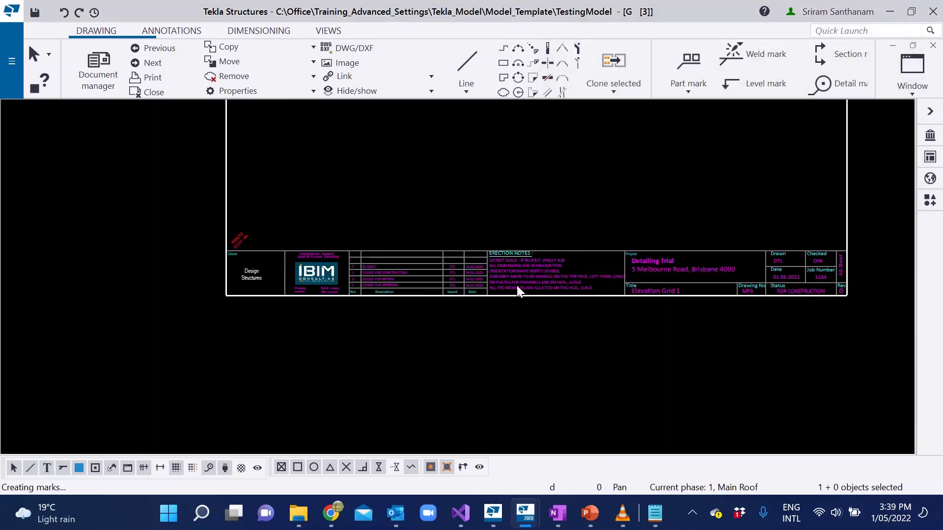
Step: Refresh the title block template and examine its erection notes
scroll(517, 289, up, 5)
right_click(511, 292)
click(563, 361)
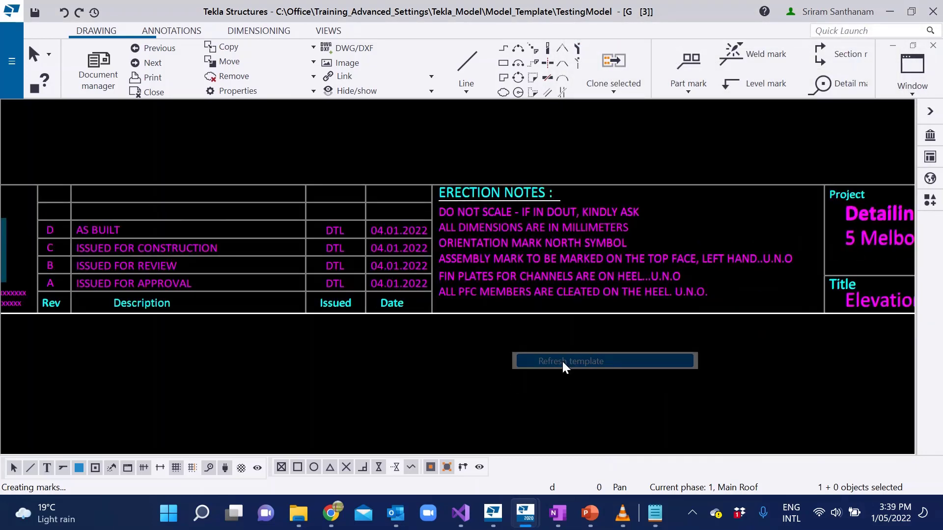
scroll(500, 257, down, 5)
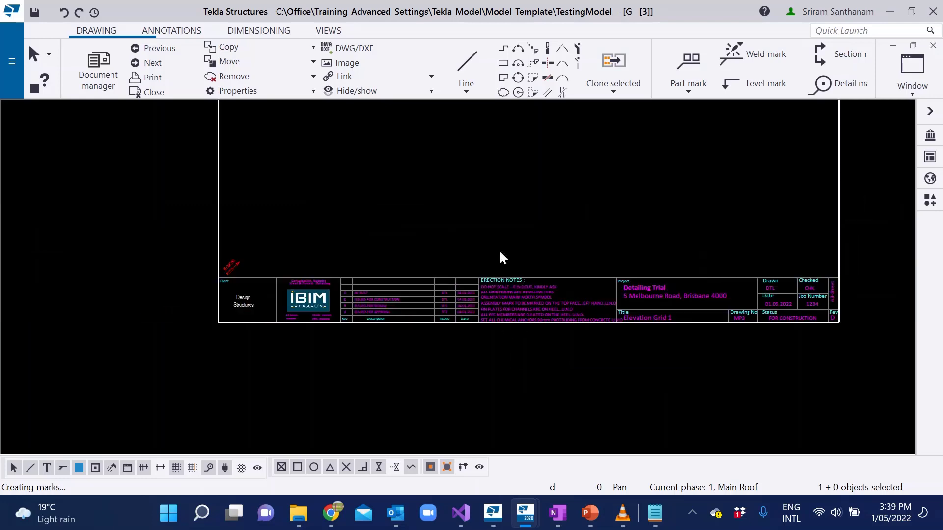
scroll(537, 290, up, 2)
scroll(433, 295, down, 2)
scroll(476, 300, up, 1)
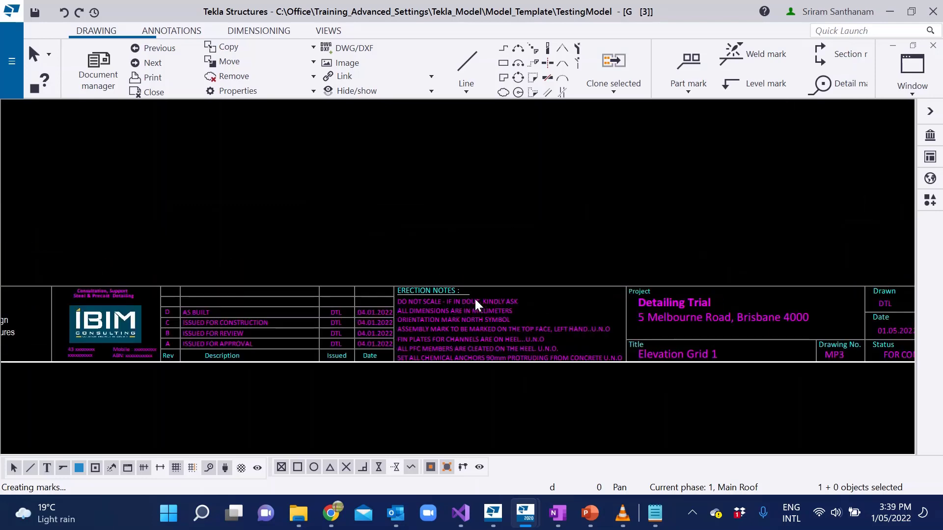
scroll(467, 336, down, 4)
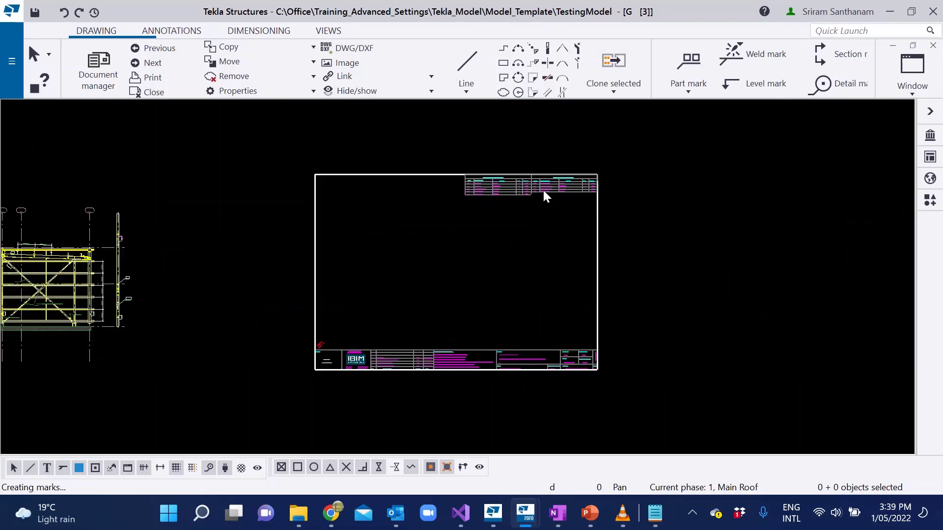
Step: Reopen the GA drawing attributes, switch the Item List to Bundle List, apply it, and refresh the member schedule template
scroll(542, 187, up, 3)
scroll(541, 181, up, 4)
scroll(233, 196, down, 2)
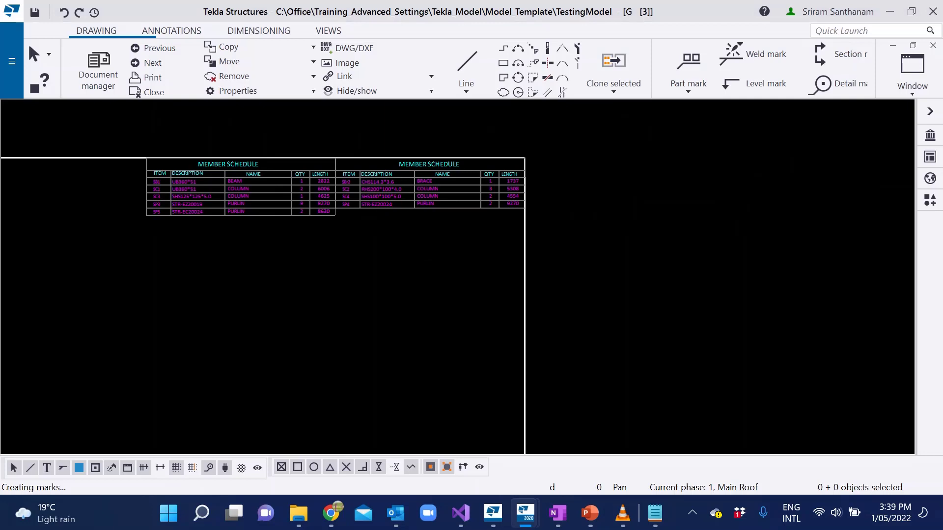
double_click(319, 129)
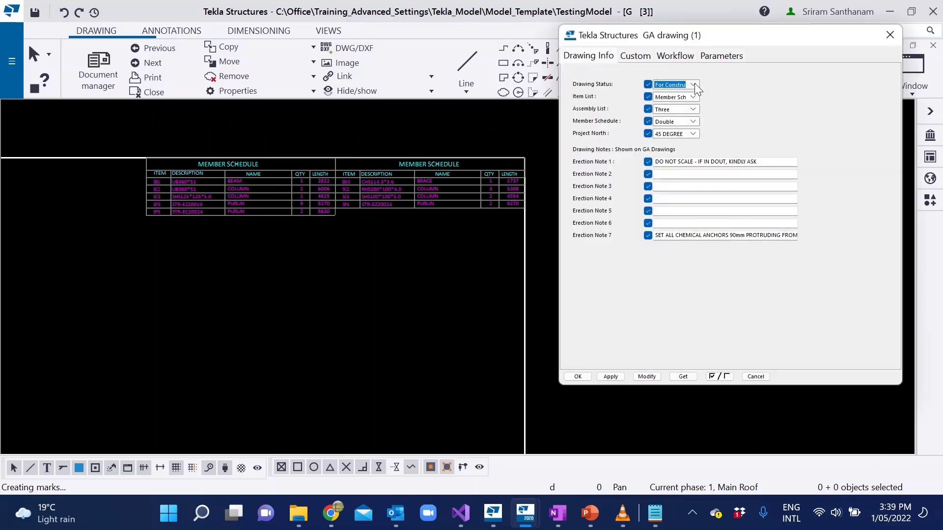
click(693, 96)
click(673, 123)
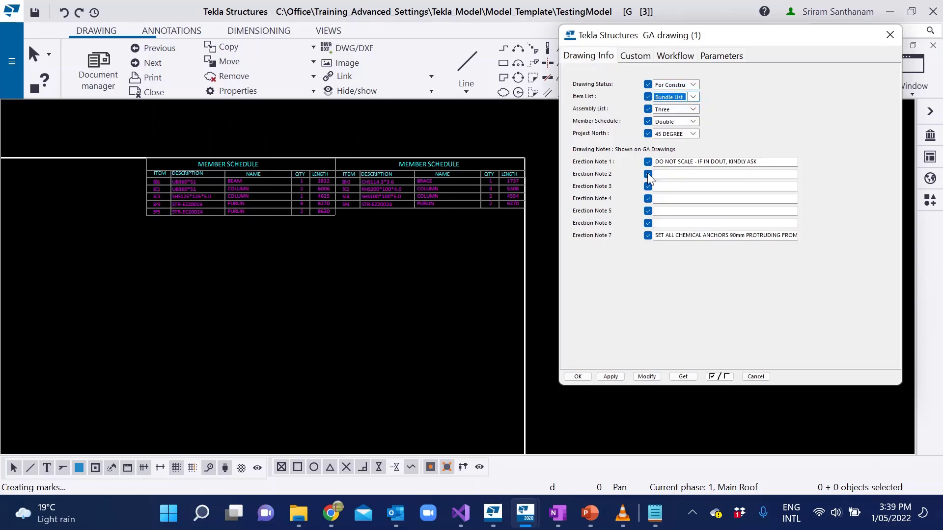
click(350, 198)
click(646, 376)
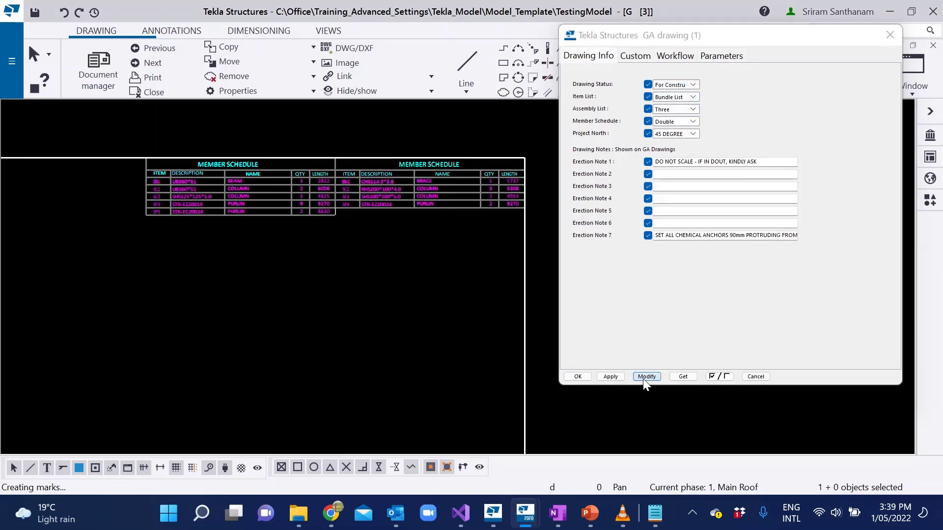
right_click(415, 200)
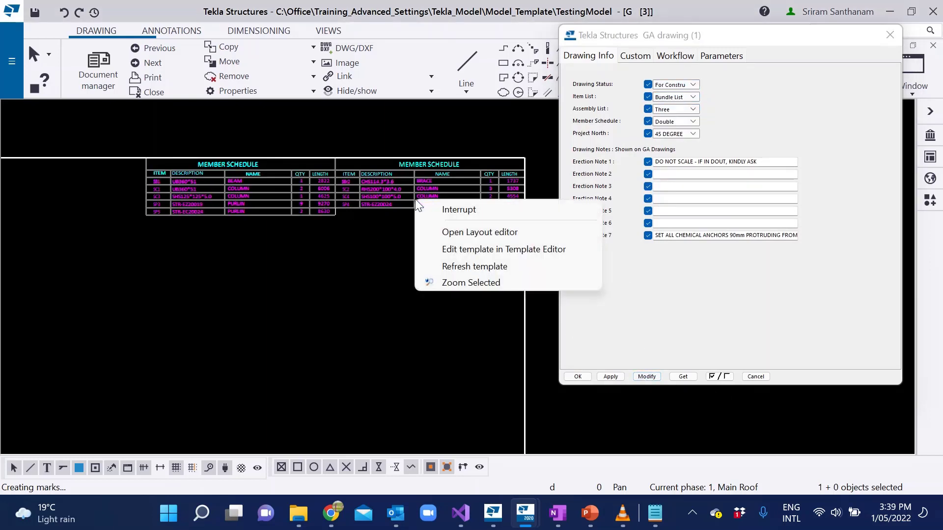
click(442, 266)
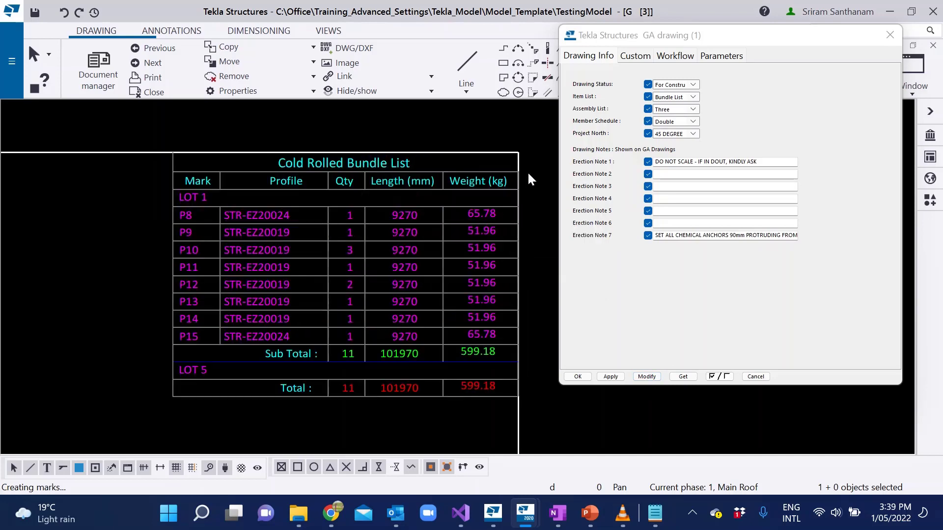
scroll(308, 246, down, 3)
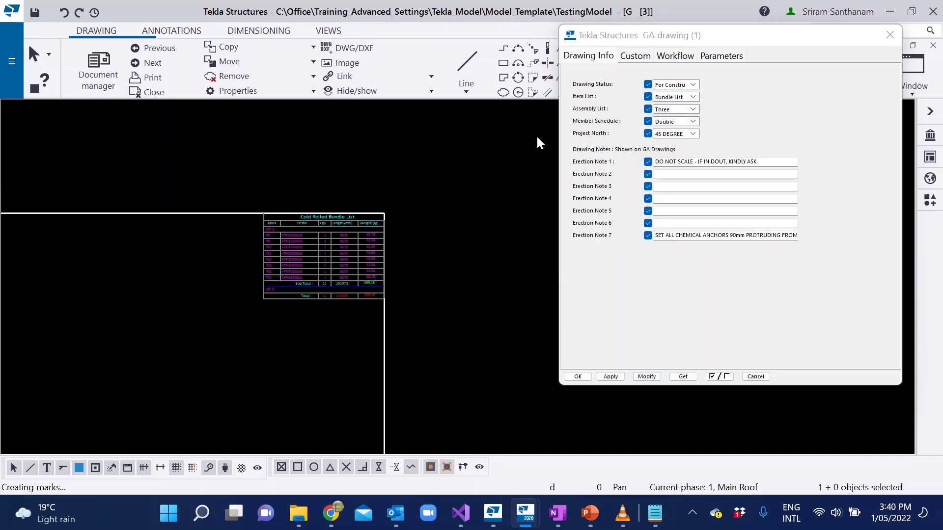
Step: Set the GA drawing's Drawing Status to Revision and apply the change to the drawing
click(696, 85)
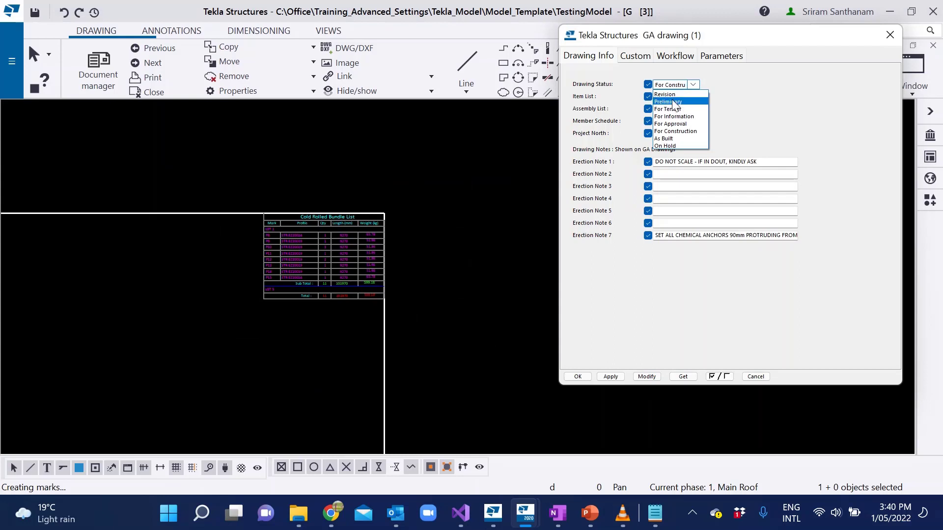
click(673, 102)
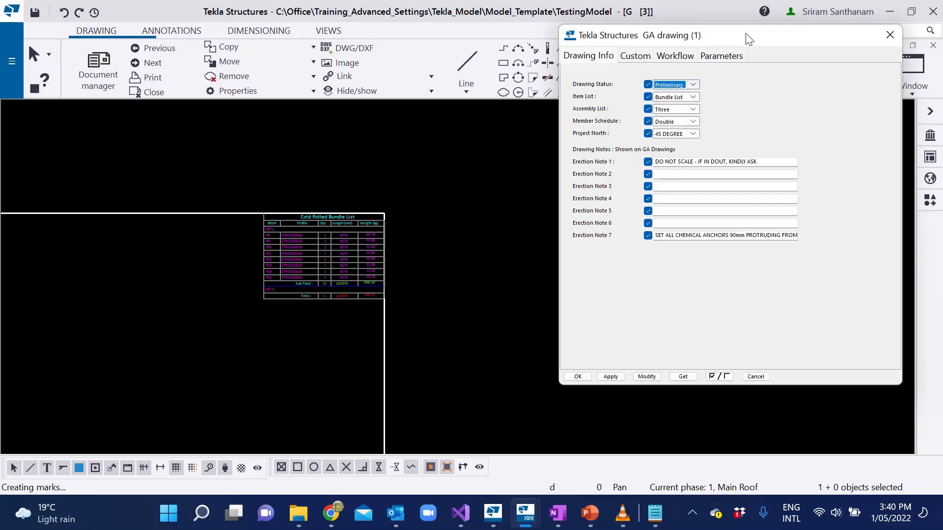
drag(748, 40, 629, 47)
click(573, 92)
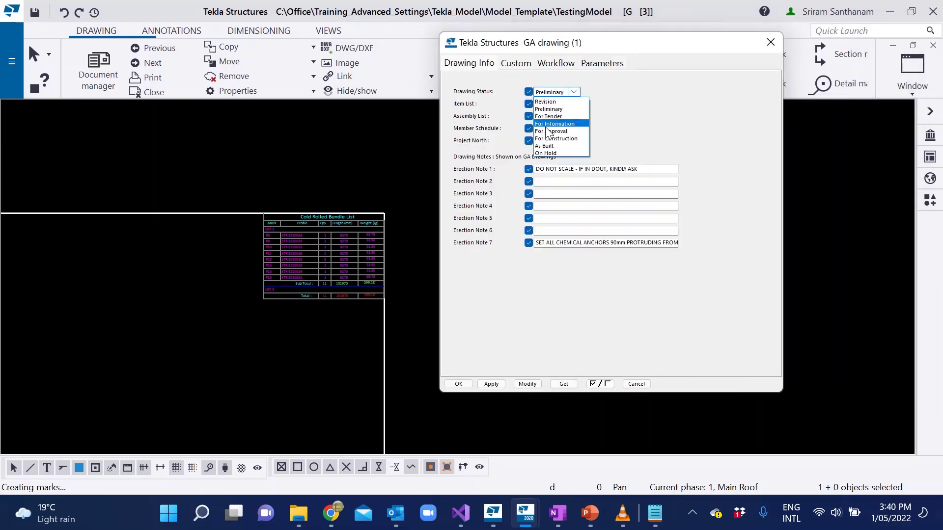
click(551, 102)
scroll(351, 167, down, 3)
scroll(334, 212, up, 10)
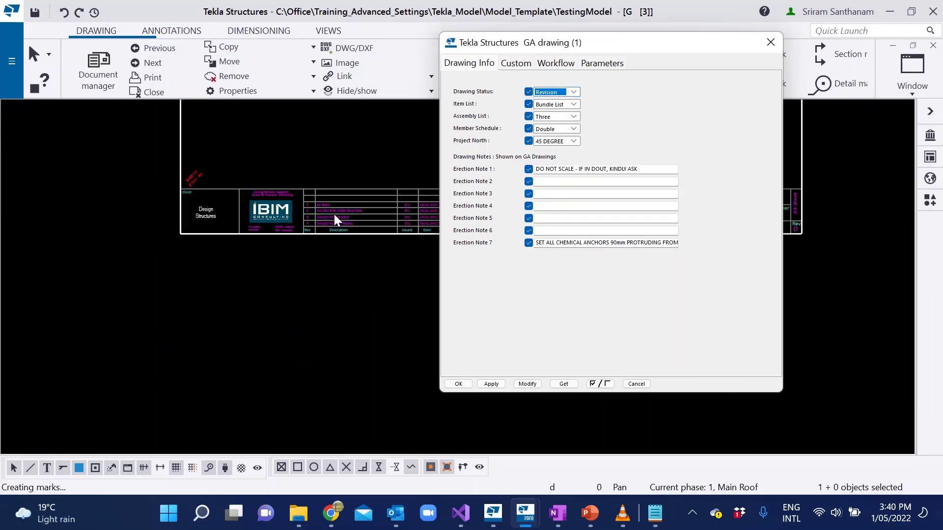
scroll(182, 205, down, 5)
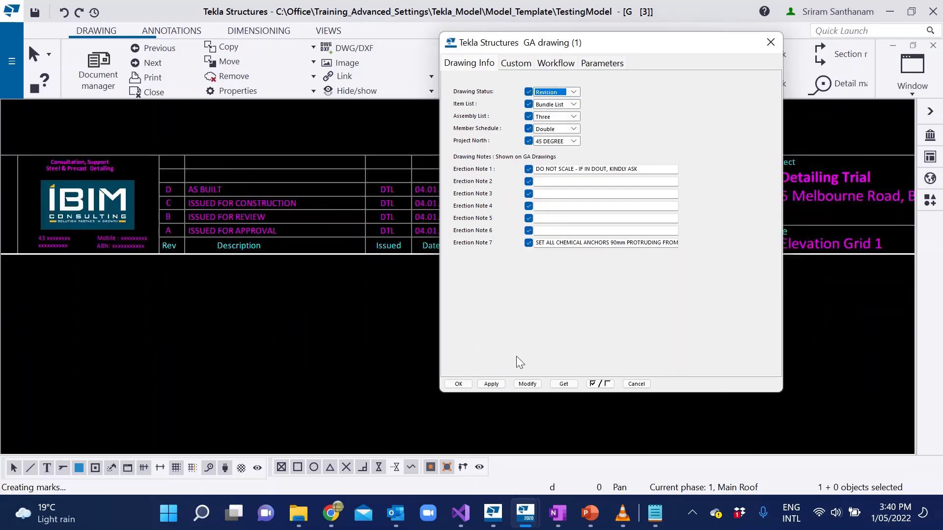
click(527, 384)
Step: Refresh the title block template to update its status field and close the GA drawing attributes
scroll(133, 209, down, 4)
scroll(355, 204, up, 8)
scroll(399, 239, down, 10)
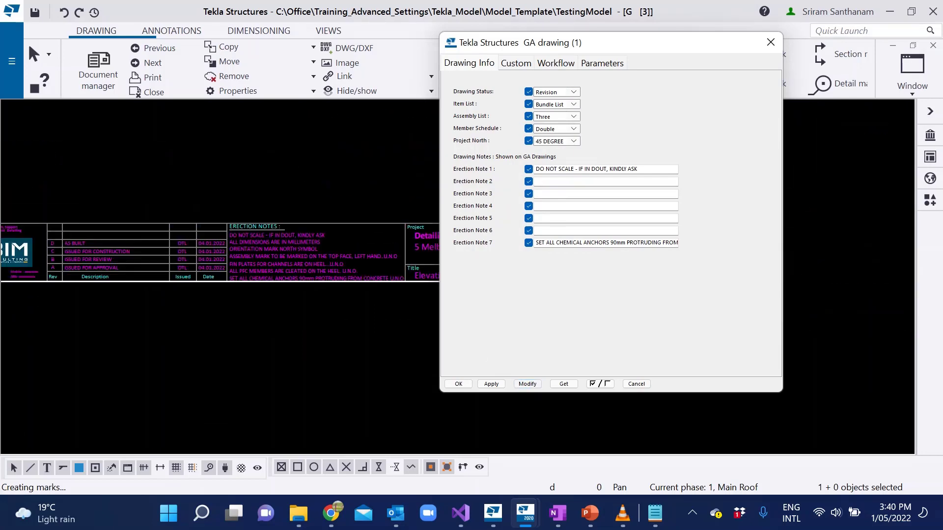
scroll(170, 201, down, 2)
scroll(295, 226, up, 8)
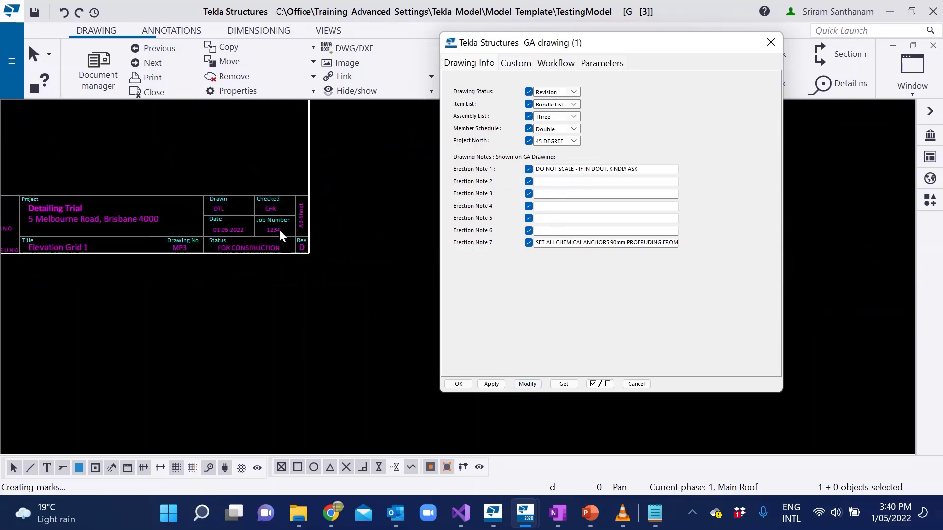
right_click(236, 270)
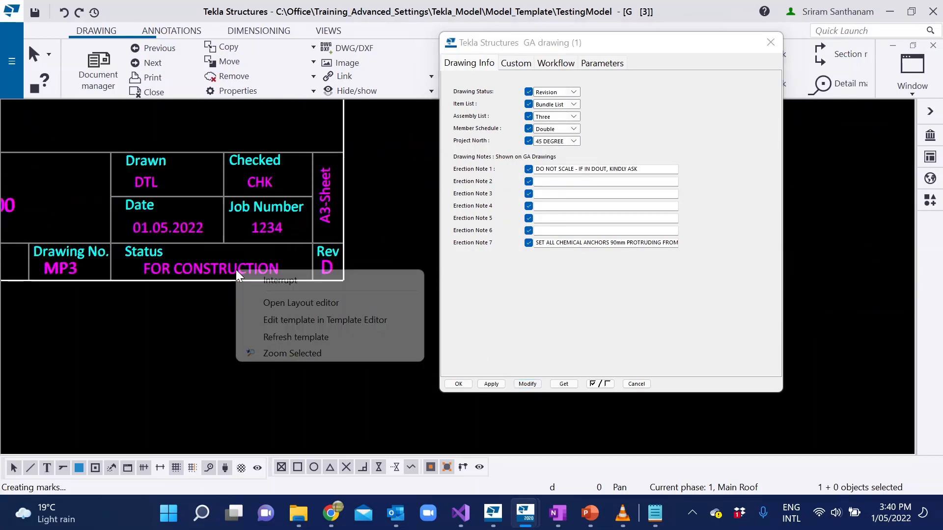
click(292, 336)
scroll(332, 315, down, 3)
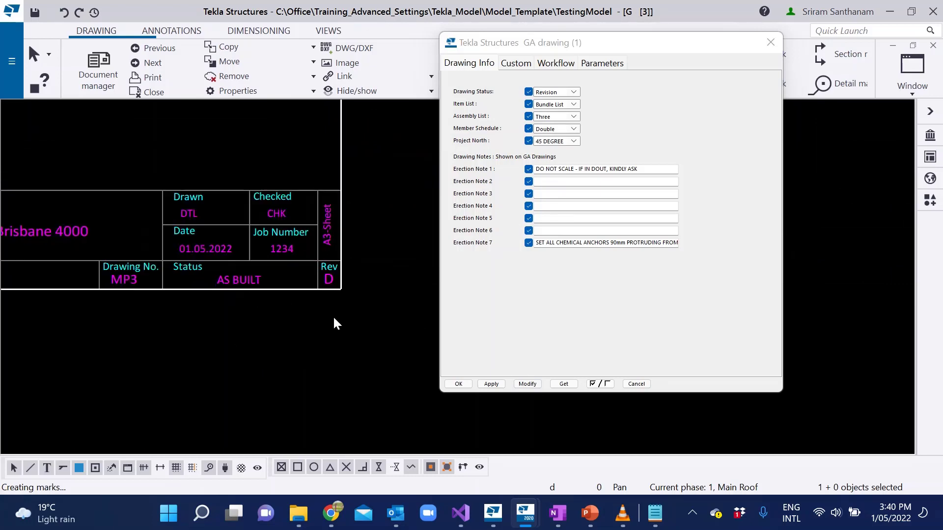
click(769, 43)
Step: Apply Free_View_Placement to the elevation view outside the sheet and arrange the drawing views
scroll(565, 236, down, 3)
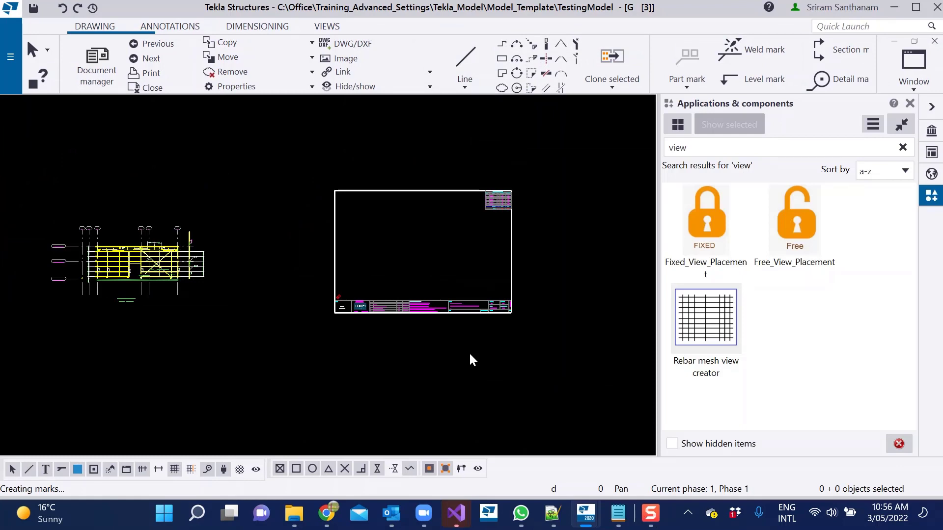
click(204, 228)
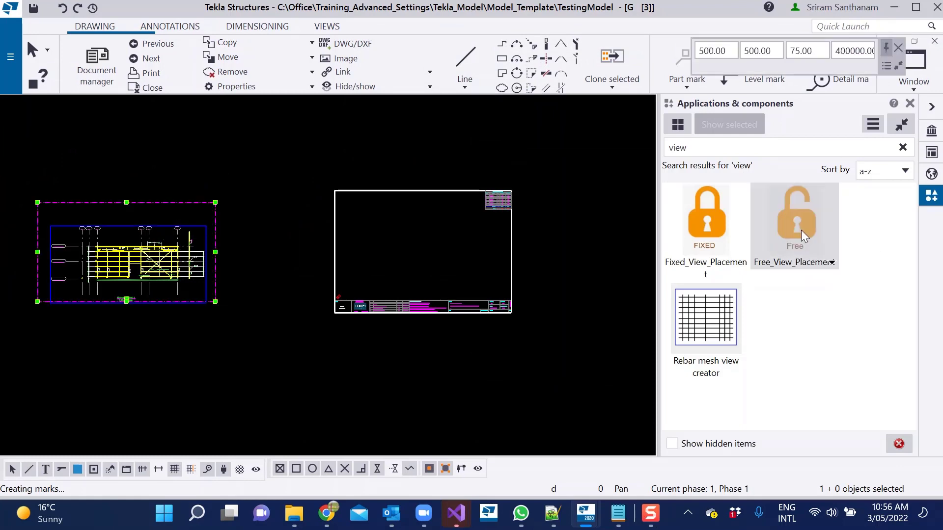
right_click(282, 183)
click(353, 237)
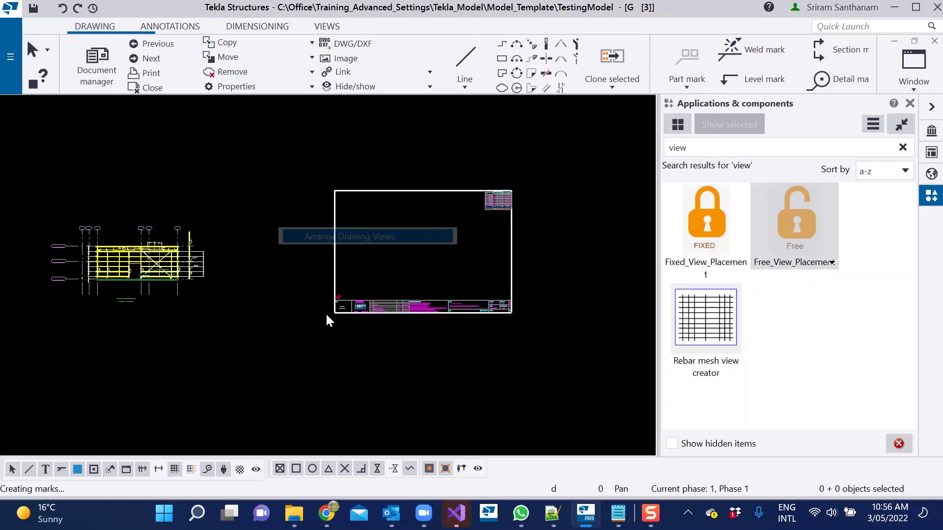
Step: Move the Elevation Grid 1 view down on the sheet, between the bundle list and the title block, and deselect it
click(480, 303)
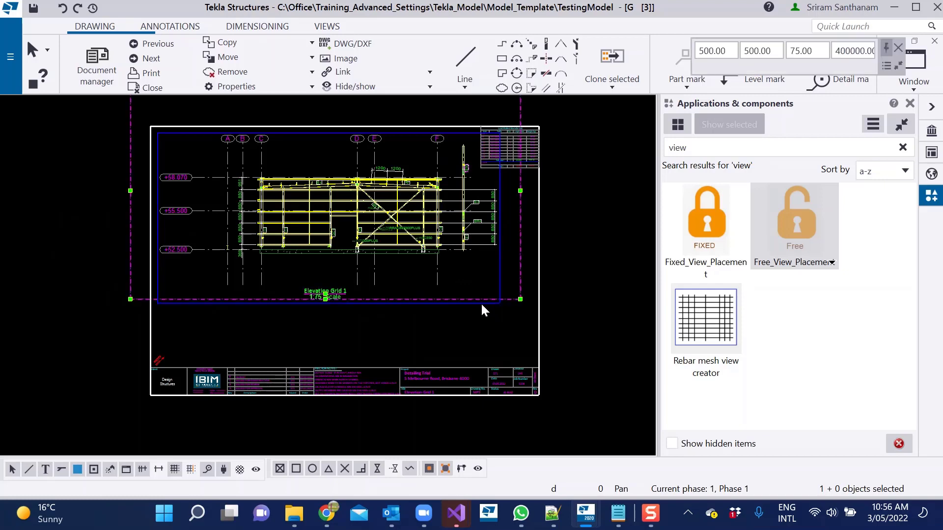
drag(480, 303, 490, 340)
scroll(38, 146, down, 3)
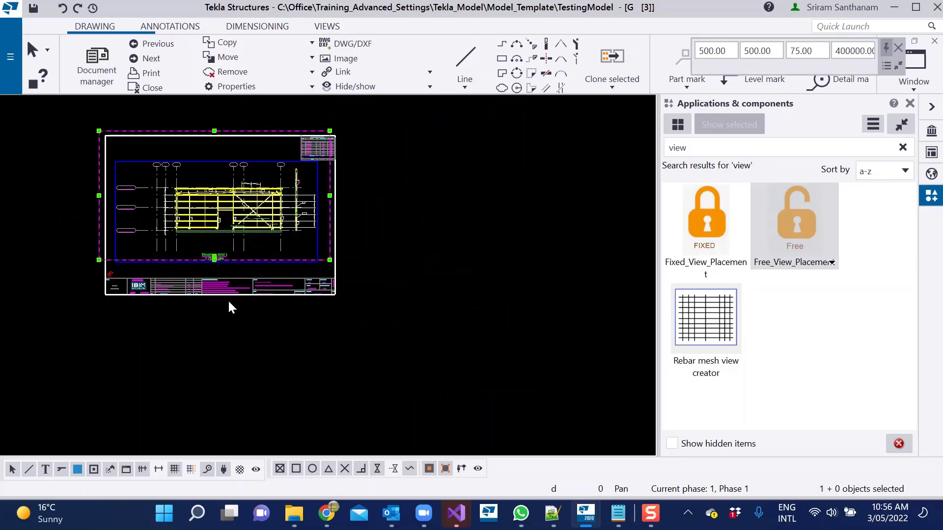
scroll(177, 297, up, 5)
scroll(280, 299, down, 2)
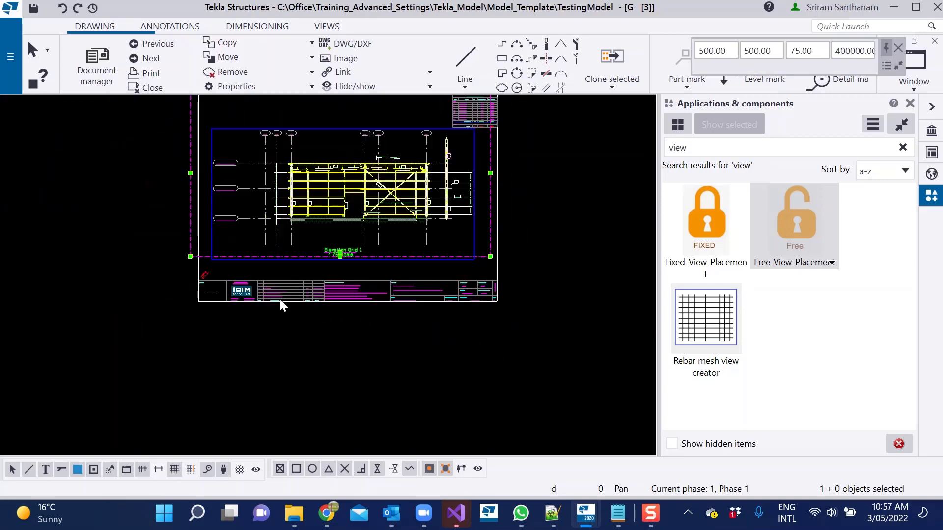
scroll(284, 296, up, 2)
scroll(214, 353, down, 1)
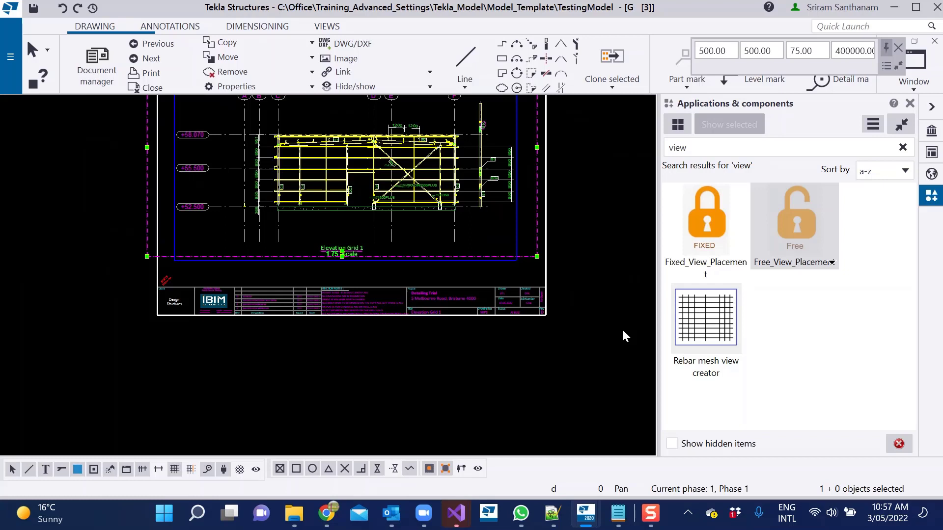
scroll(564, 353, down, 2)
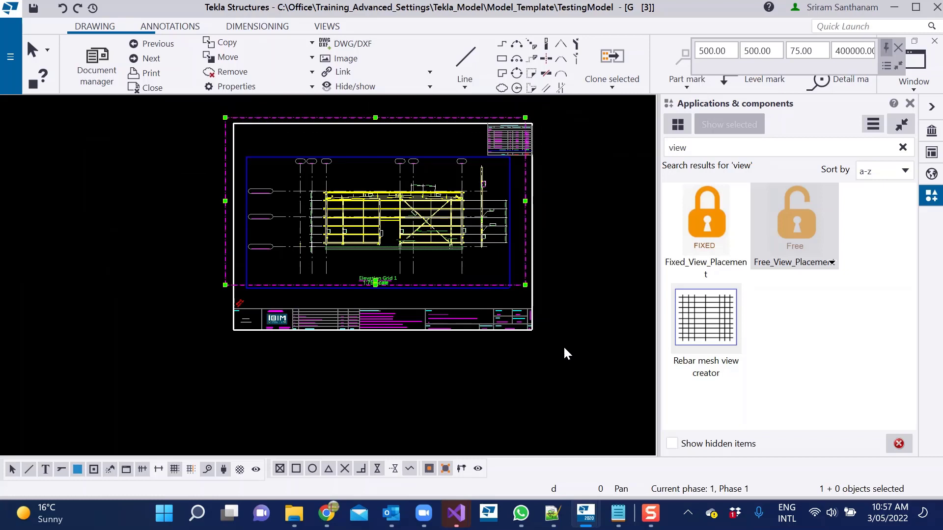
click(564, 348)
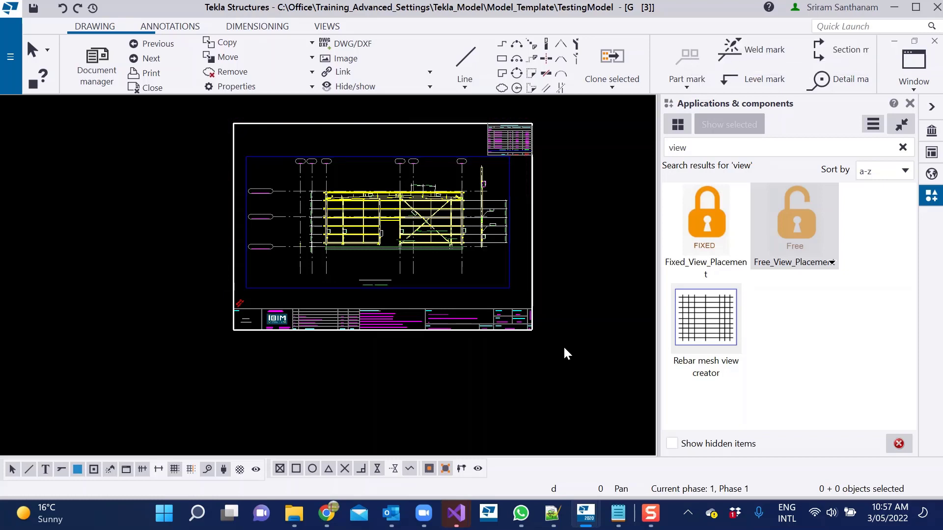